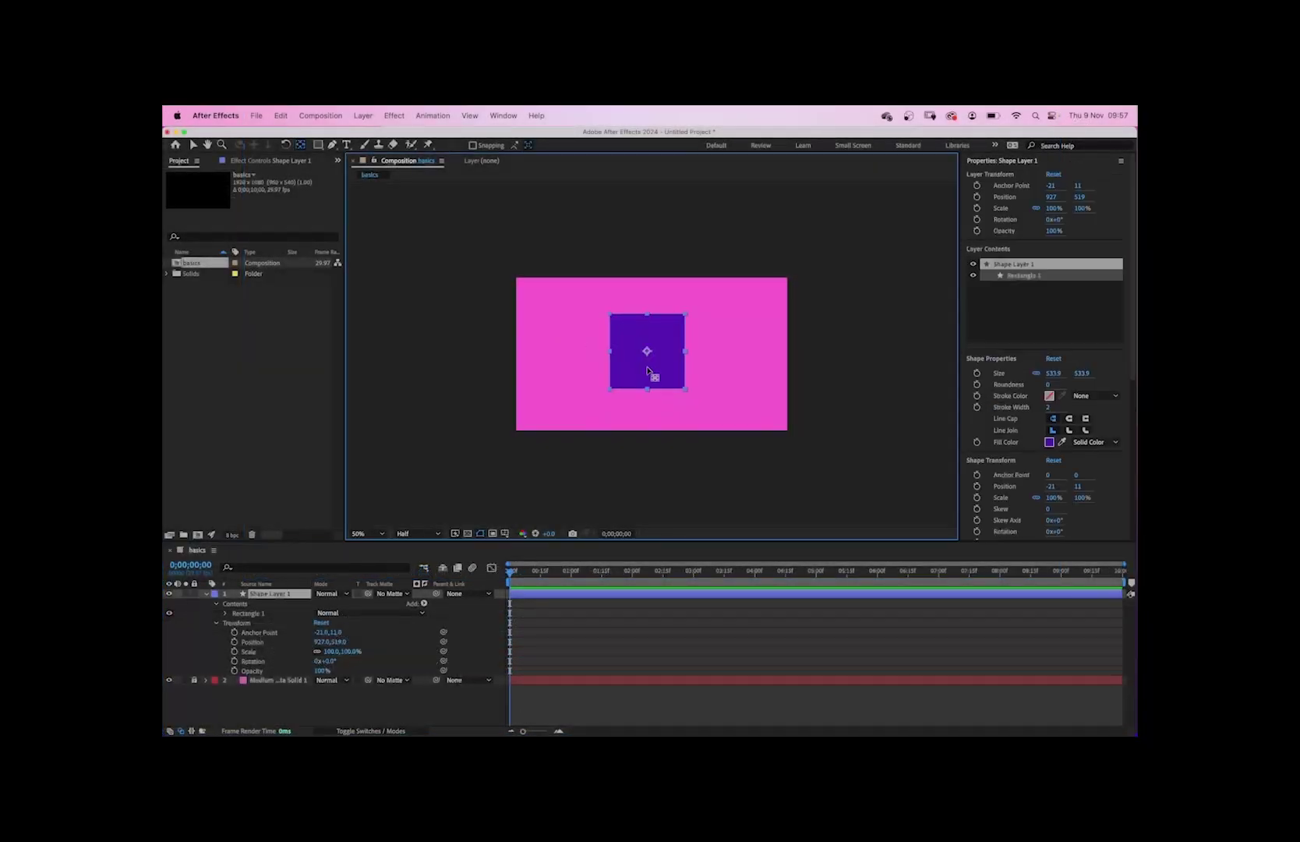
Try offsetting the purple square's anchor point and adjusting its transform values, and reset the layer's transform.
drag(653, 367, 567, 350)
mouse_move(315, 661)
mouse_down()
mouse_move(365, 651)
mouse_move(322, 659)
mouse_up()
drag(566, 351, 565, 360)
key(cmd+z)
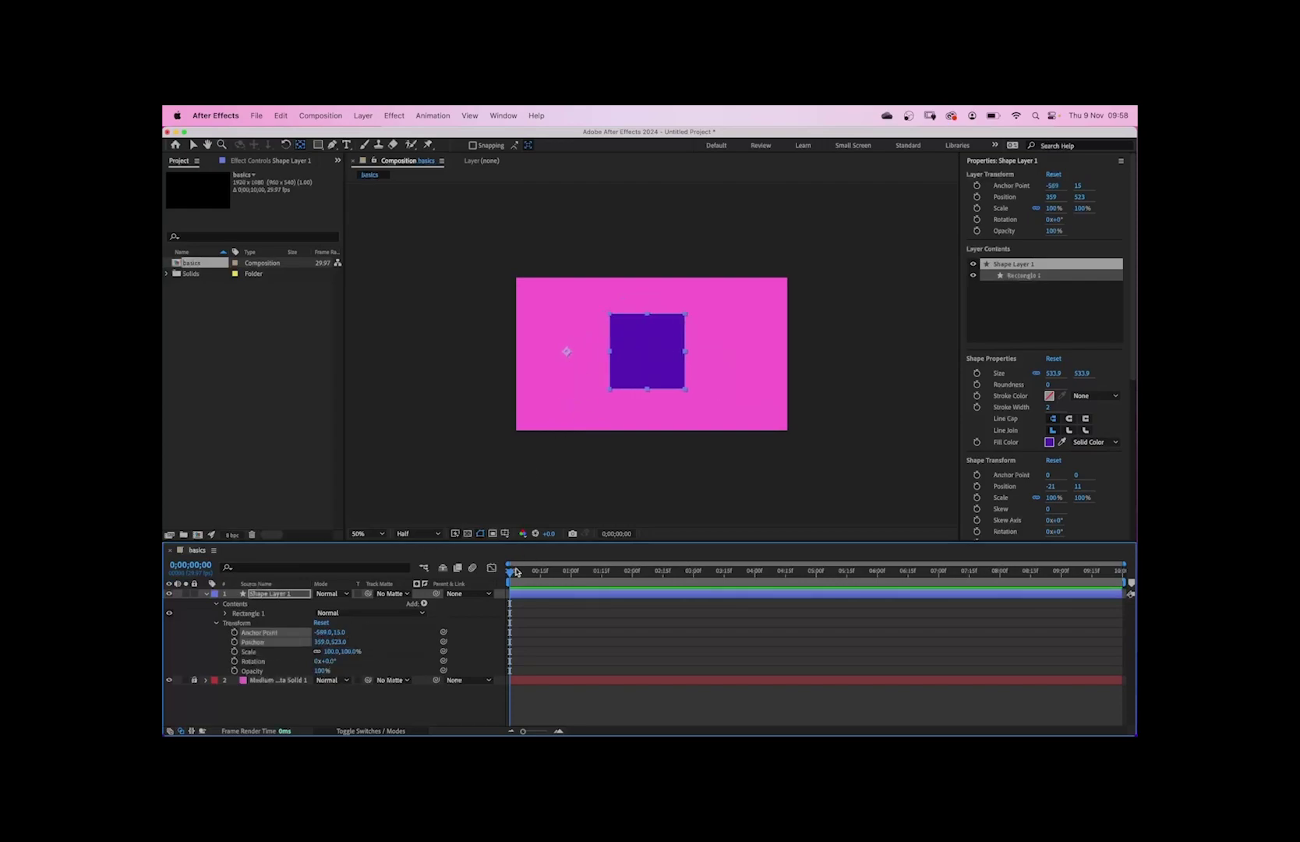
drag(321, 632, 356, 671)
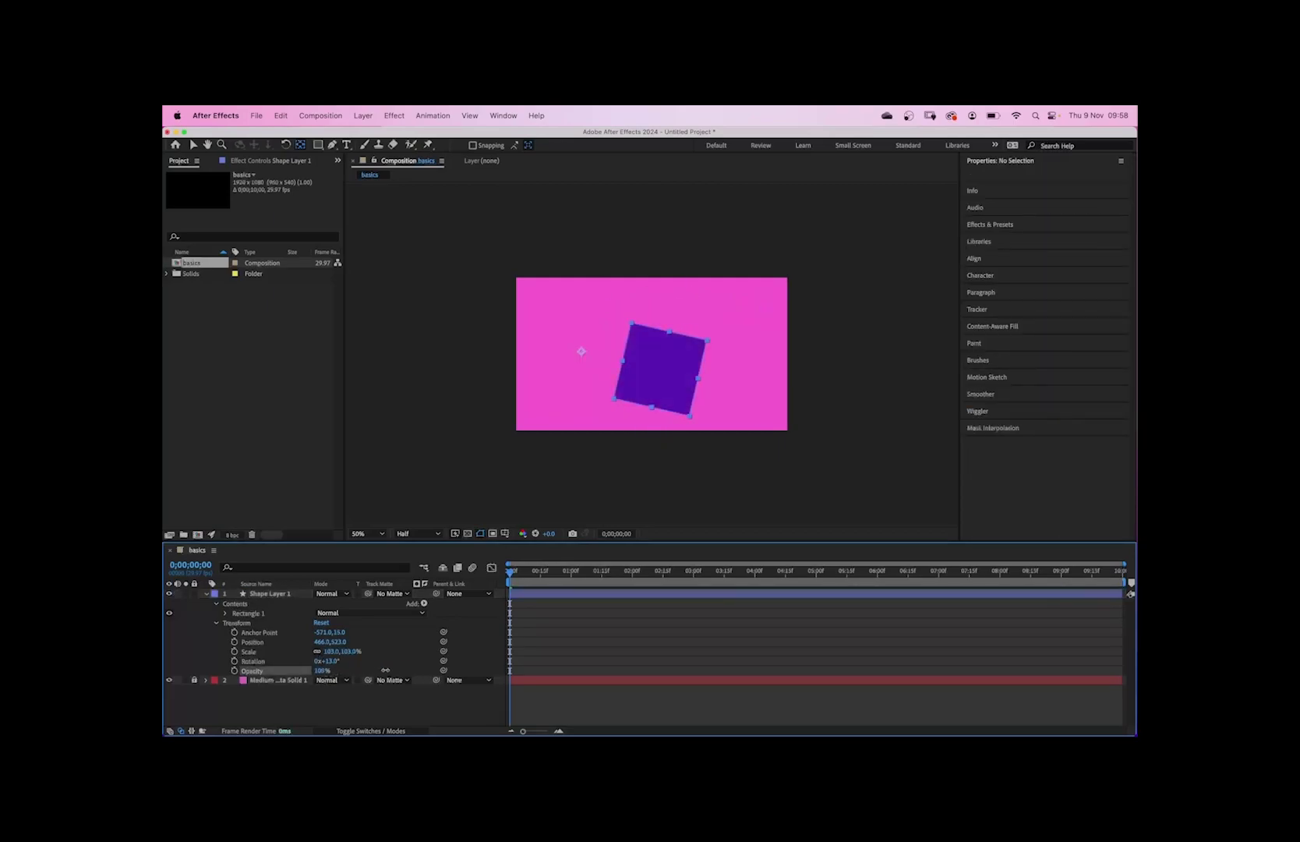
click(321, 623)
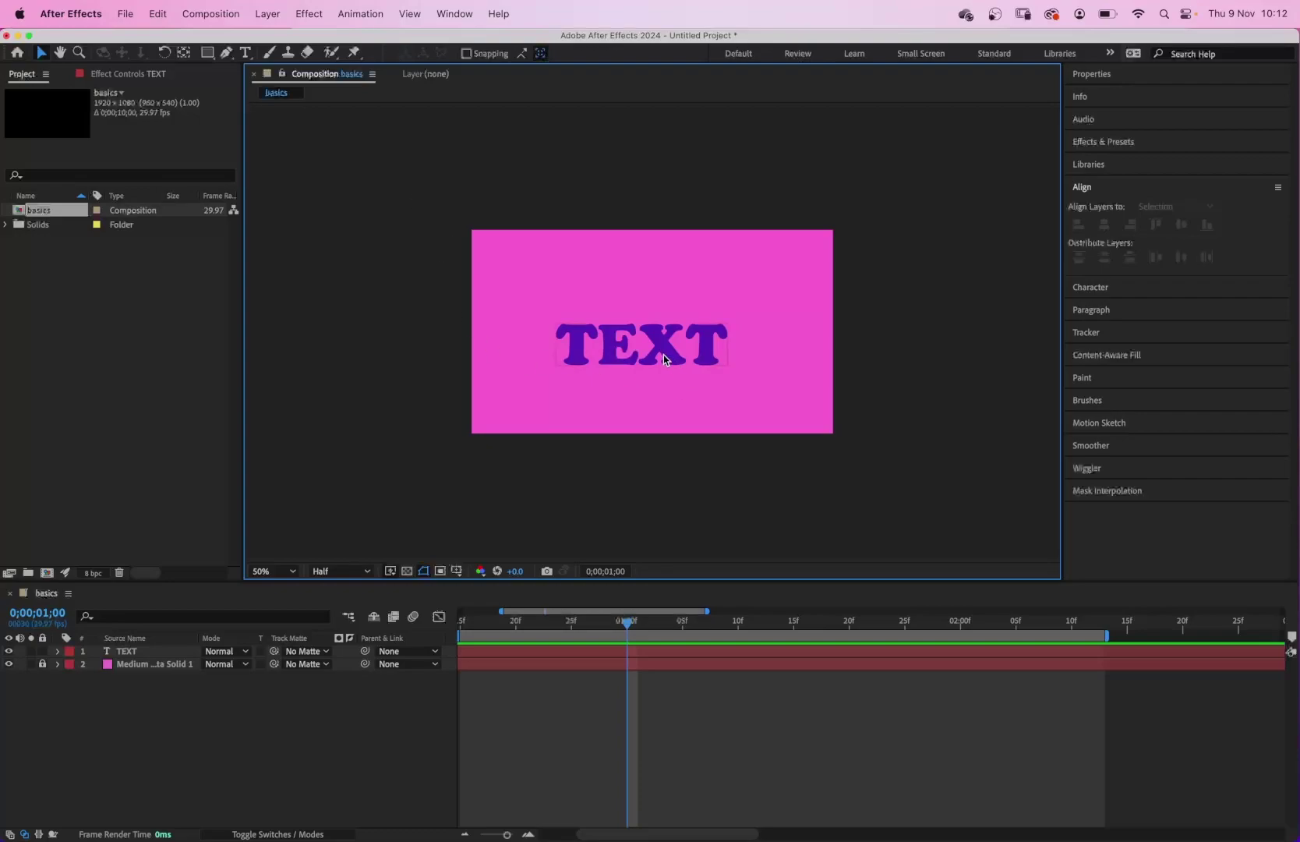
Move the TEXT layer up in the frame, and centre it horizontally and vertically in the composition with Align.
drag(664, 357, 646, 318)
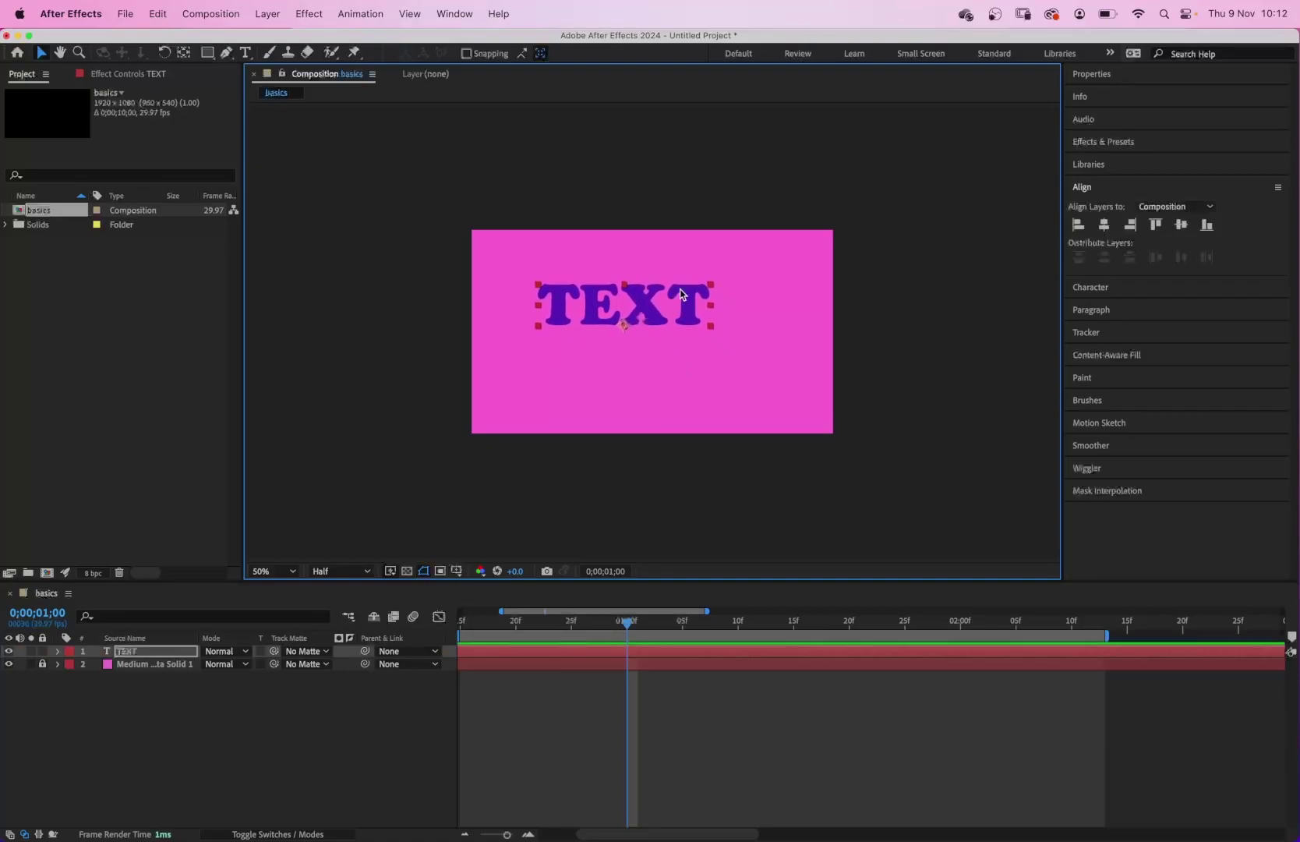
click(1083, 188)
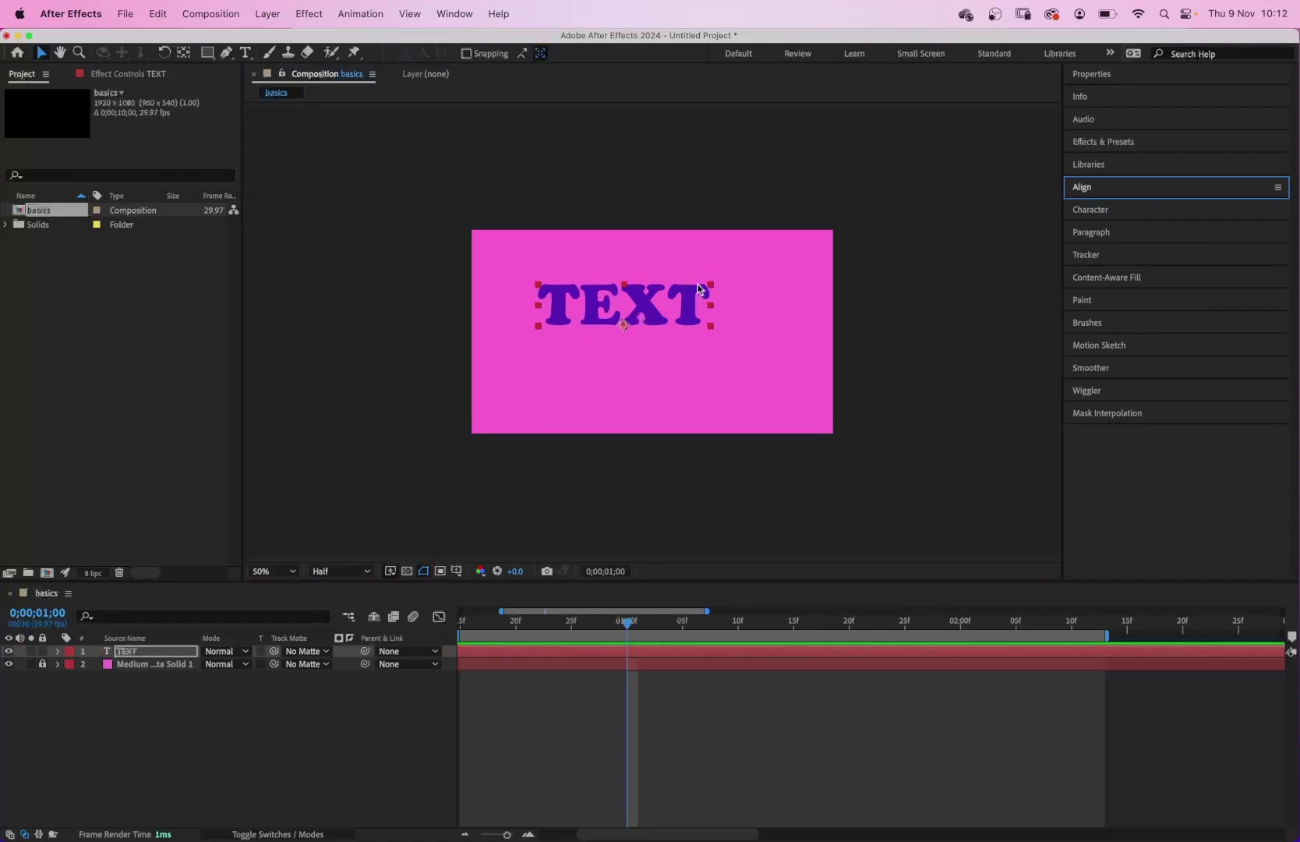
drag(698, 286, 680, 259)
click(1084, 188)
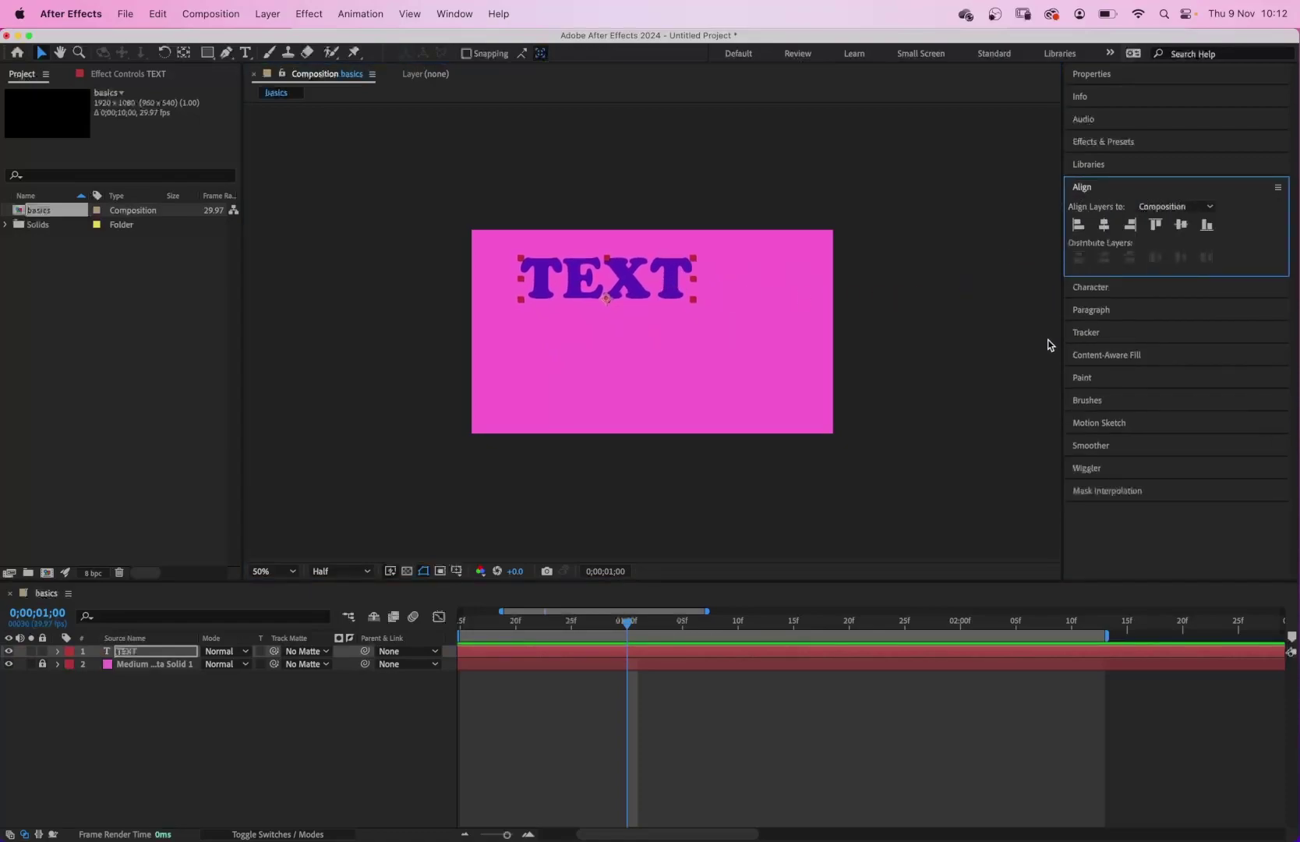
click(1104, 224)
click(1181, 225)
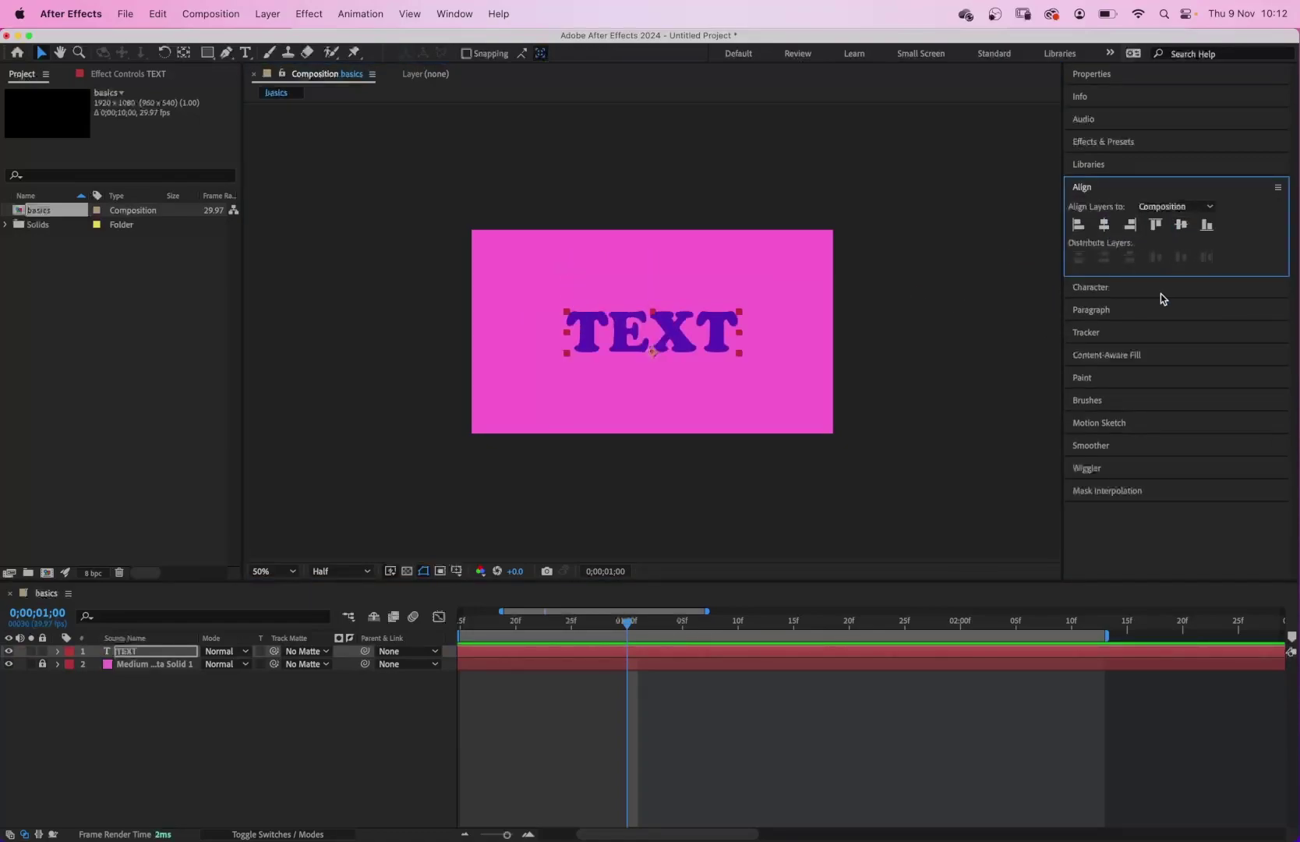
click(687, 492)
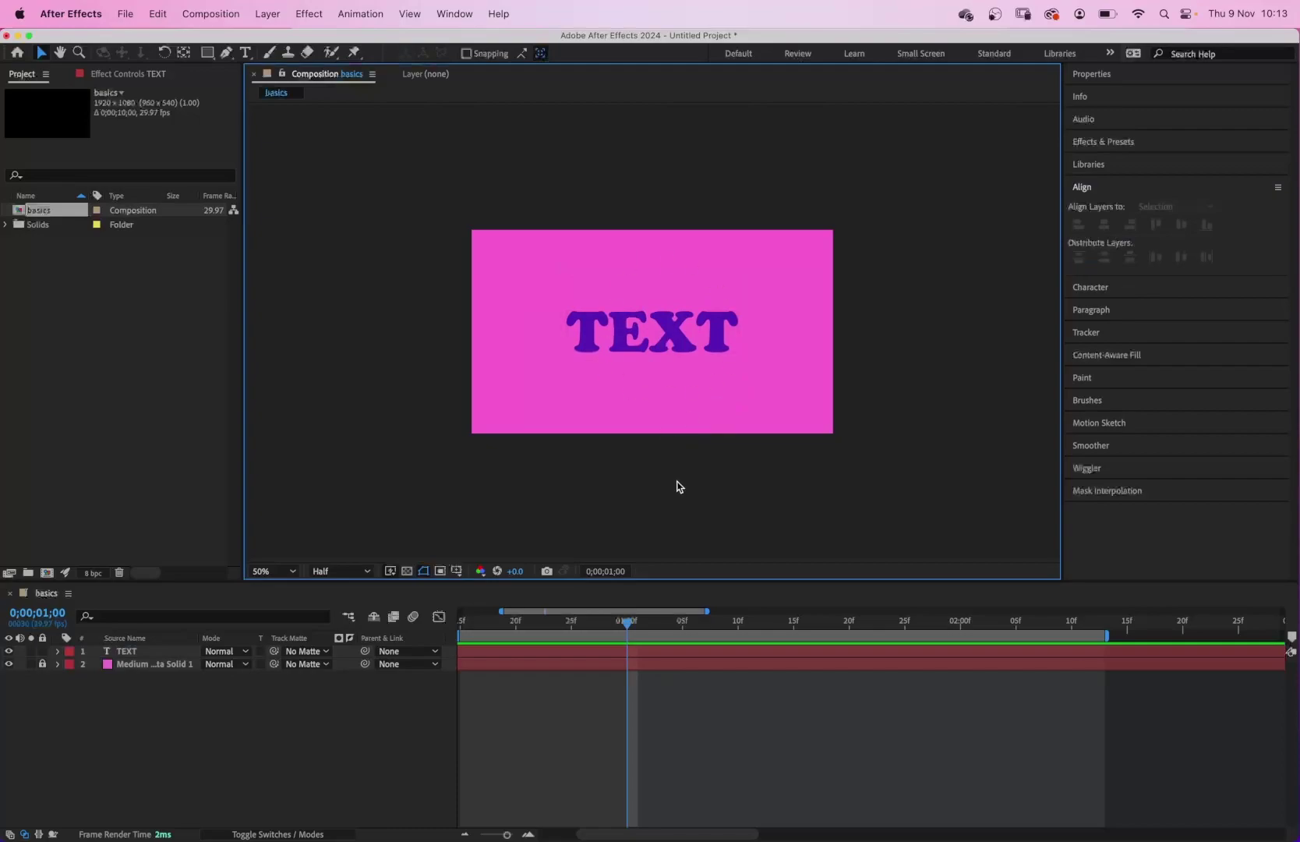
Shift the TEXT layer off centre once more and realign it to the middle of the composition on both axes.
drag(677, 334, 736, 327)
click(1104, 225)
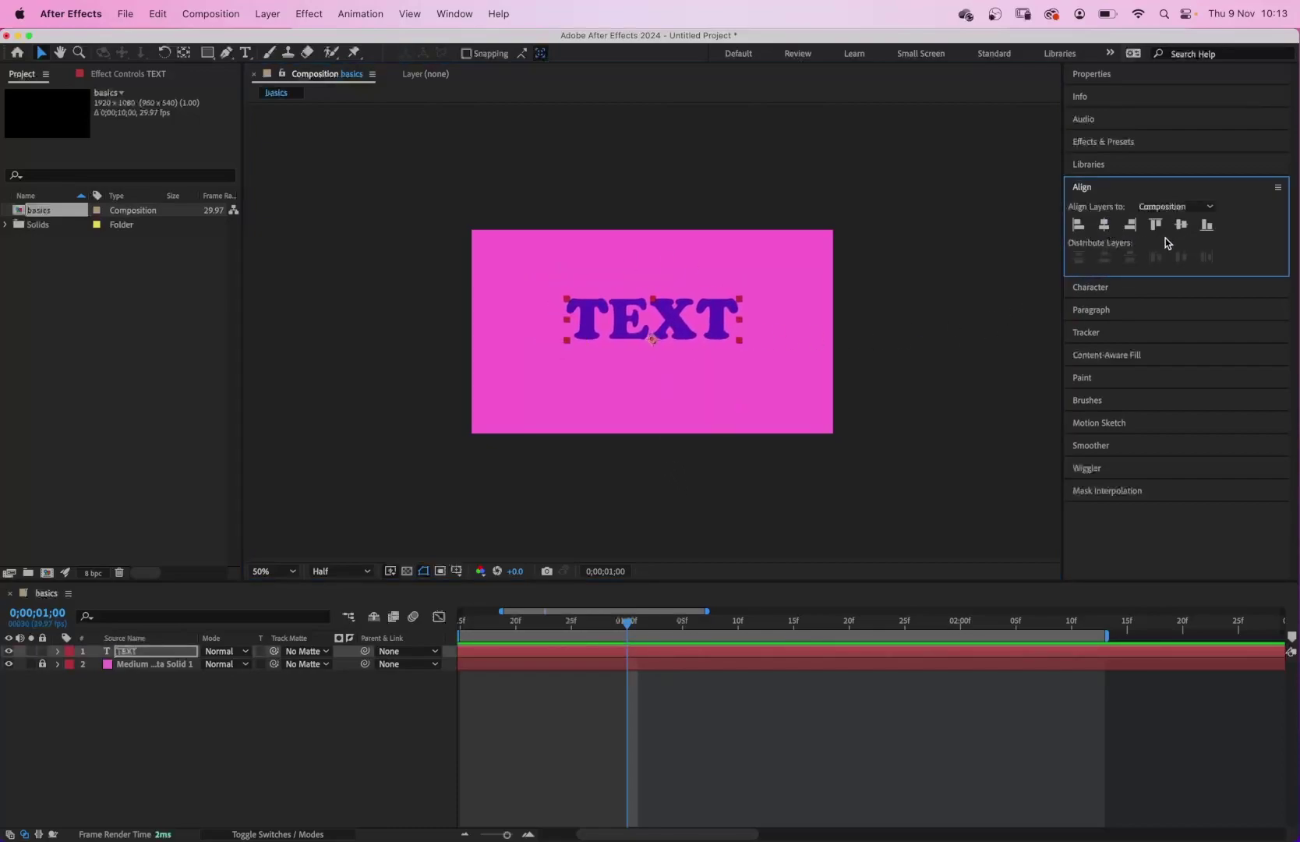
click(1182, 225)
click(862, 448)
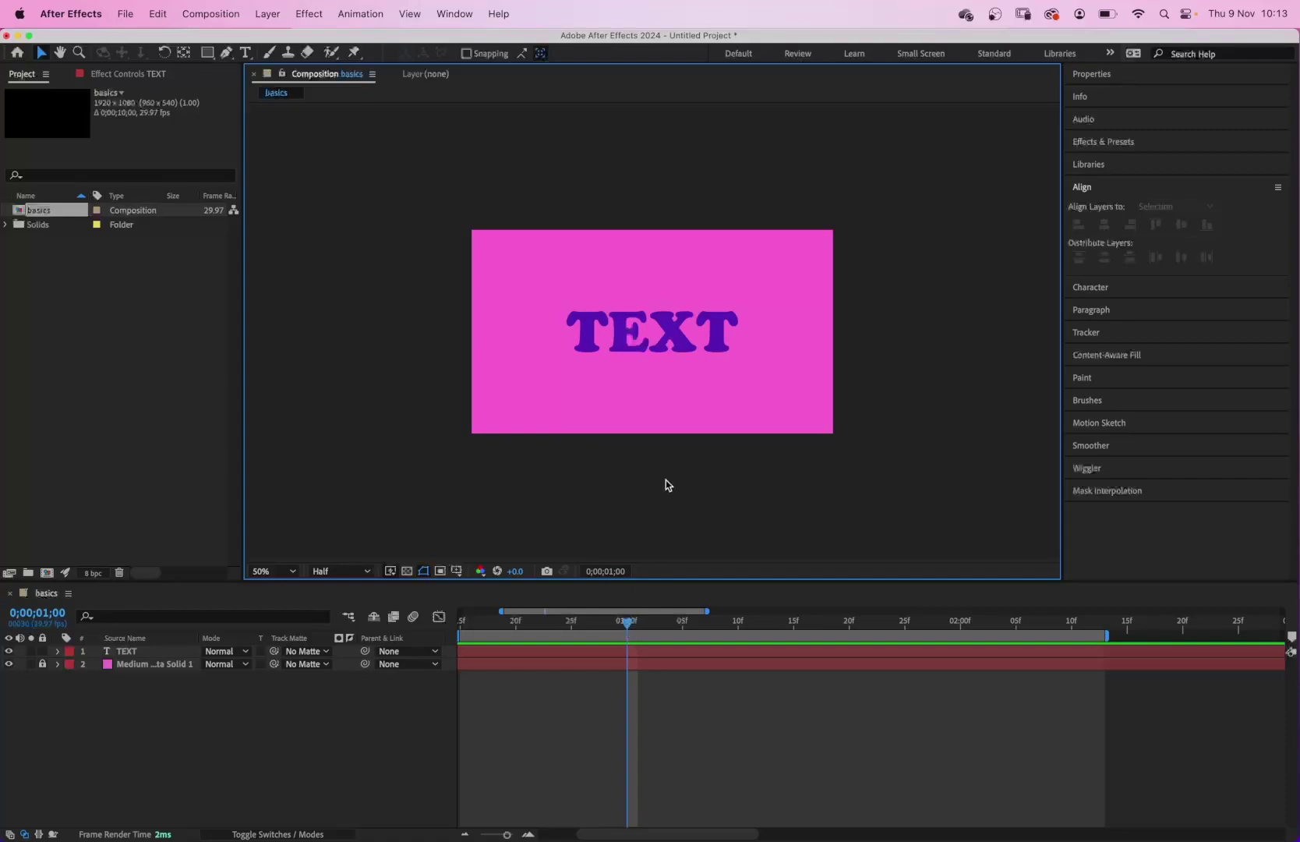
Replace the wording of the TEXT layer with "DROP" and return to the Selection tool.
double_click(691, 331)
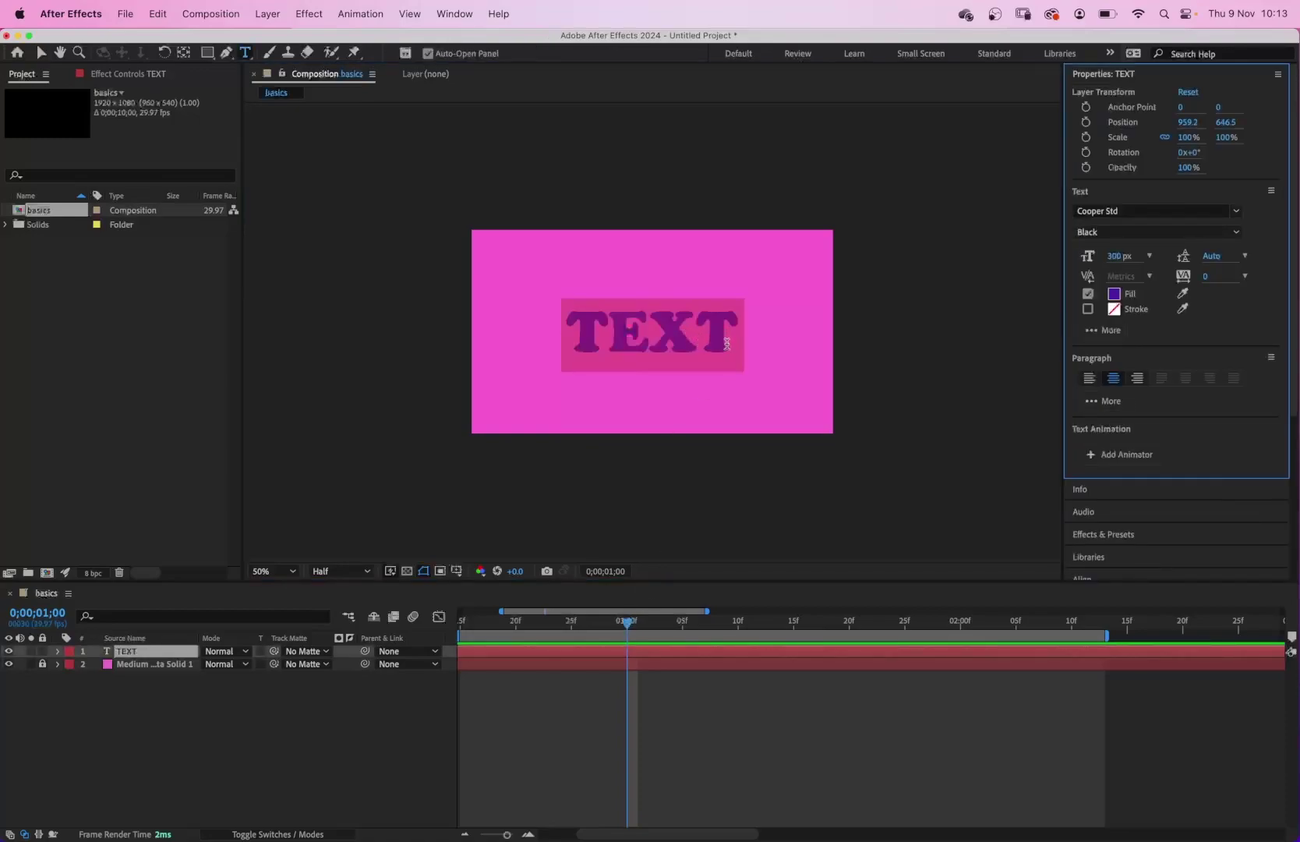
text(ROP)
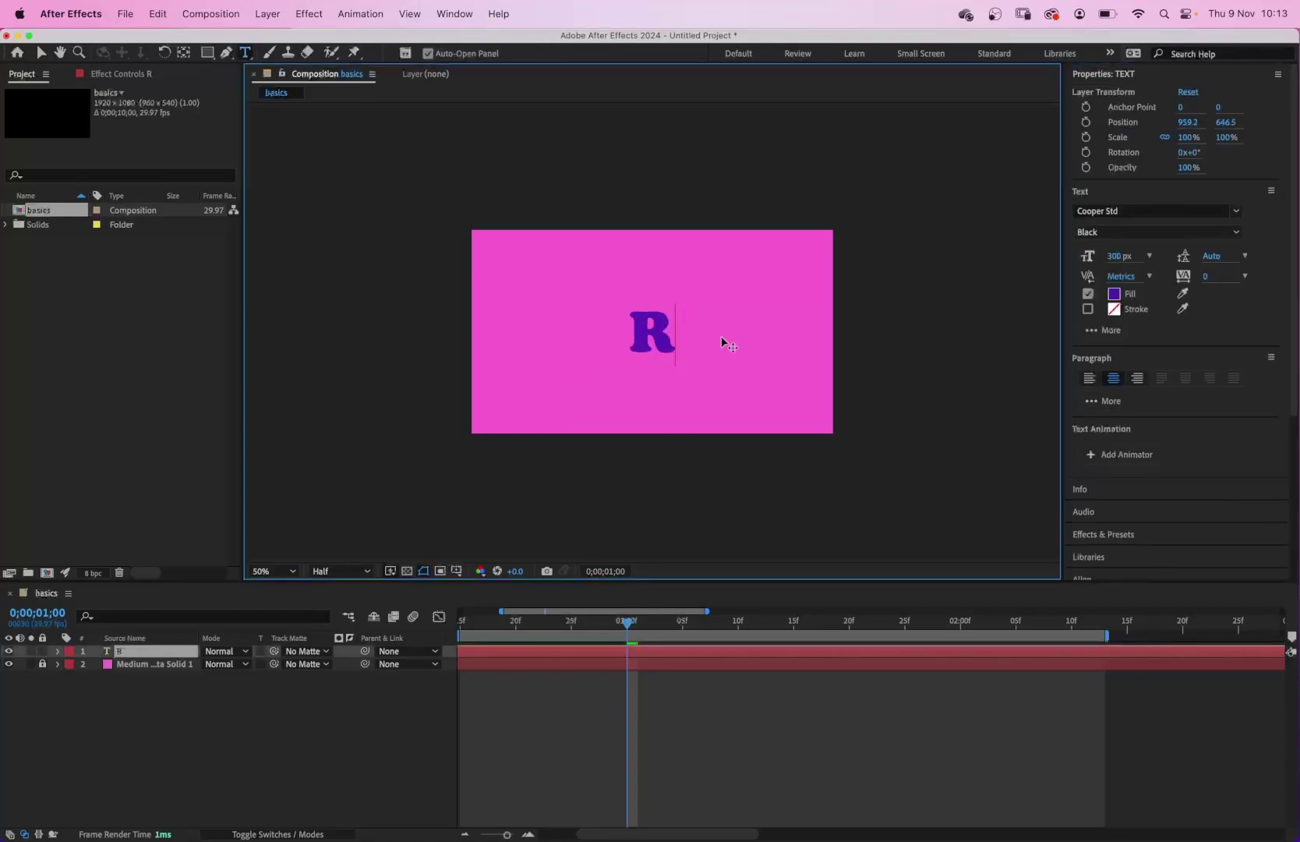
key(BackSpace)
key(BackSpace)
key(BackSpace)
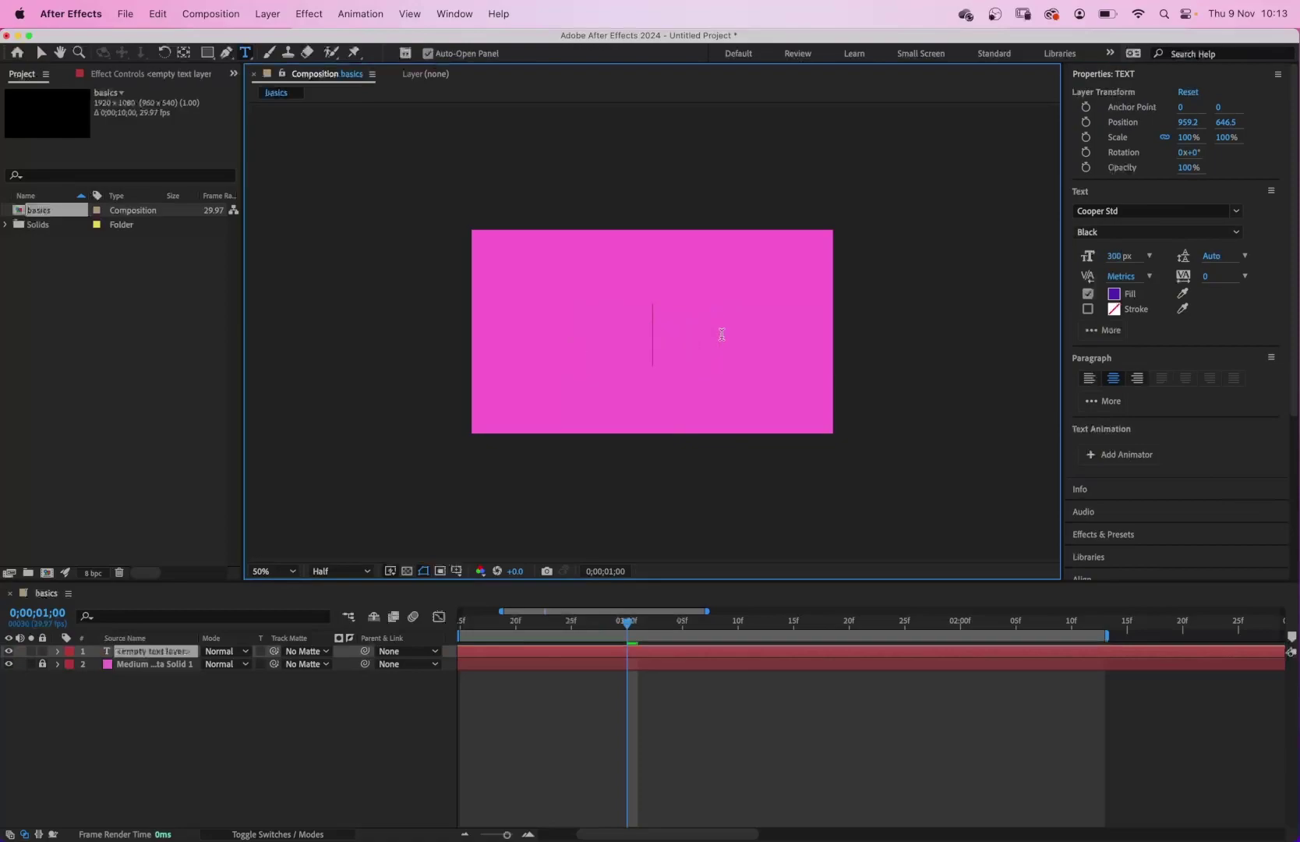
text(DROP)
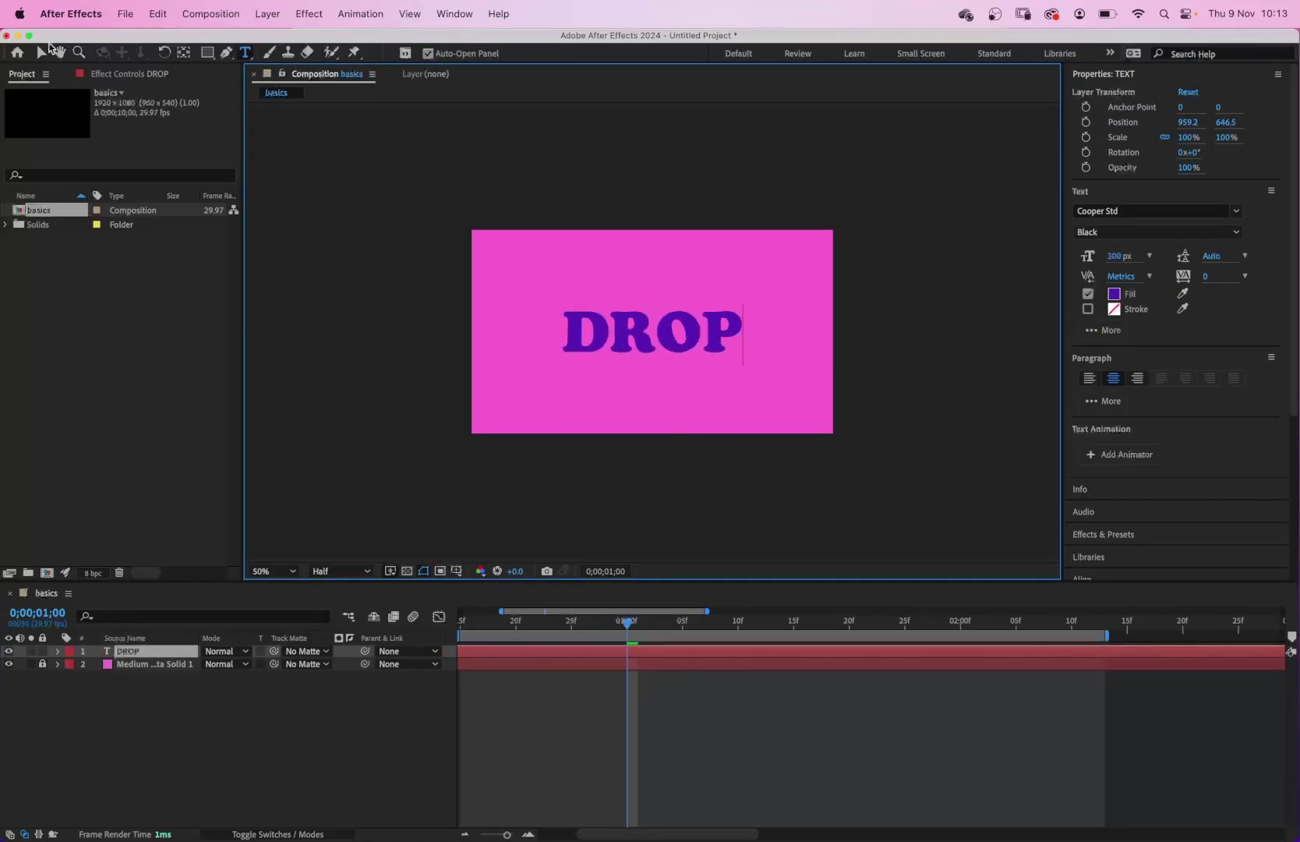
click(44, 51)
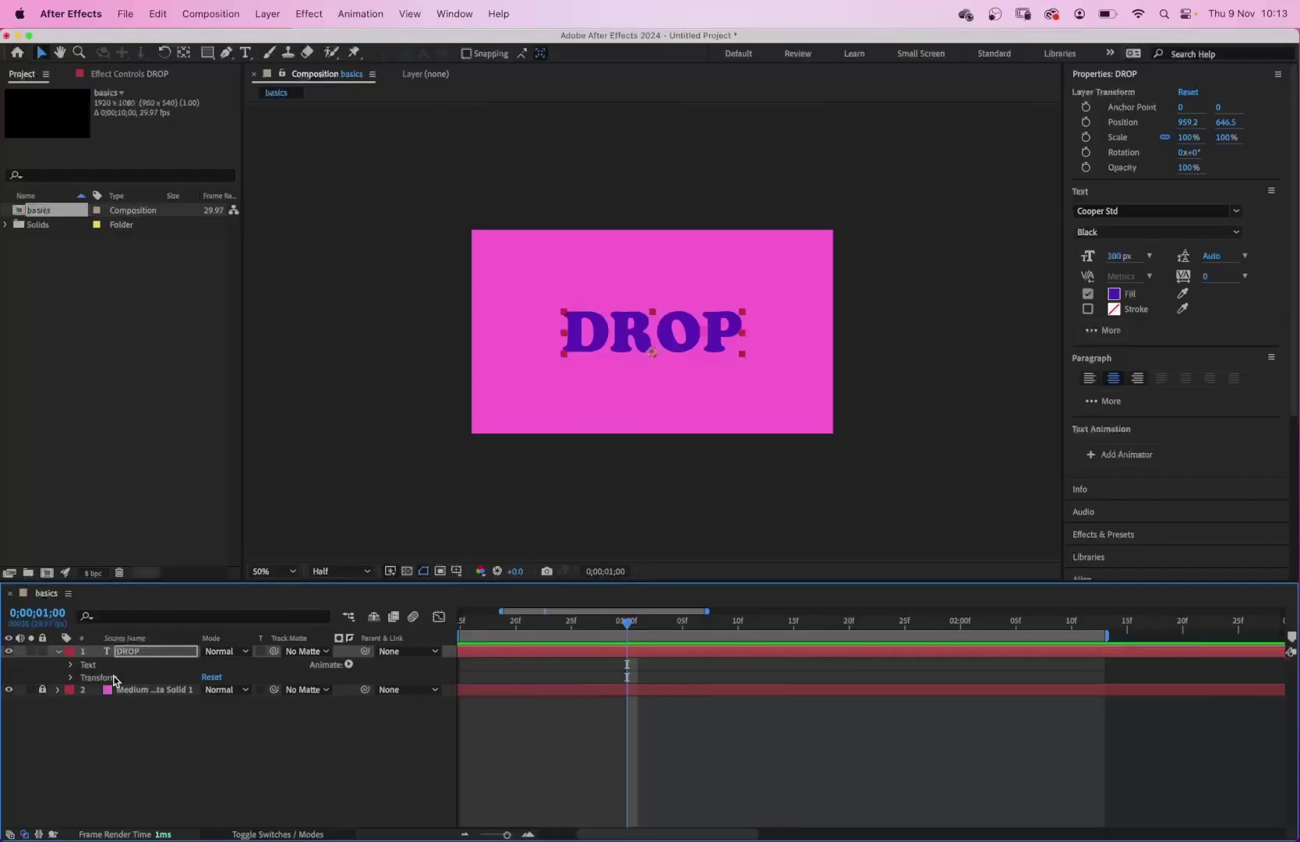
Keyframe the DROP layer's position at 0;00;01;00, and raise the text above the frame to about Y -45.5 at 0;00;00;25.
click(71, 678)
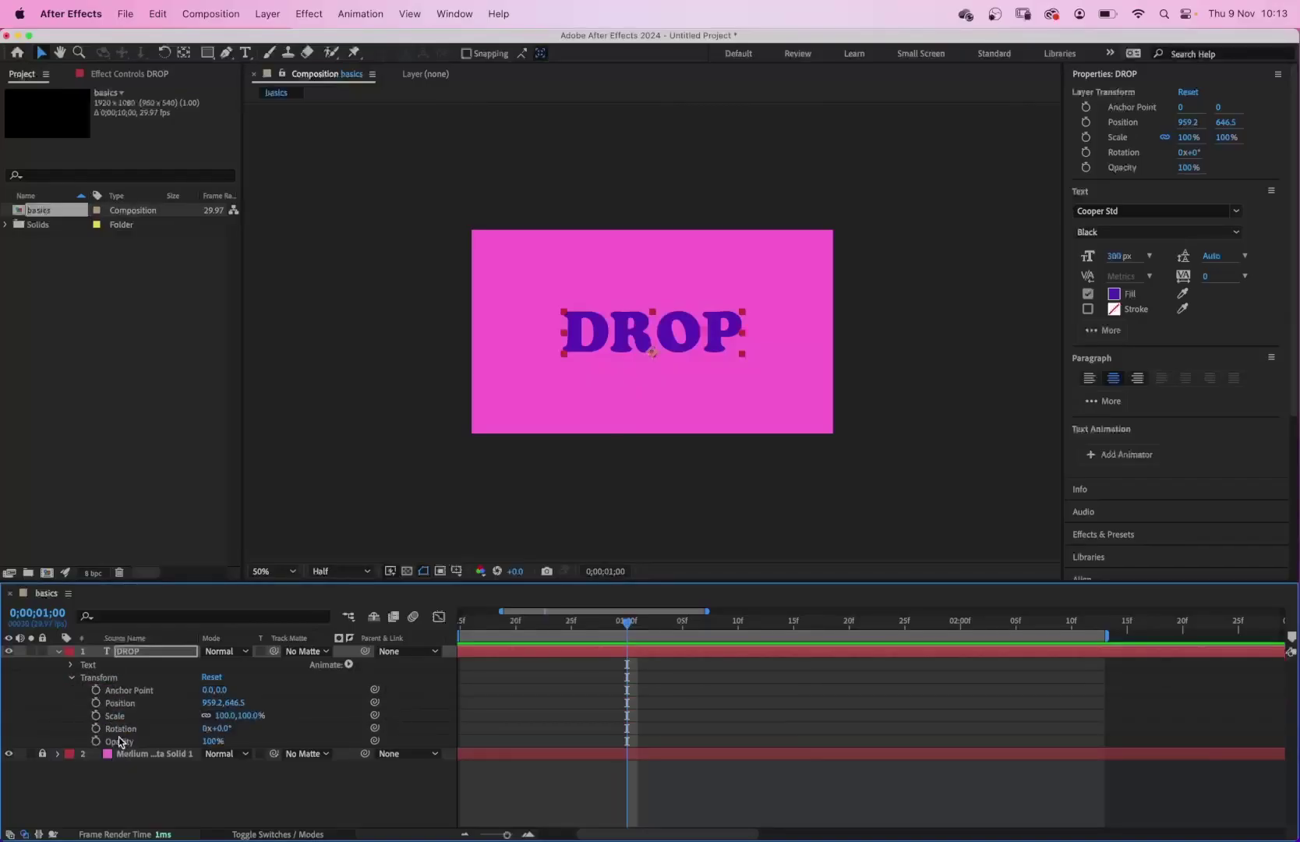
click(96, 702)
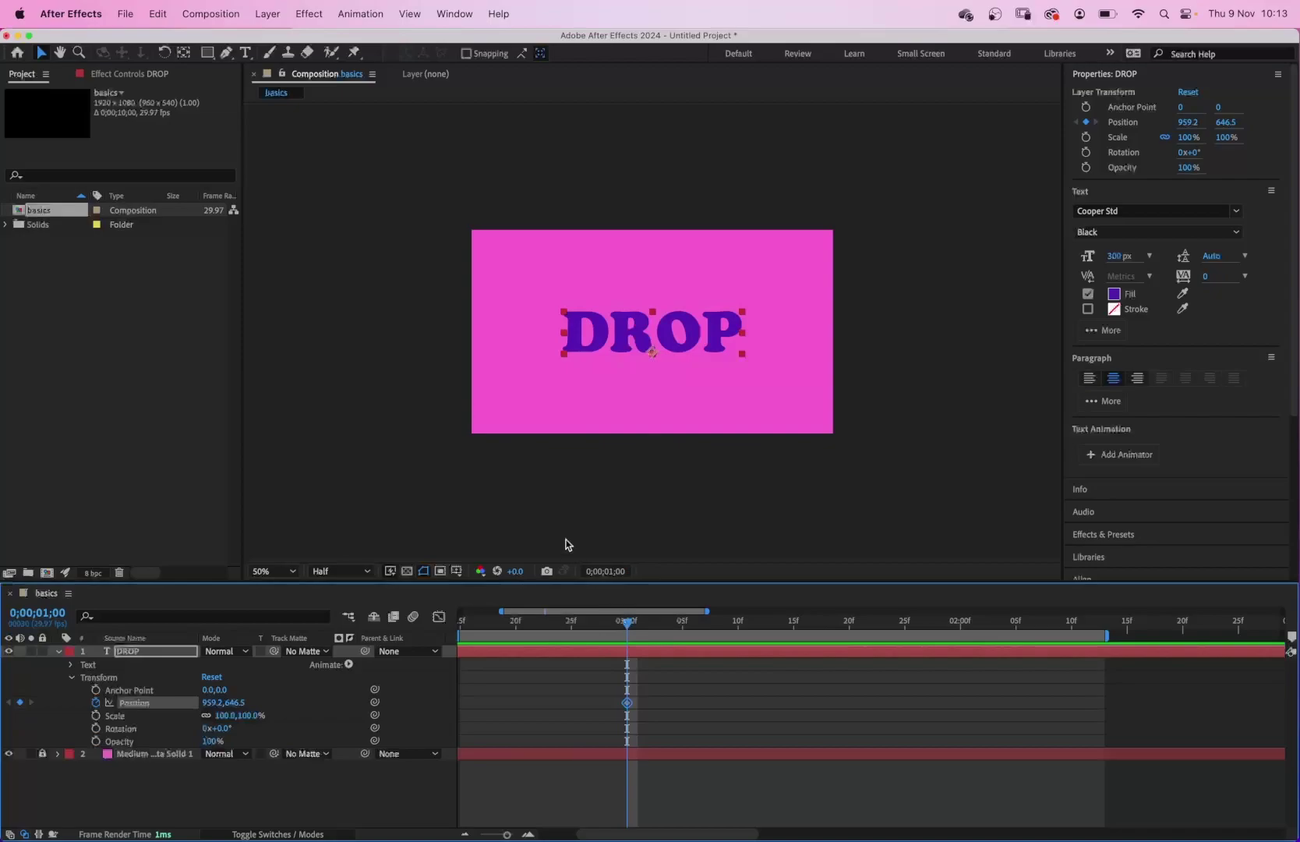
key(Page_Up)
key(Page_Up)
key(Page_Up)
key(Page_Up)
key(Page_Up)
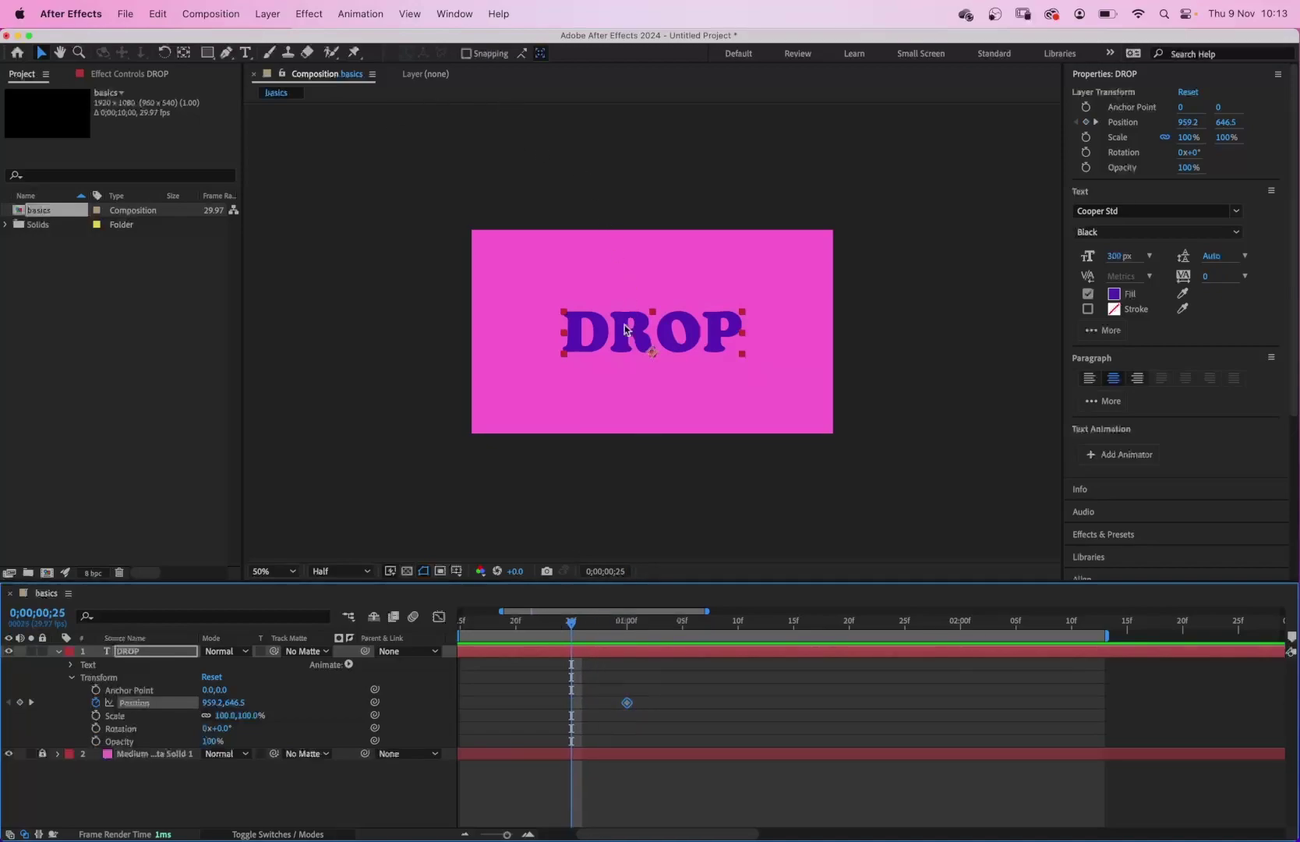
drag(631, 337, 632, 206)
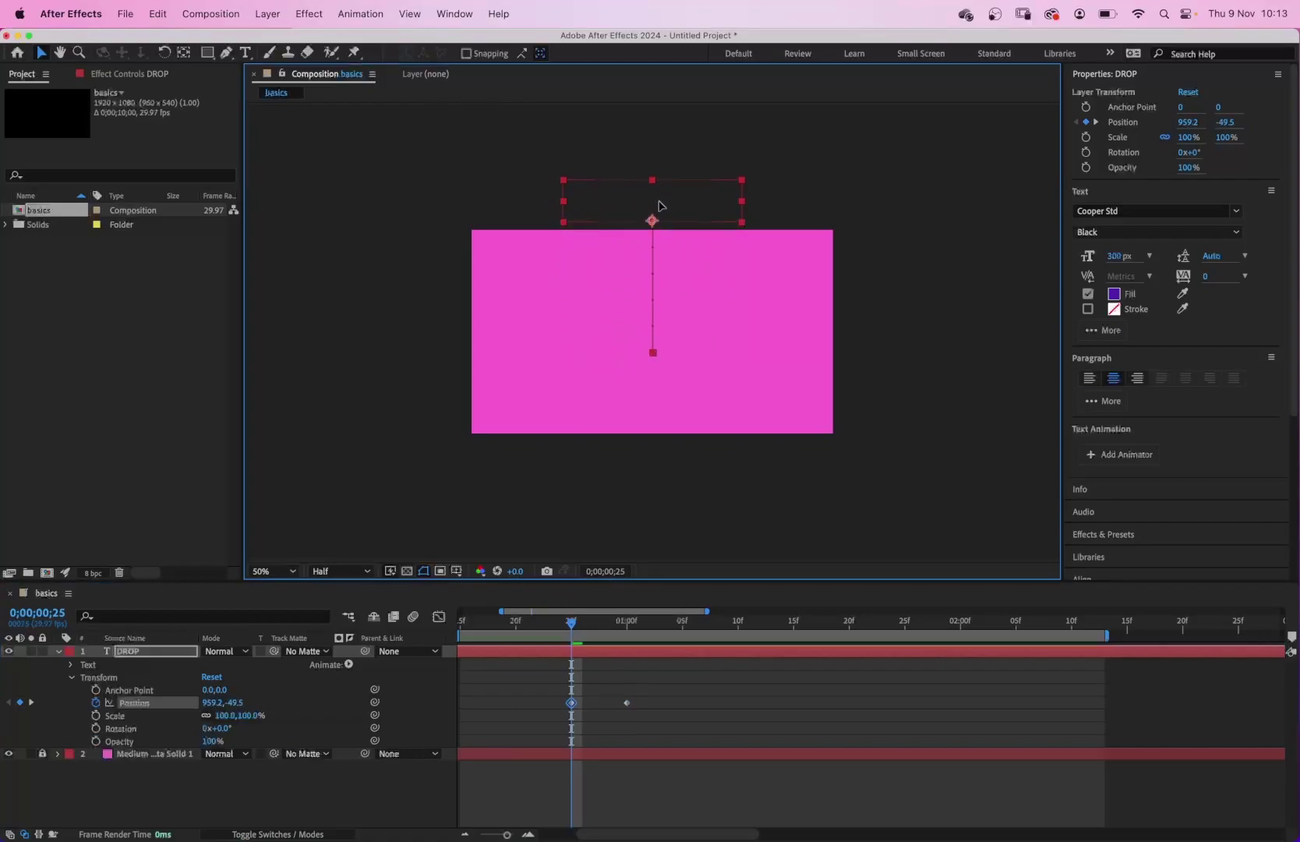
Preview the DROP text's fall several times from just before its first position keyframe.
drag(573, 624, 560, 624)
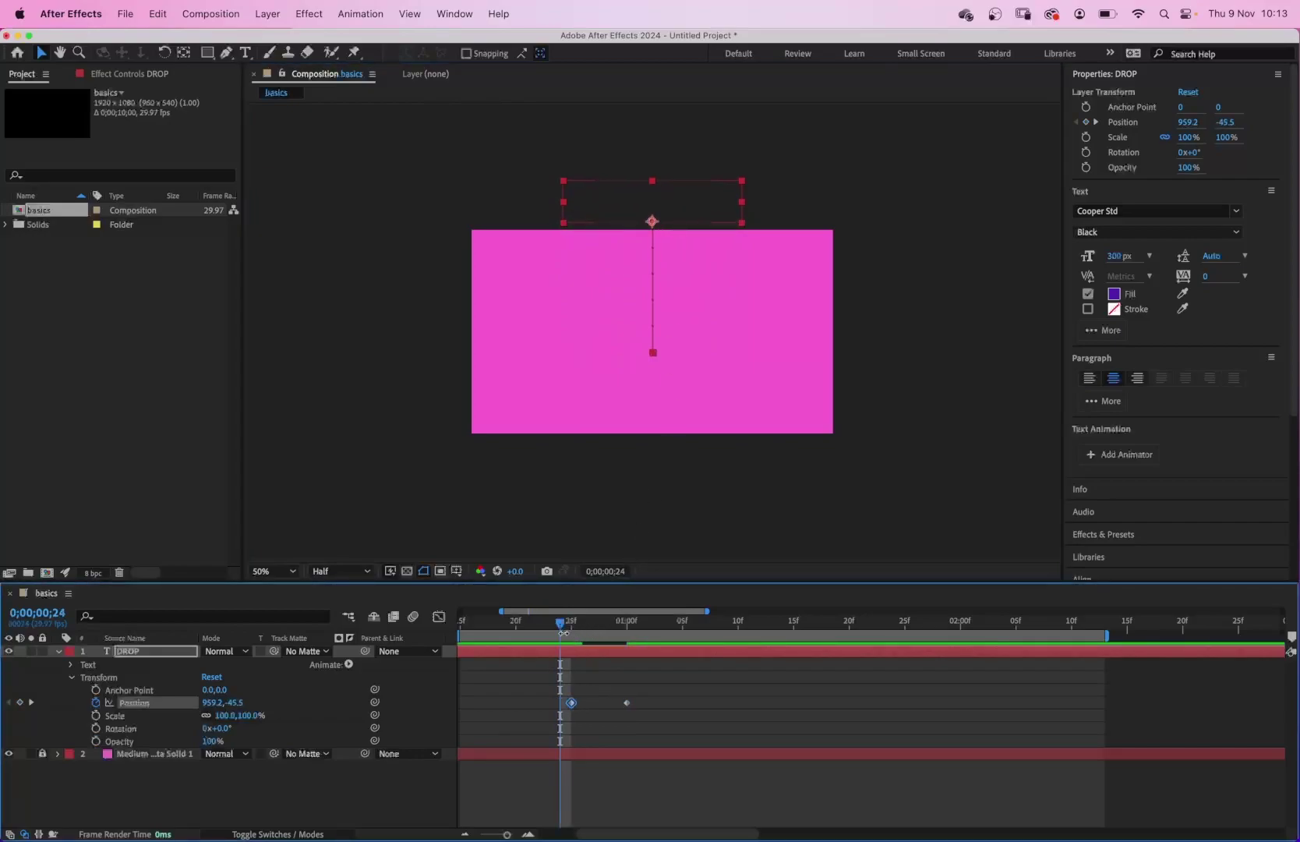
key(space)
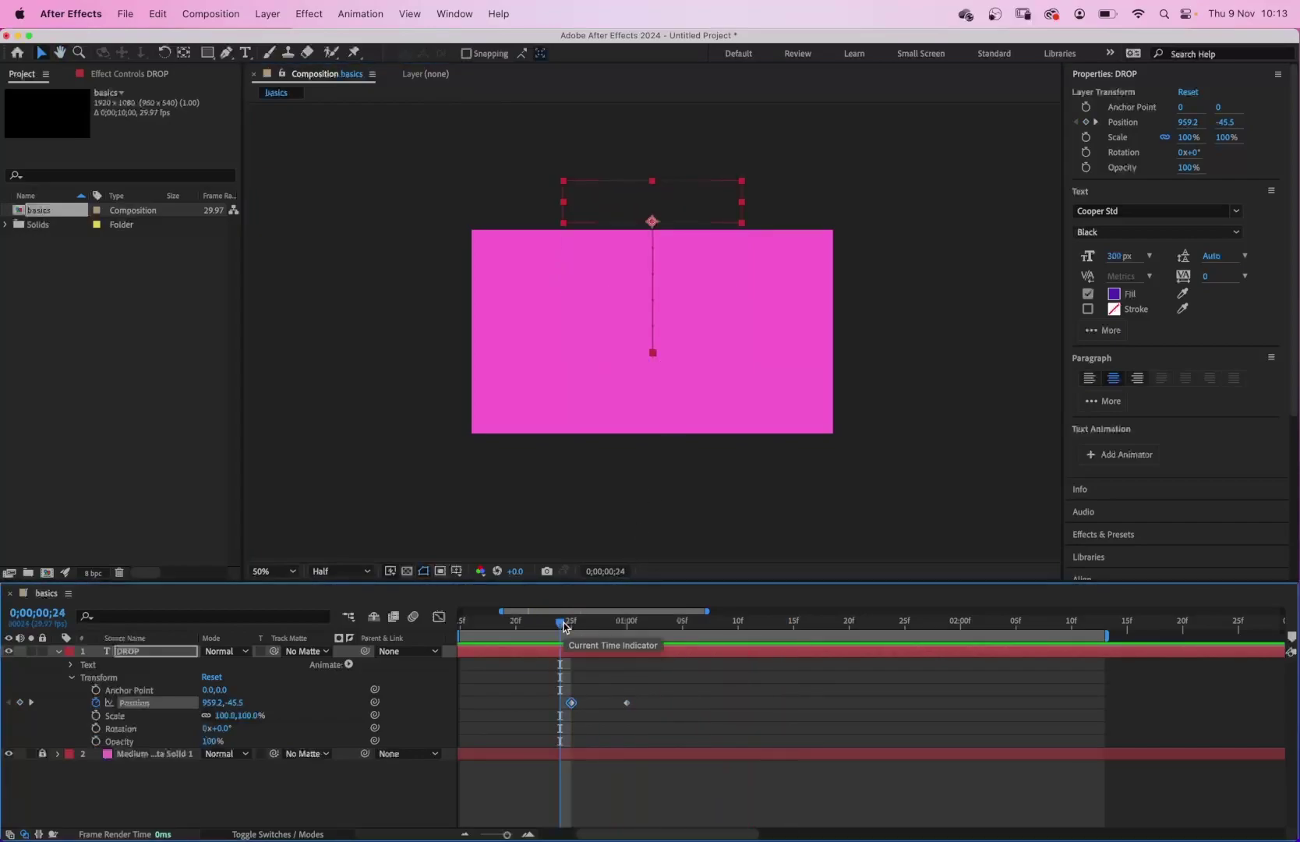
mouse_move(563, 626)
mouse_down()
mouse_move(638, 636)
mouse_move(571, 633)
mouse_up()
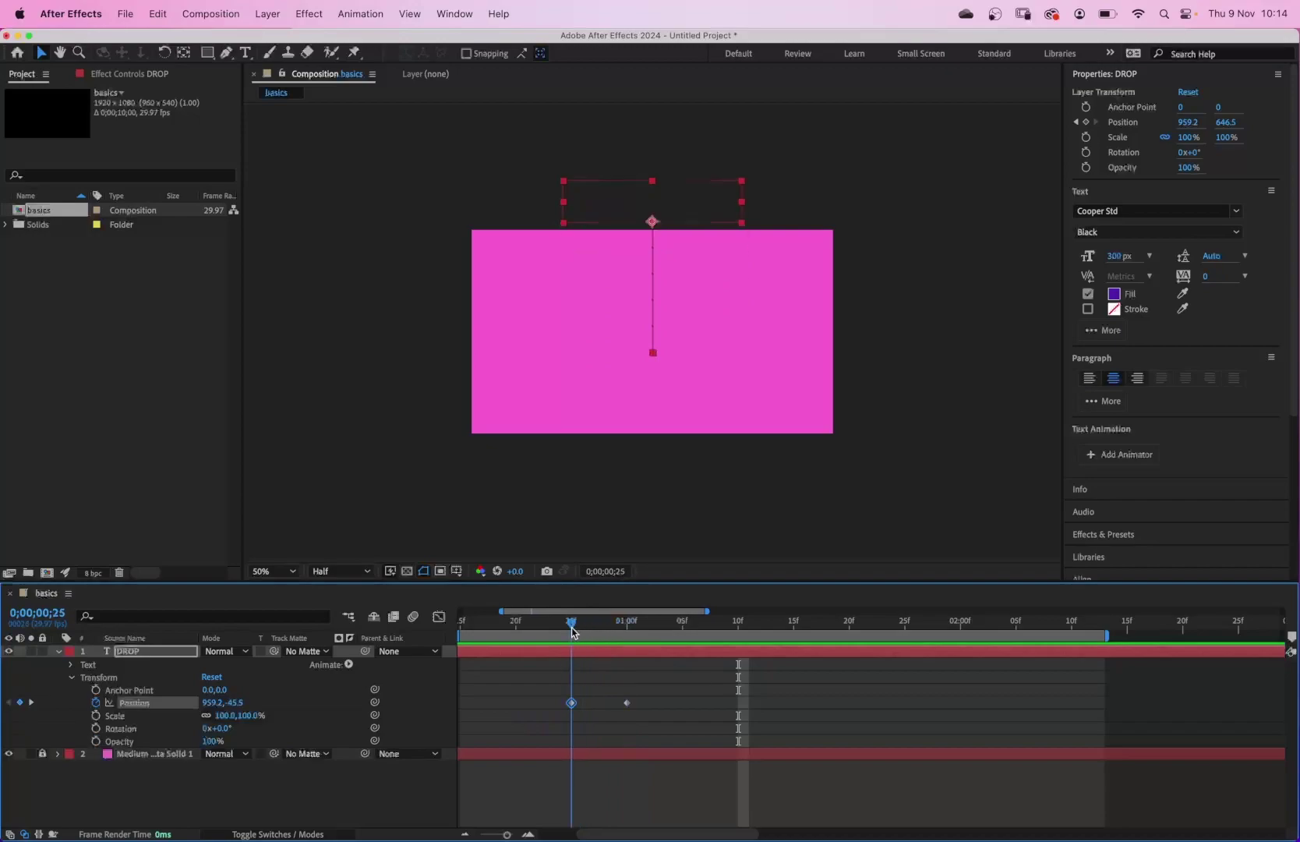
click(817, 628)
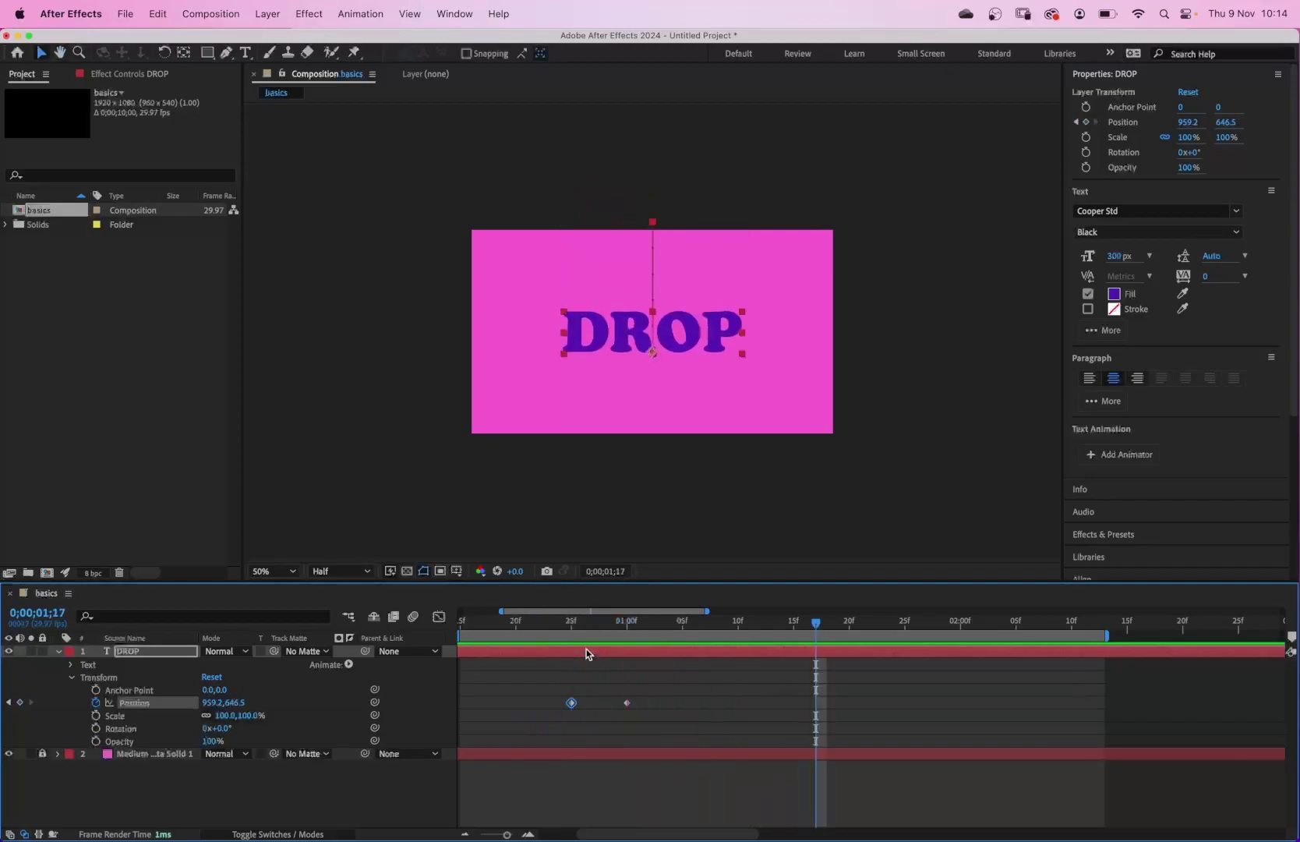
click(559, 628)
key(space)
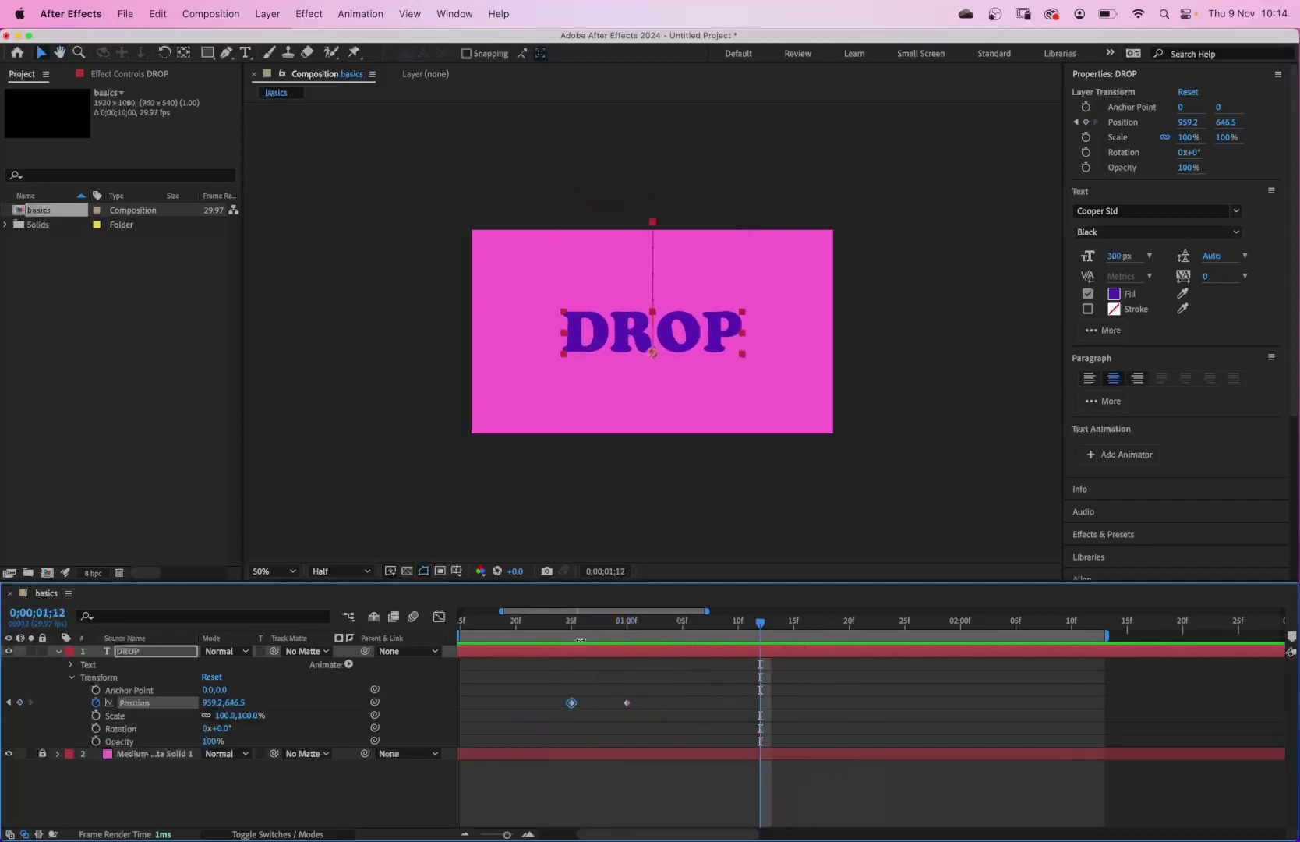
key(space)
key(space)
key(space)
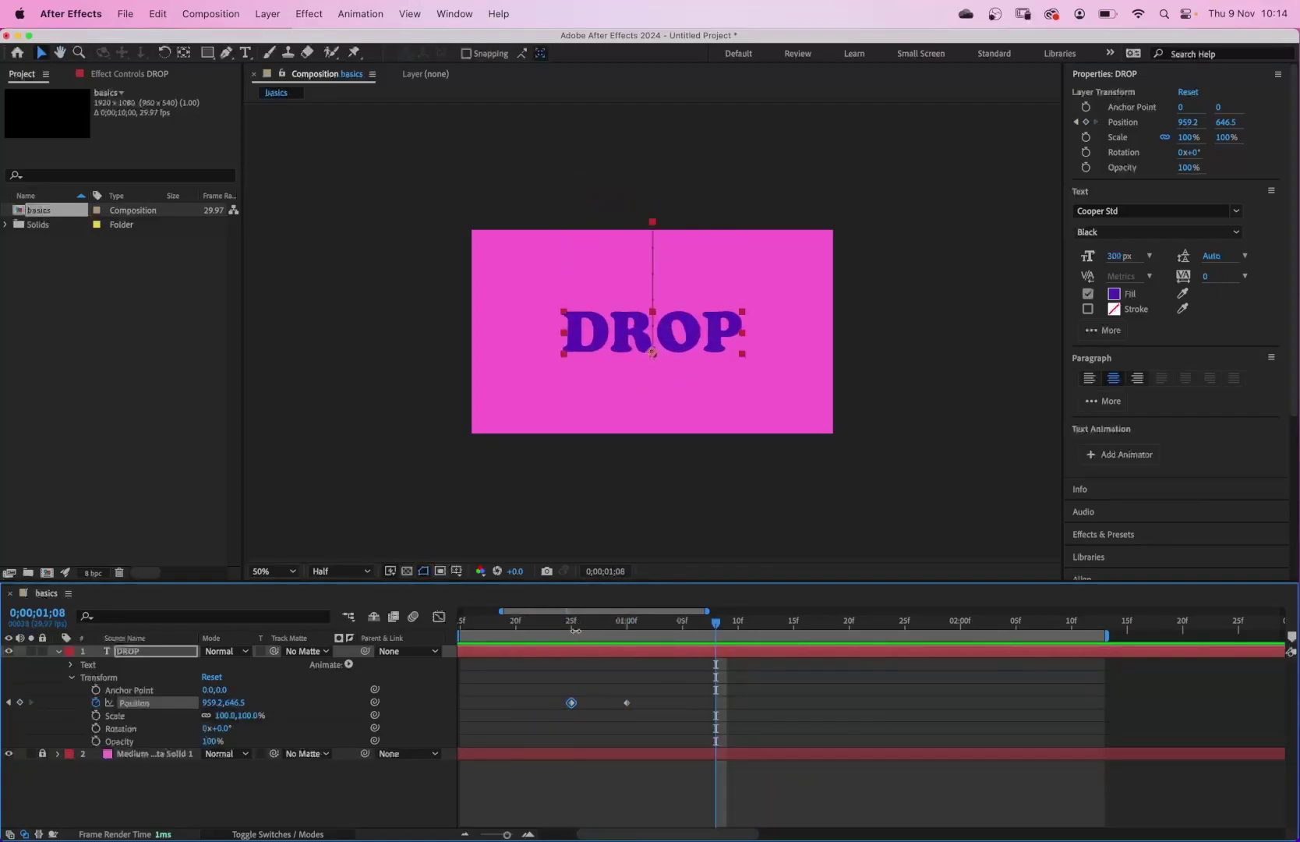
Add a bounce by raising the DROP text to Y 566.5 at 0;00;01;02 and copying the landing position keyframe to 0;00;01;05.
drag(573, 628, 649, 630)
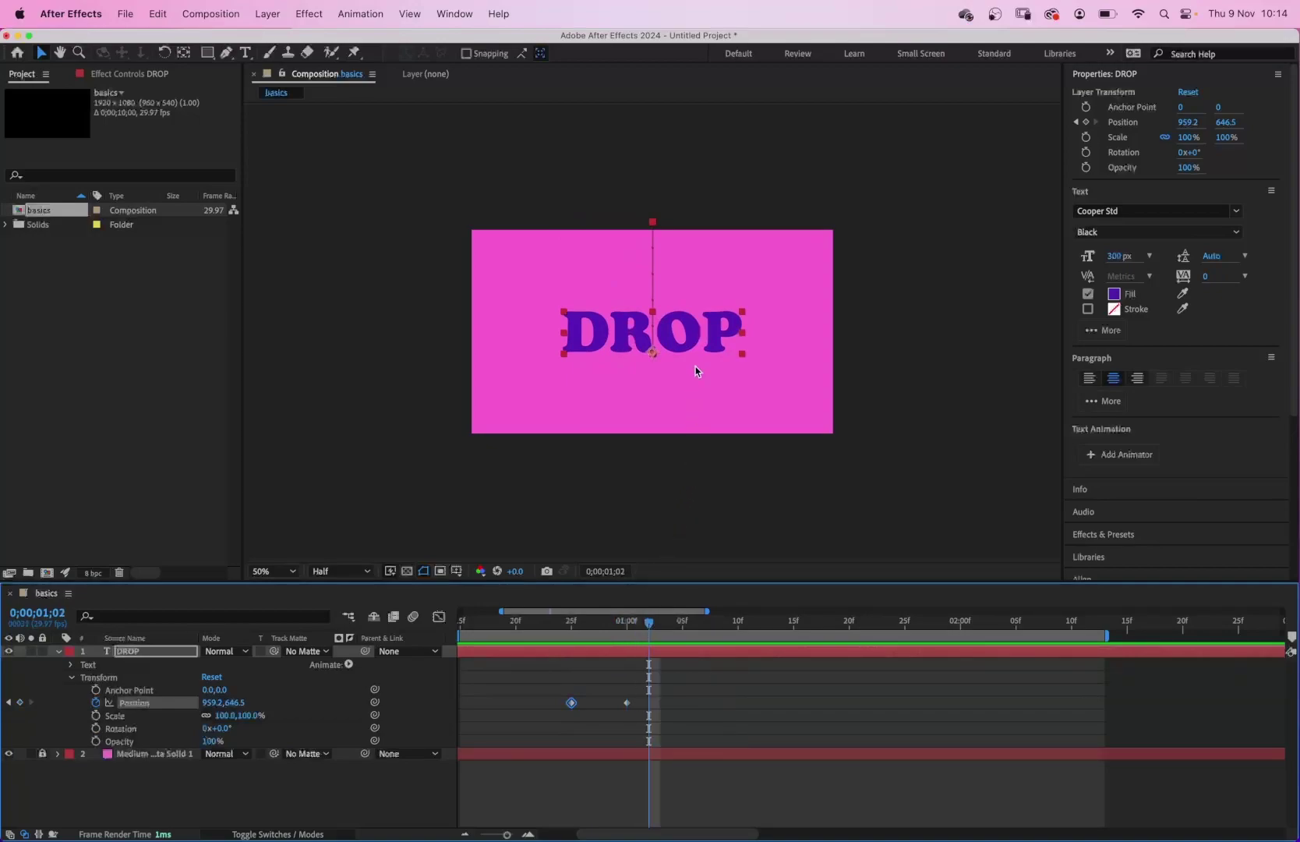
drag(686, 352, 684, 338)
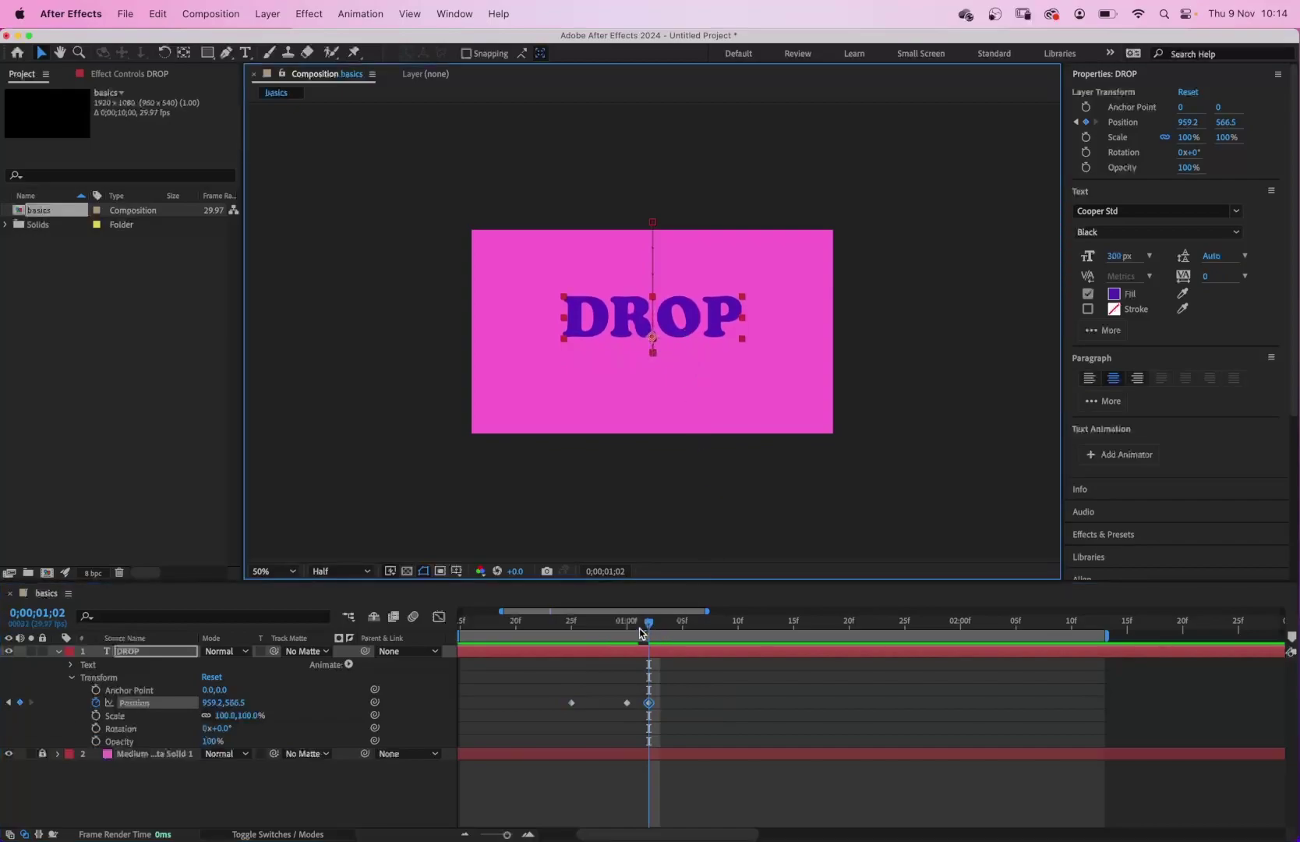
drag(650, 624, 683, 629)
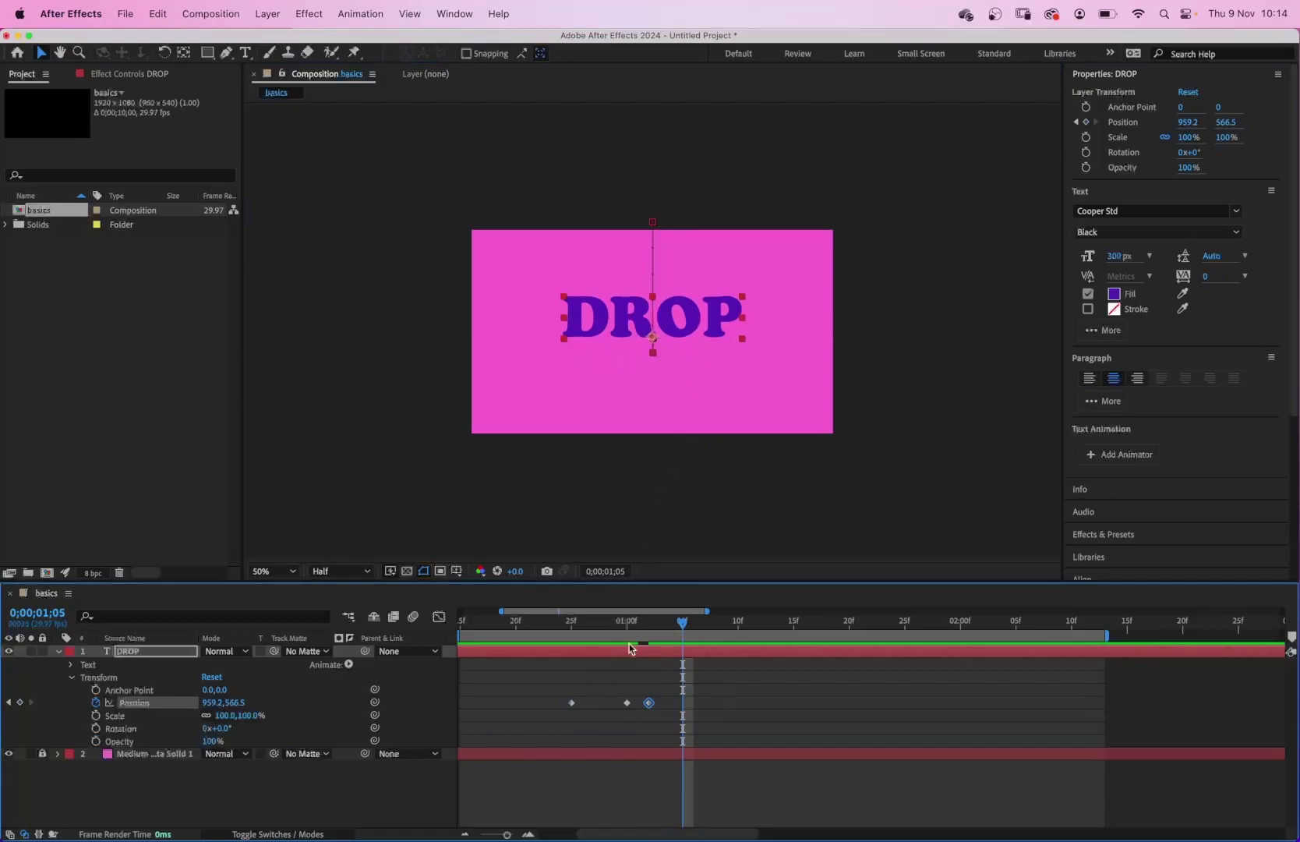
click(628, 703)
key(super+c)
key(super+v)
Play back the drop and bounce repeatedly from the start of the fall to check the motion.
drag(676, 628, 563, 630)
key(space)
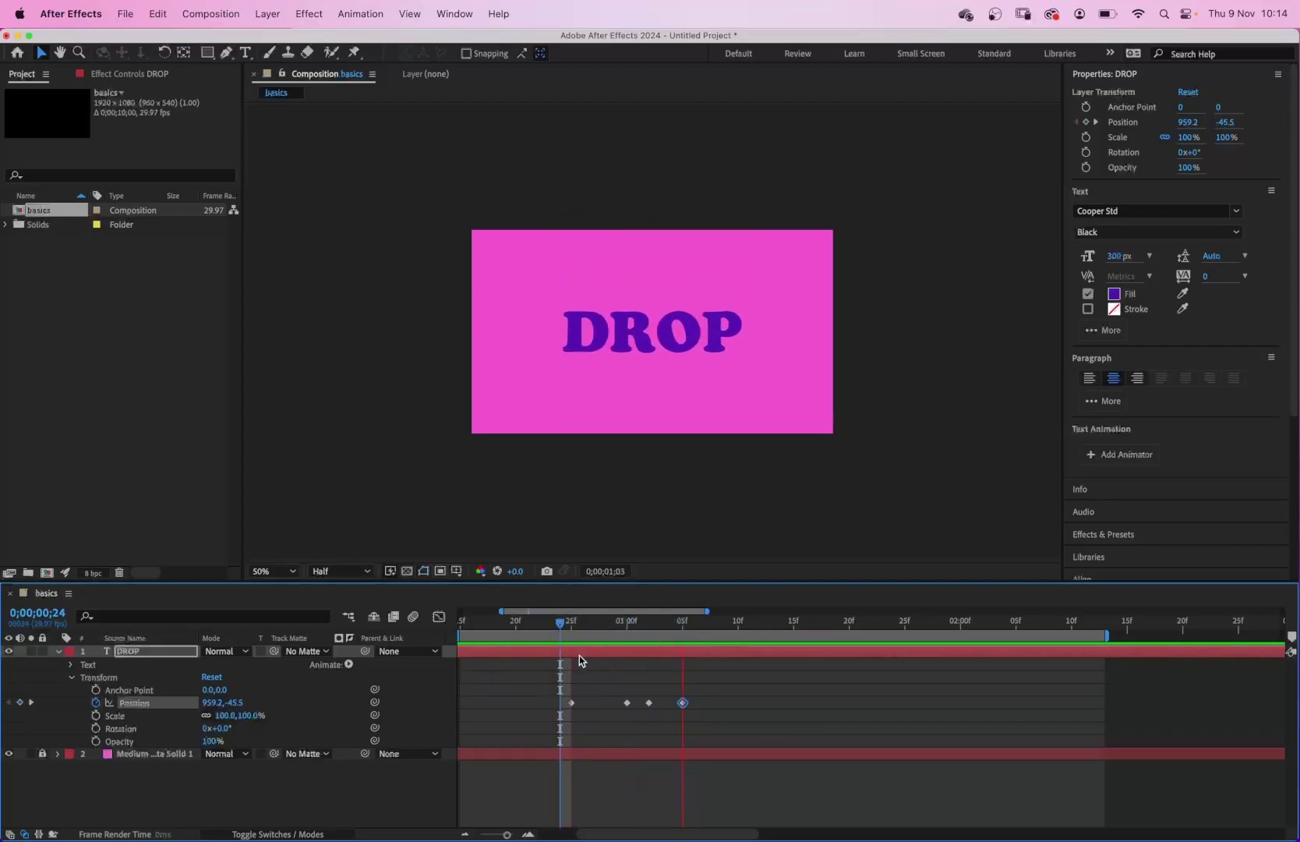
click(573, 630)
key(space)
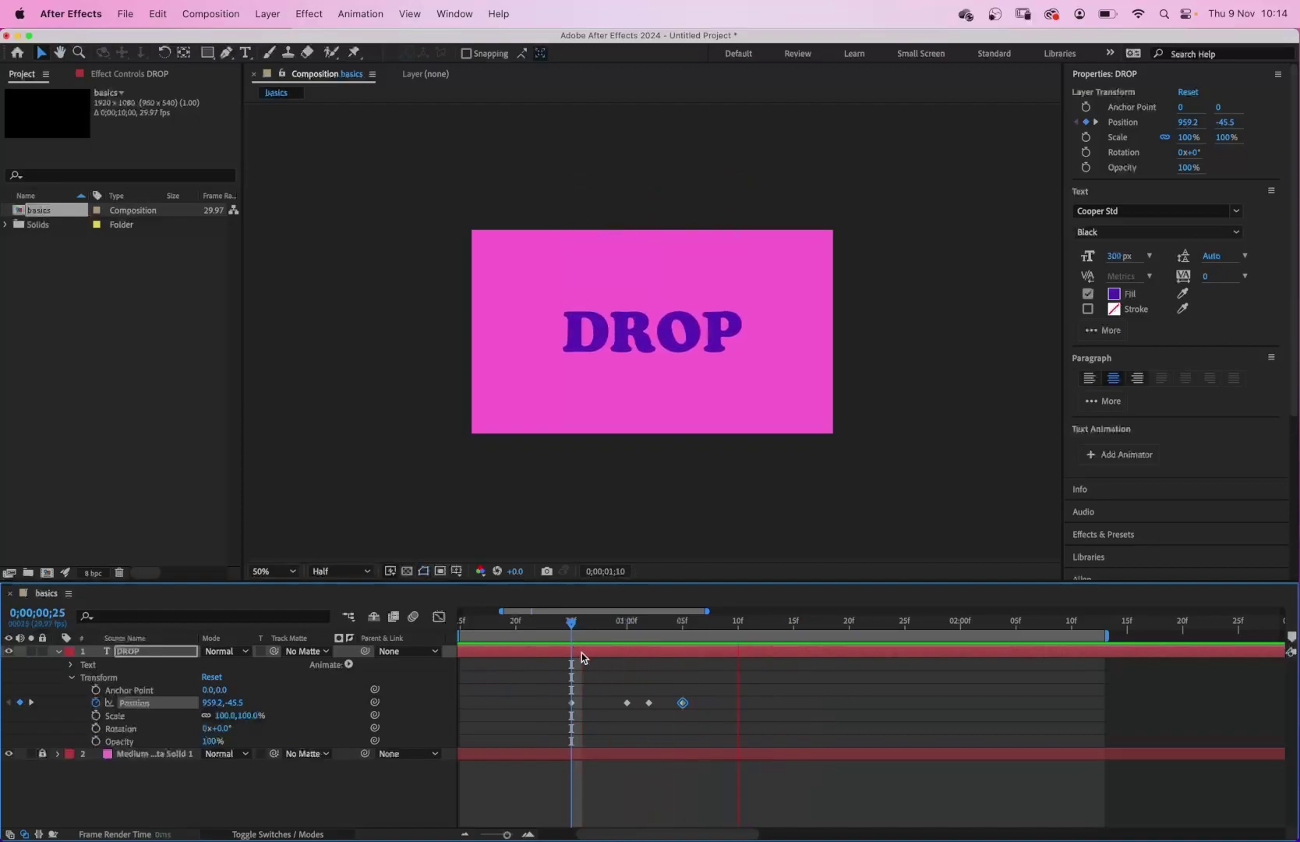
click(574, 633)
key(space)
click(575, 630)
key(space)
key(space)
key(space)
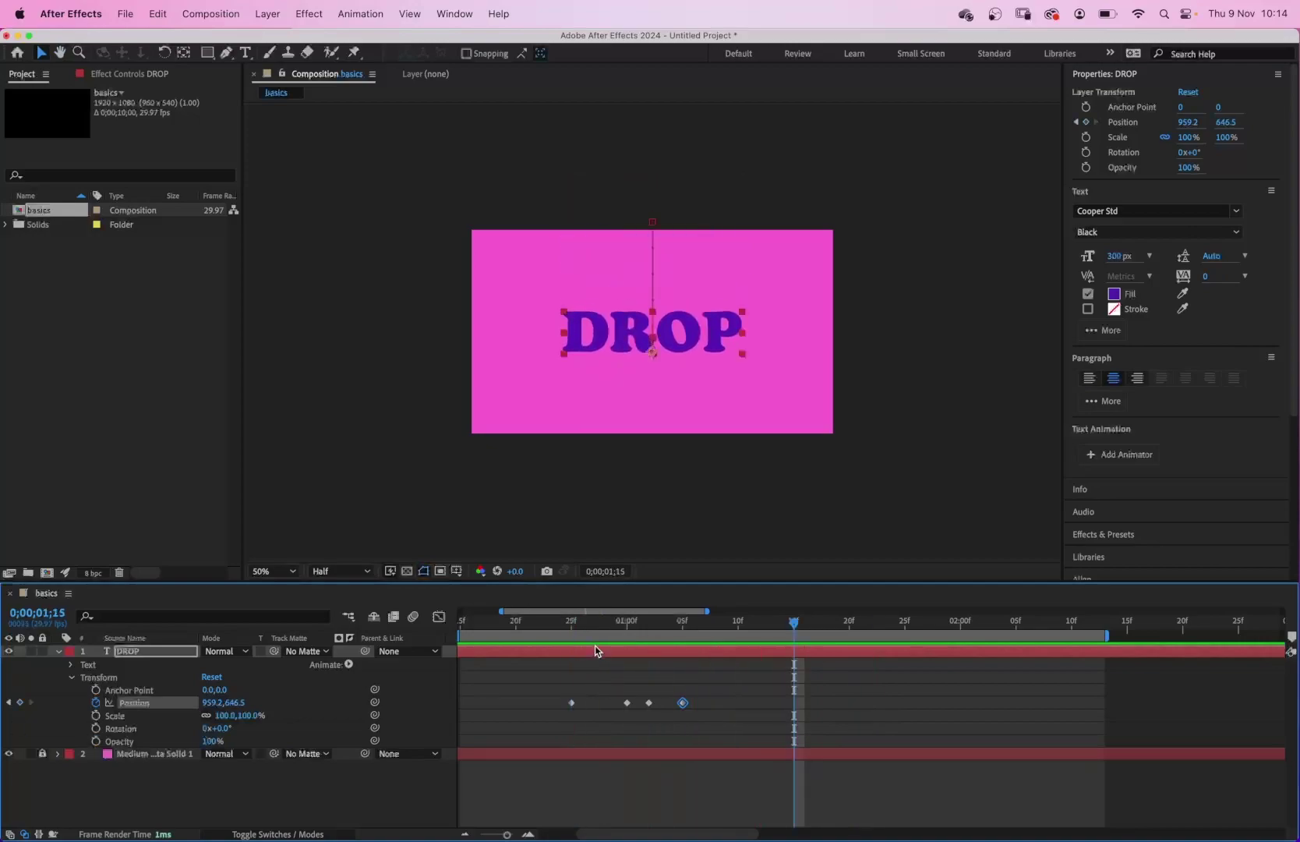
Deselect the layer and scrub through the position keyframes from 0;00;00;25 to 0;00;01;05 to examine the bounce.
drag(598, 626, 671, 637)
click(655, 670)
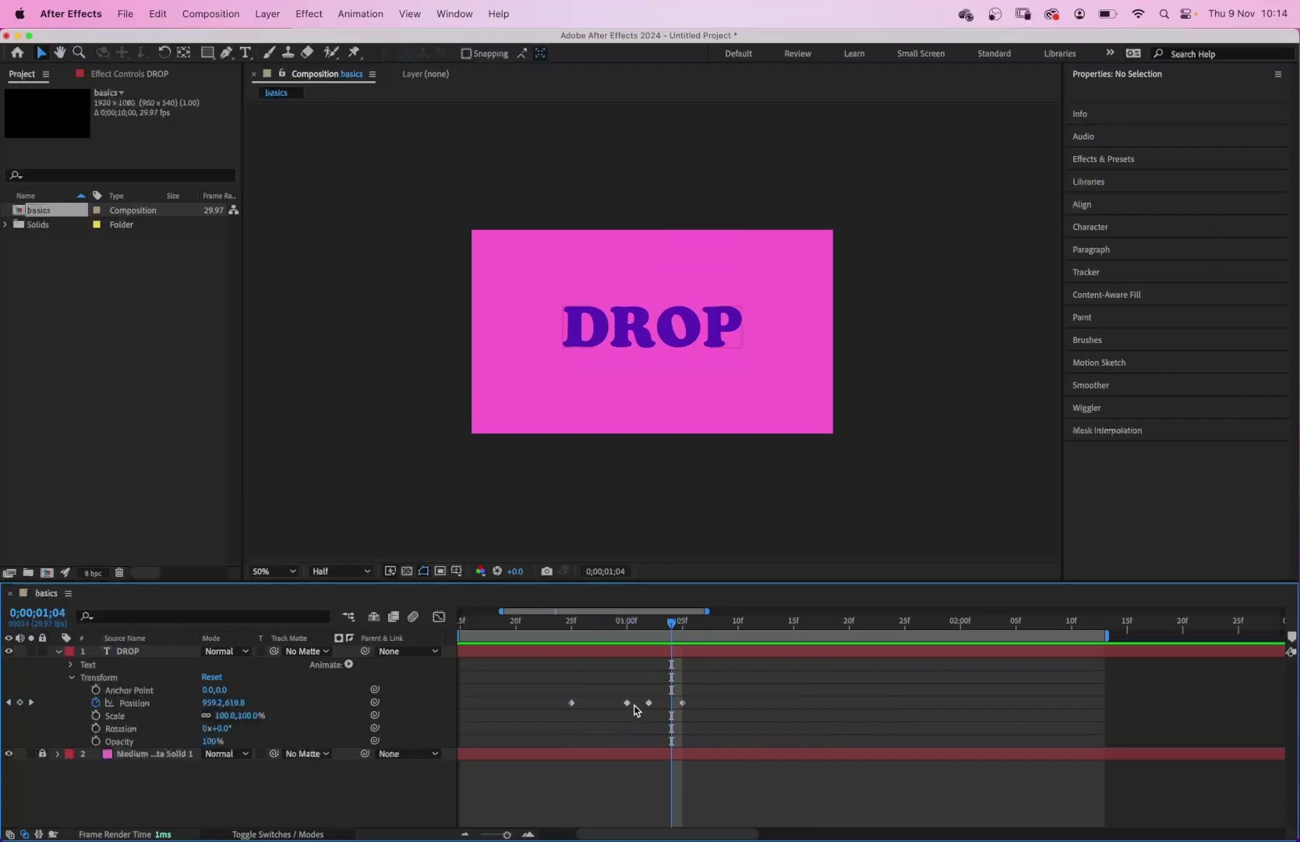
click(571, 626)
drag(572, 626, 683, 631)
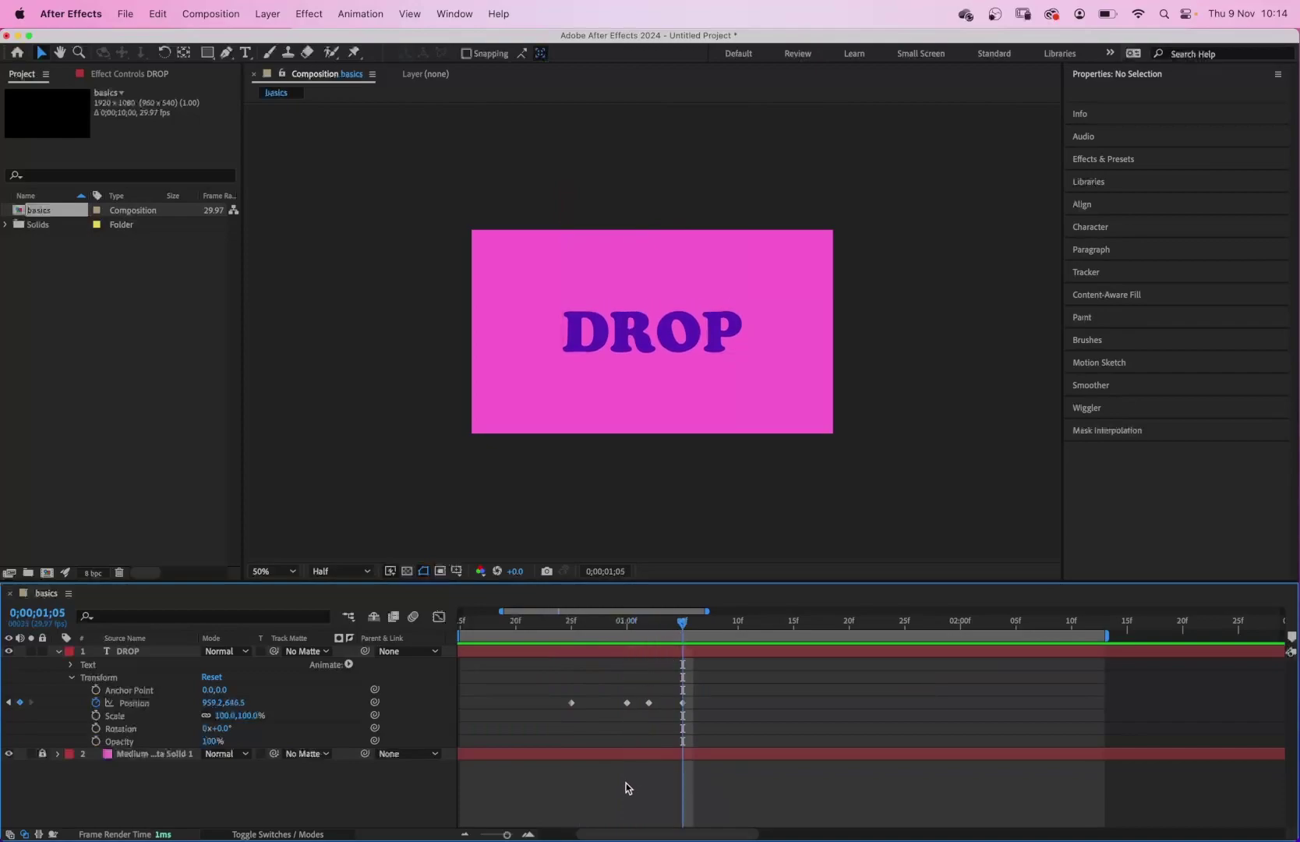
Collapse the DROP layer's properties and hide the layer in the composition.
click(58, 651)
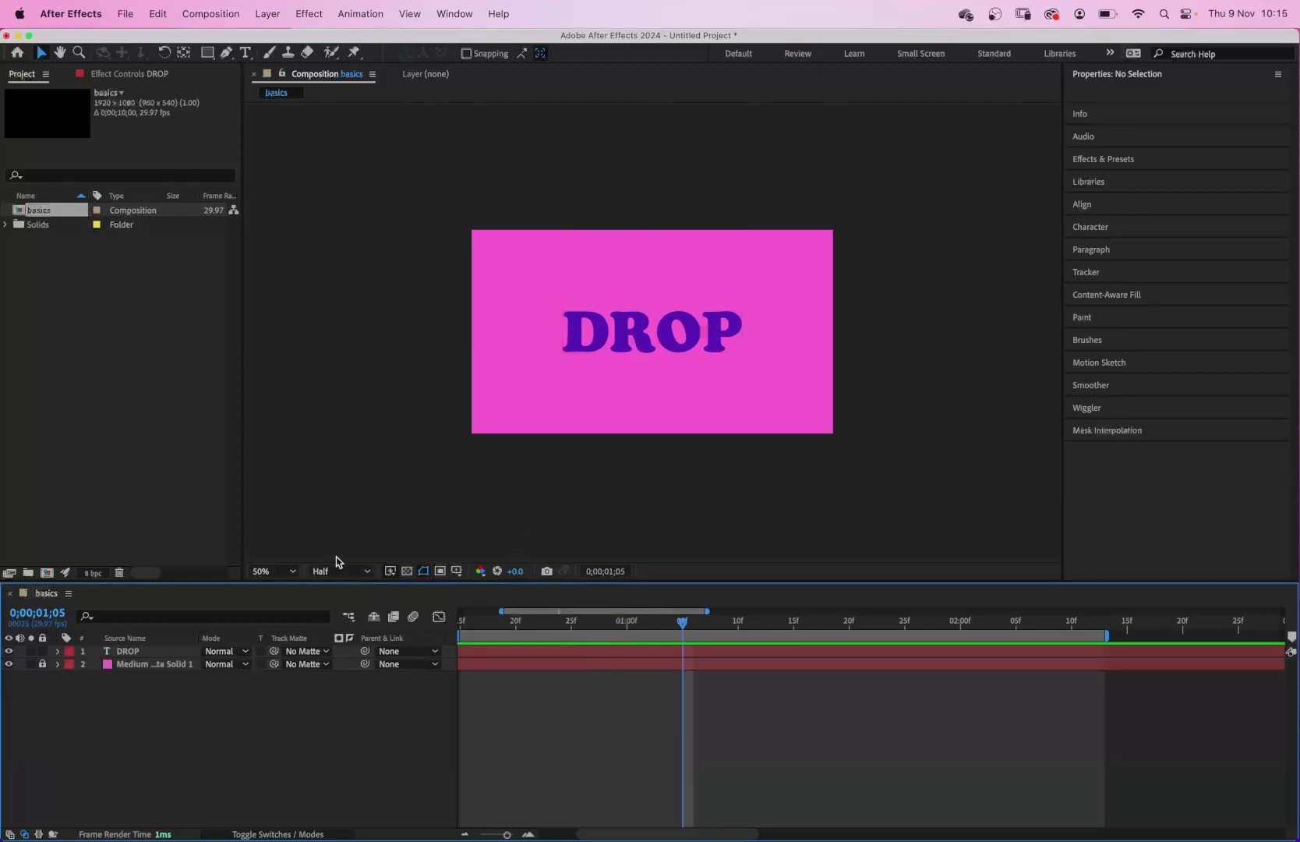
click(9, 651)
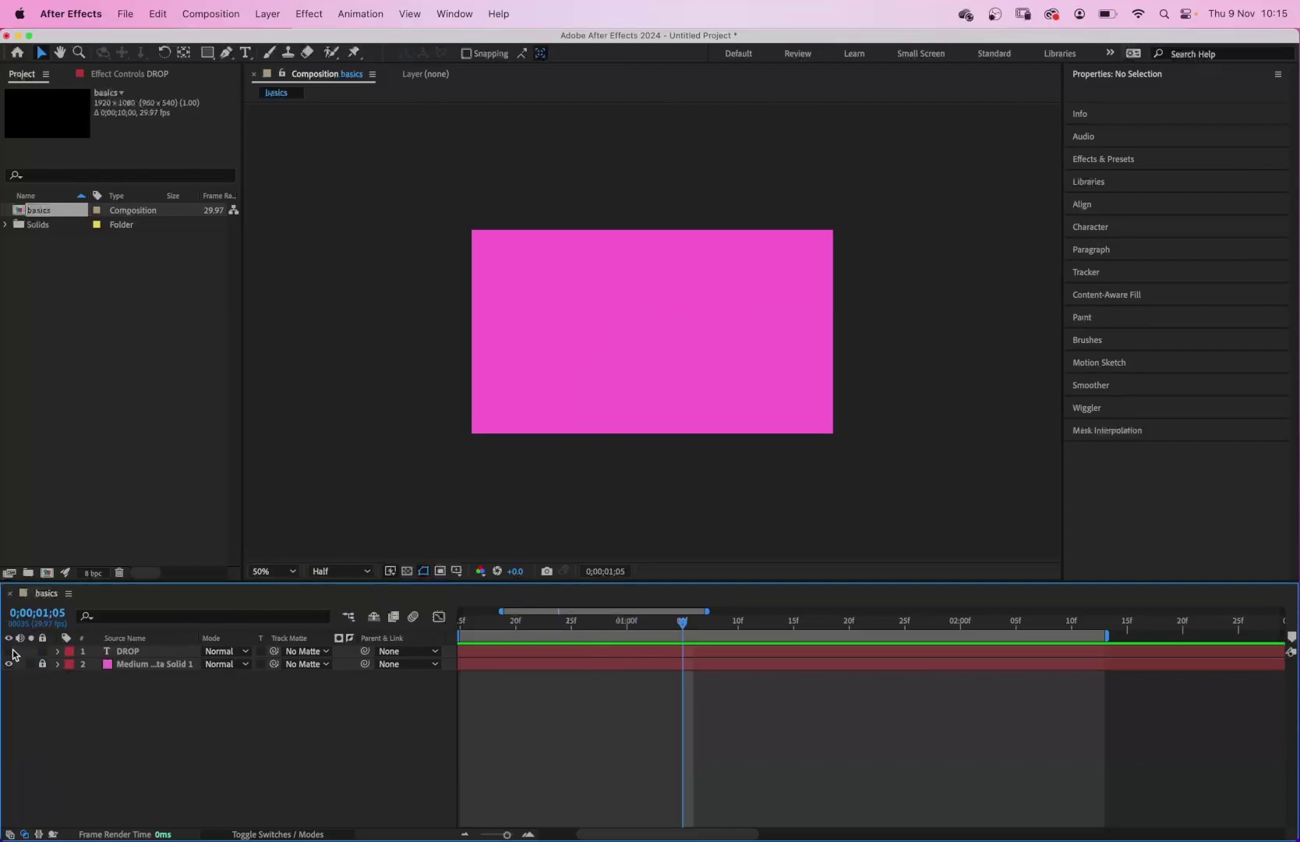
Lock the DROP text layer and leave it hidden in the composition.
click(9, 651)
click(111, 655)
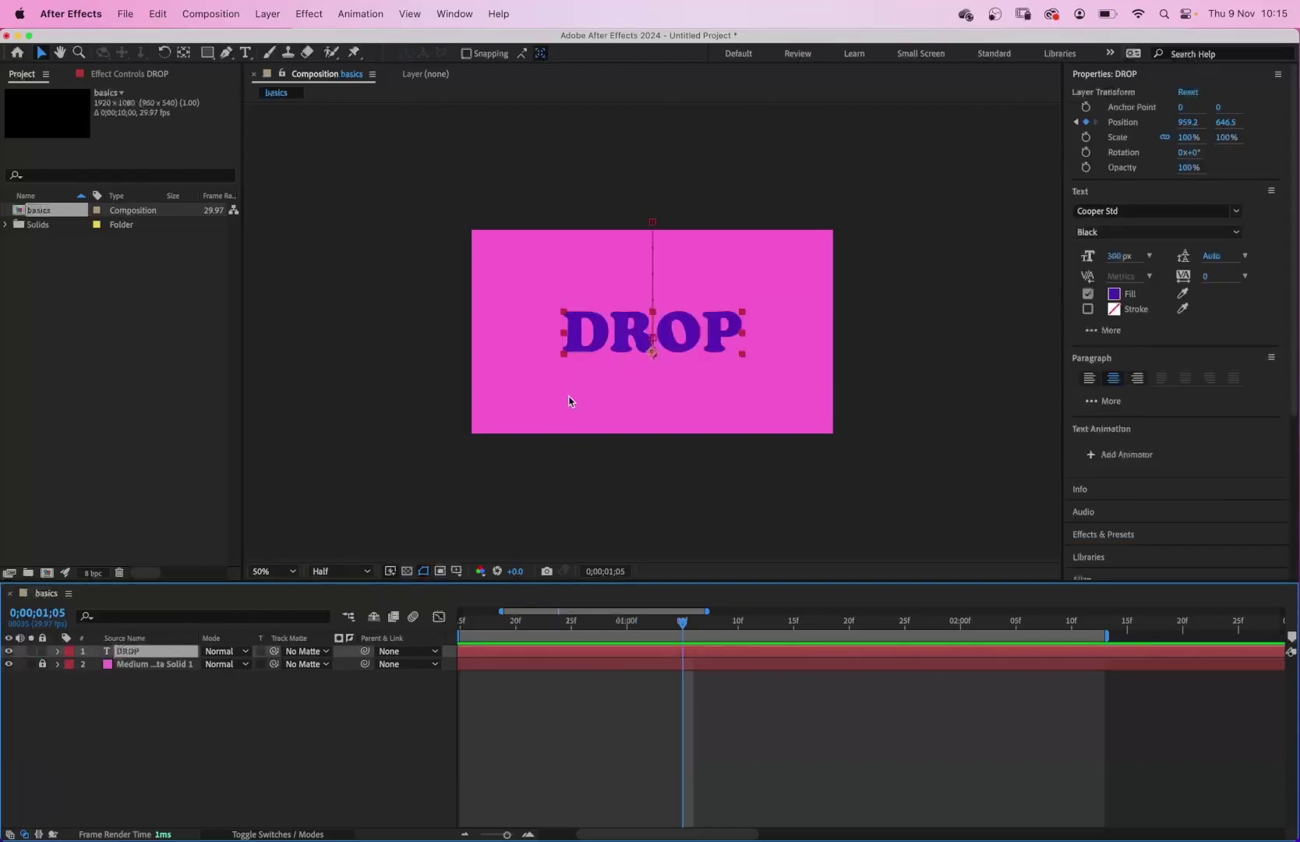
double_click(619, 343)
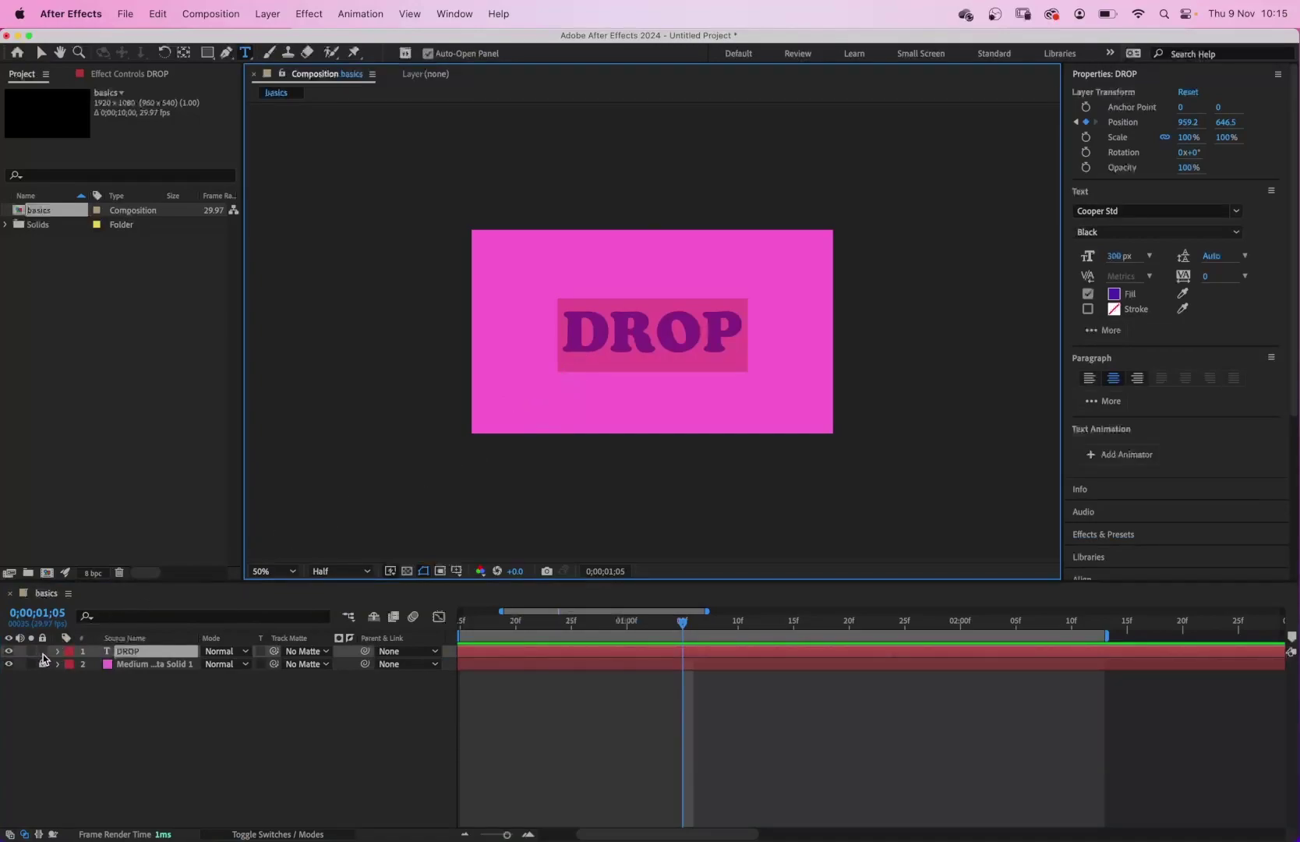
drag(41, 657, 43, 664)
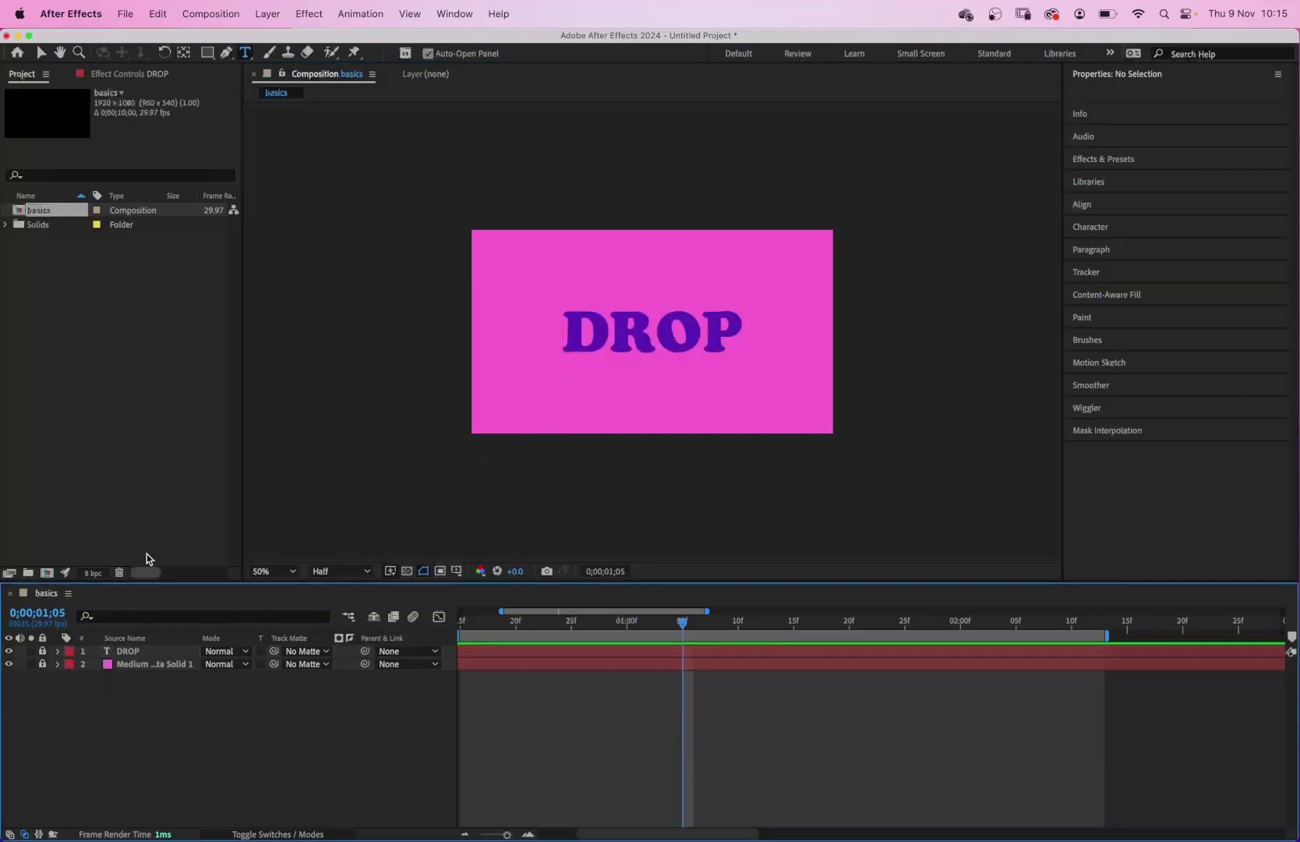
click(8, 652)
Create a new text layer reading POP in the composition with the Type tool.
click(246, 55)
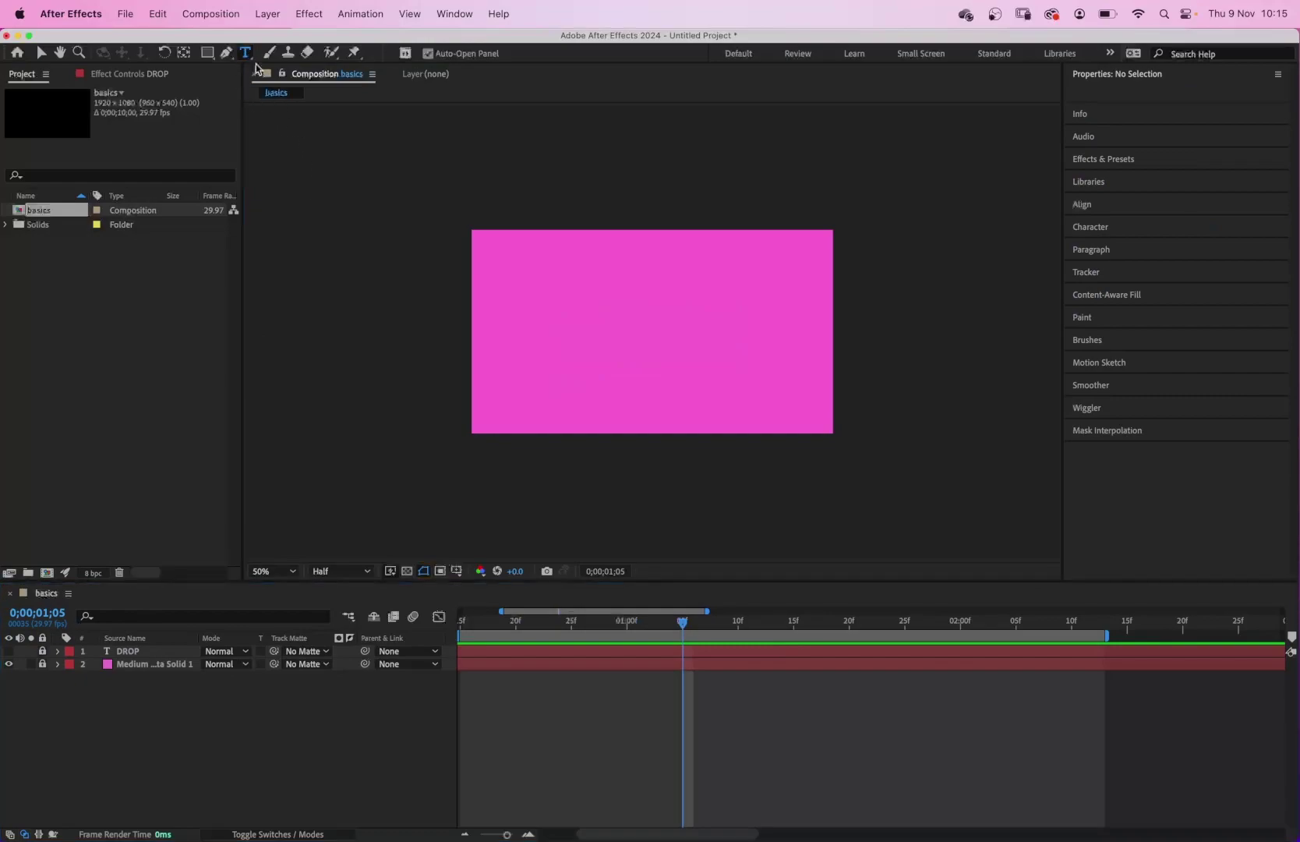
click(566, 317)
text(DROP)
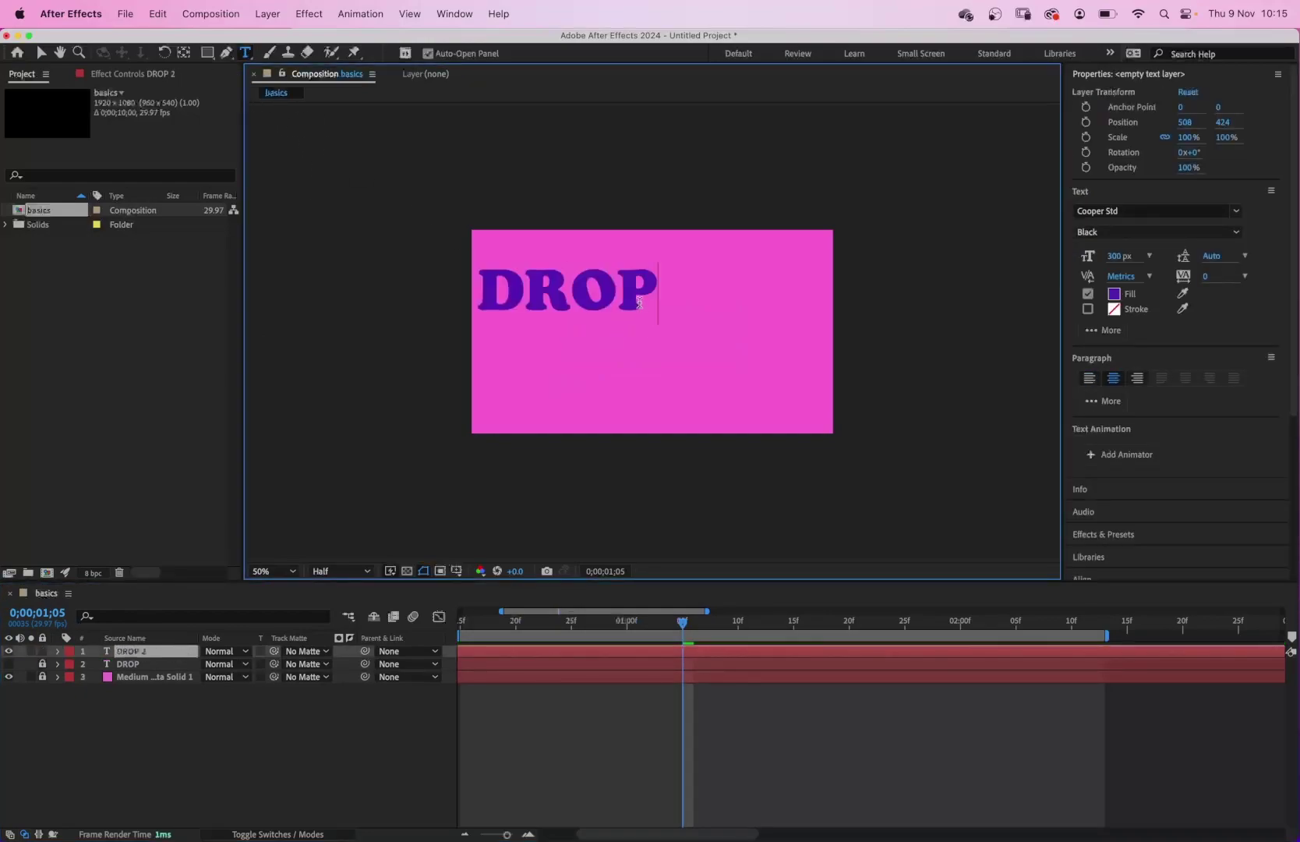
drag(639, 303, 501, 280)
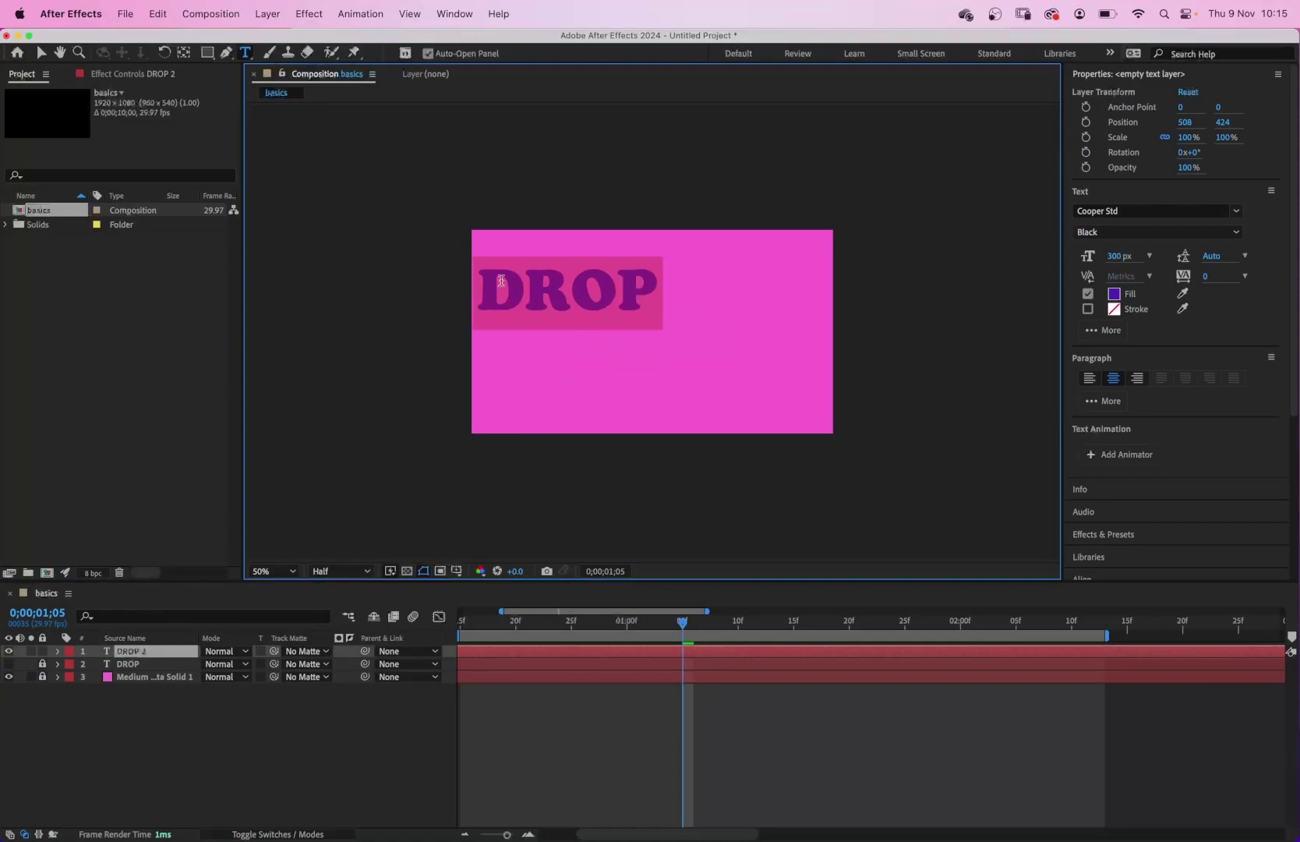
text(POP)
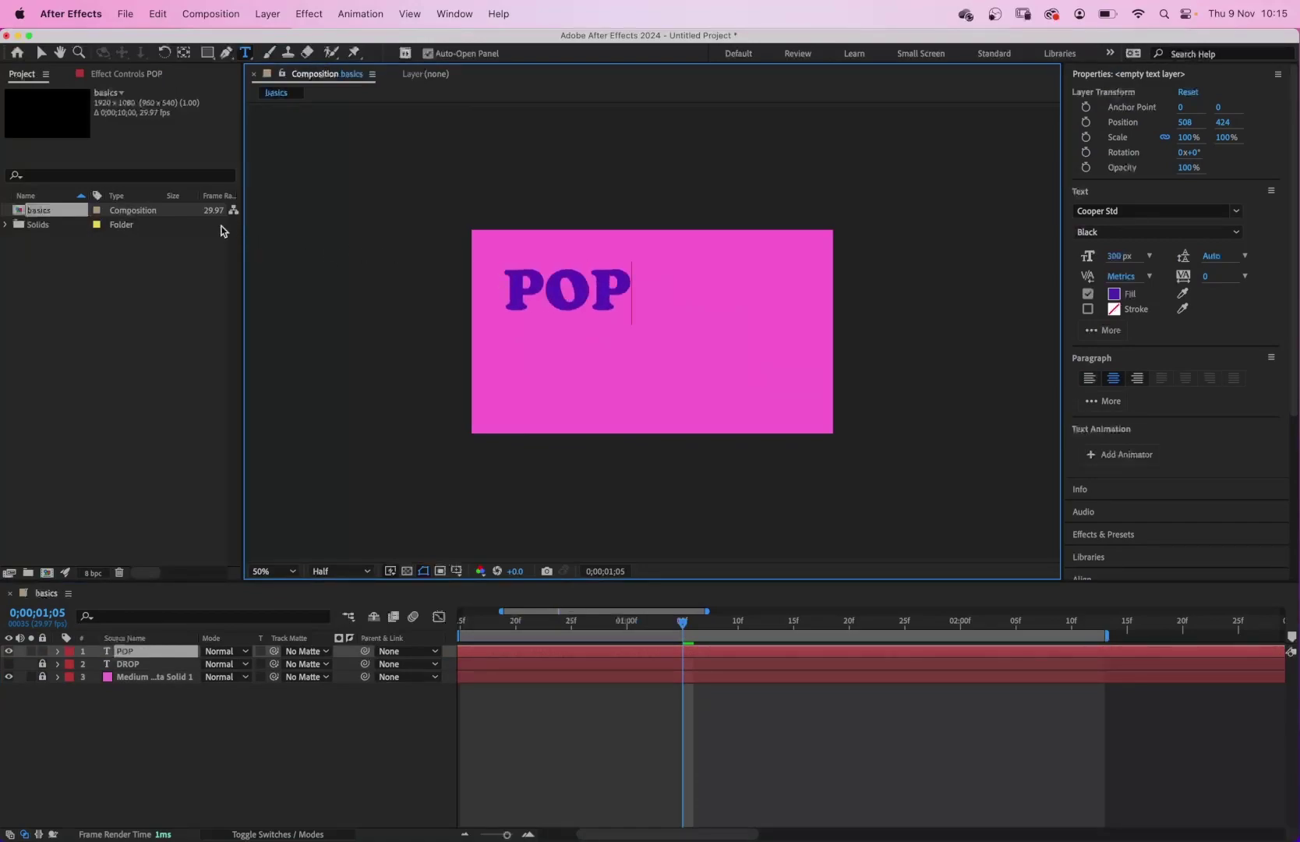
Centre the POP text horizontally and vertically in the composition using Align.
click(41, 52)
drag(587, 304, 634, 332)
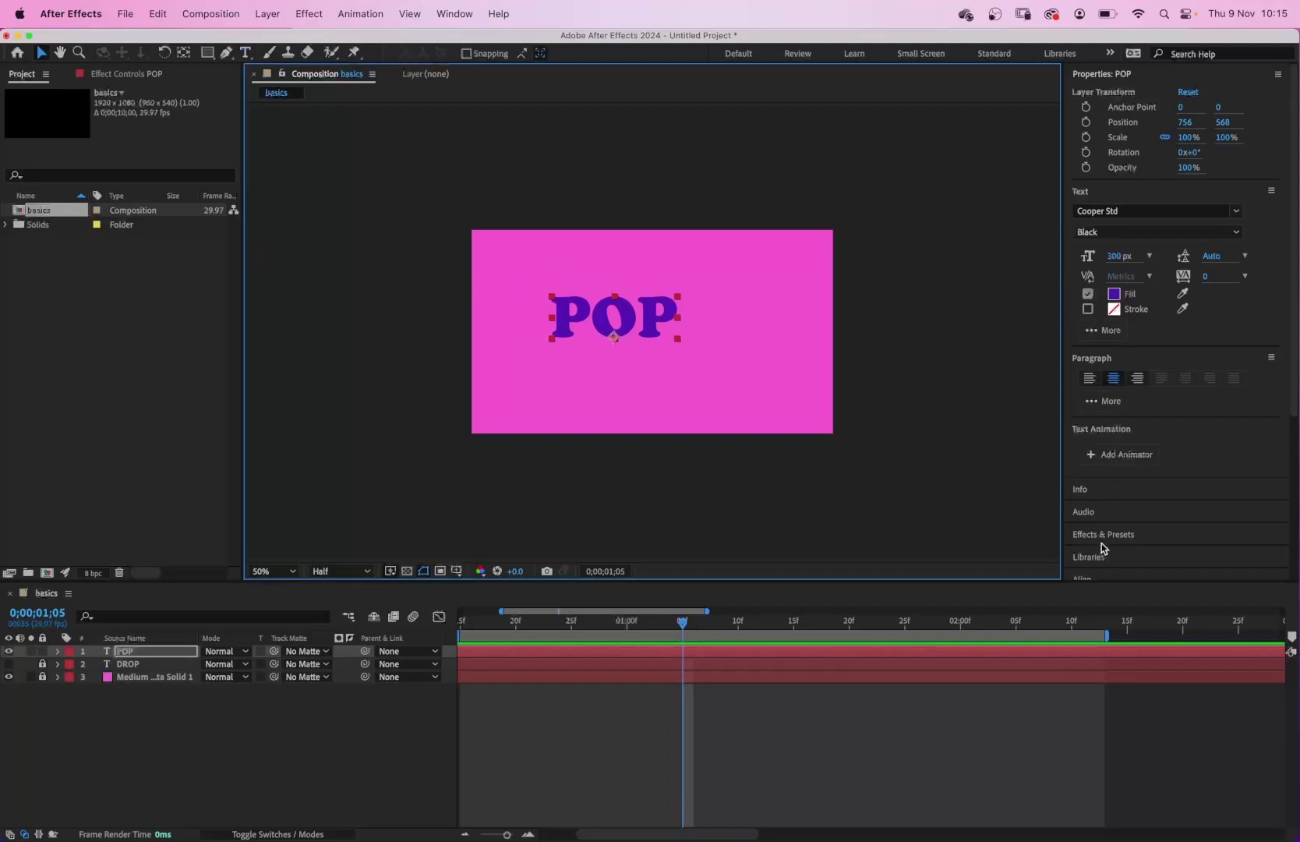
scroll(1294, 396, down, 3)
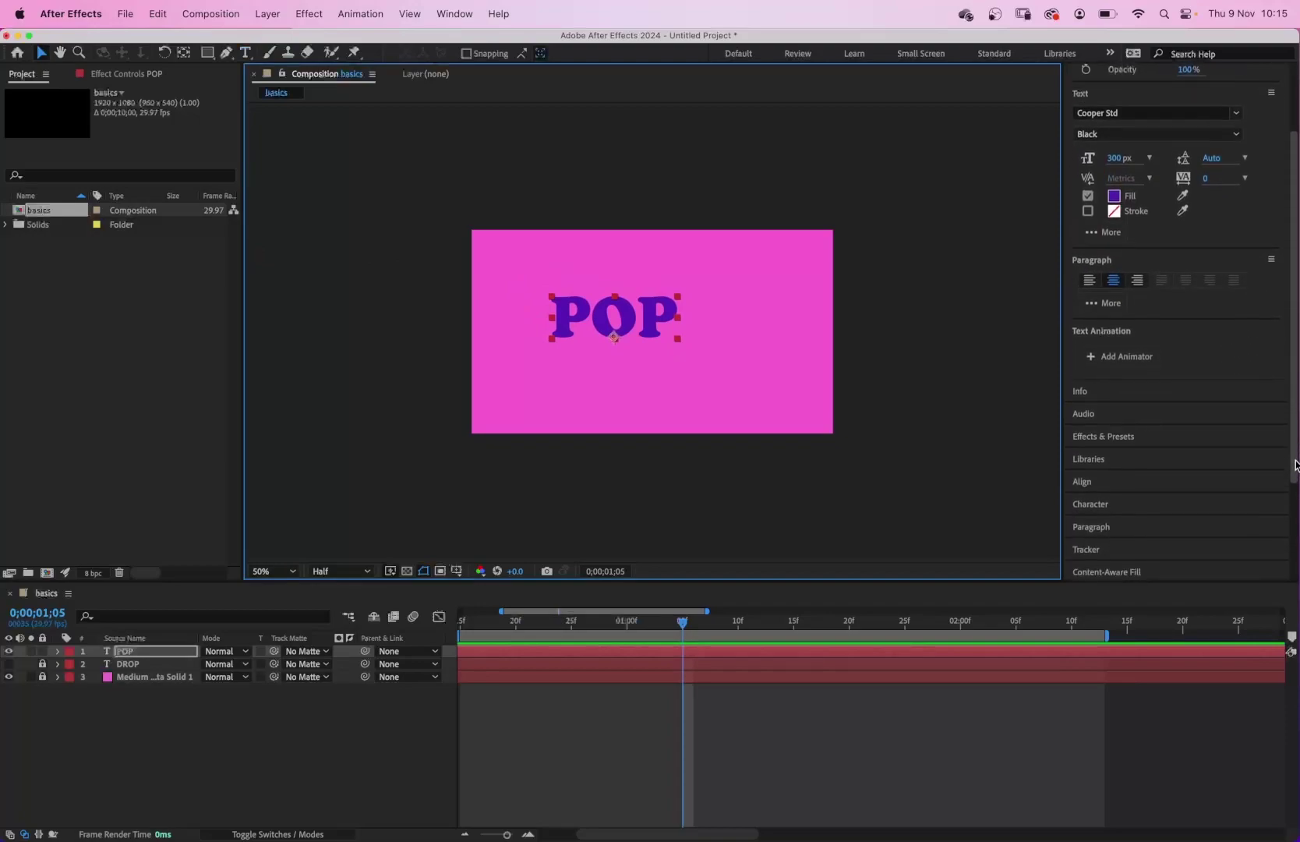
click(1115, 485)
click(1104, 224)
click(1182, 225)
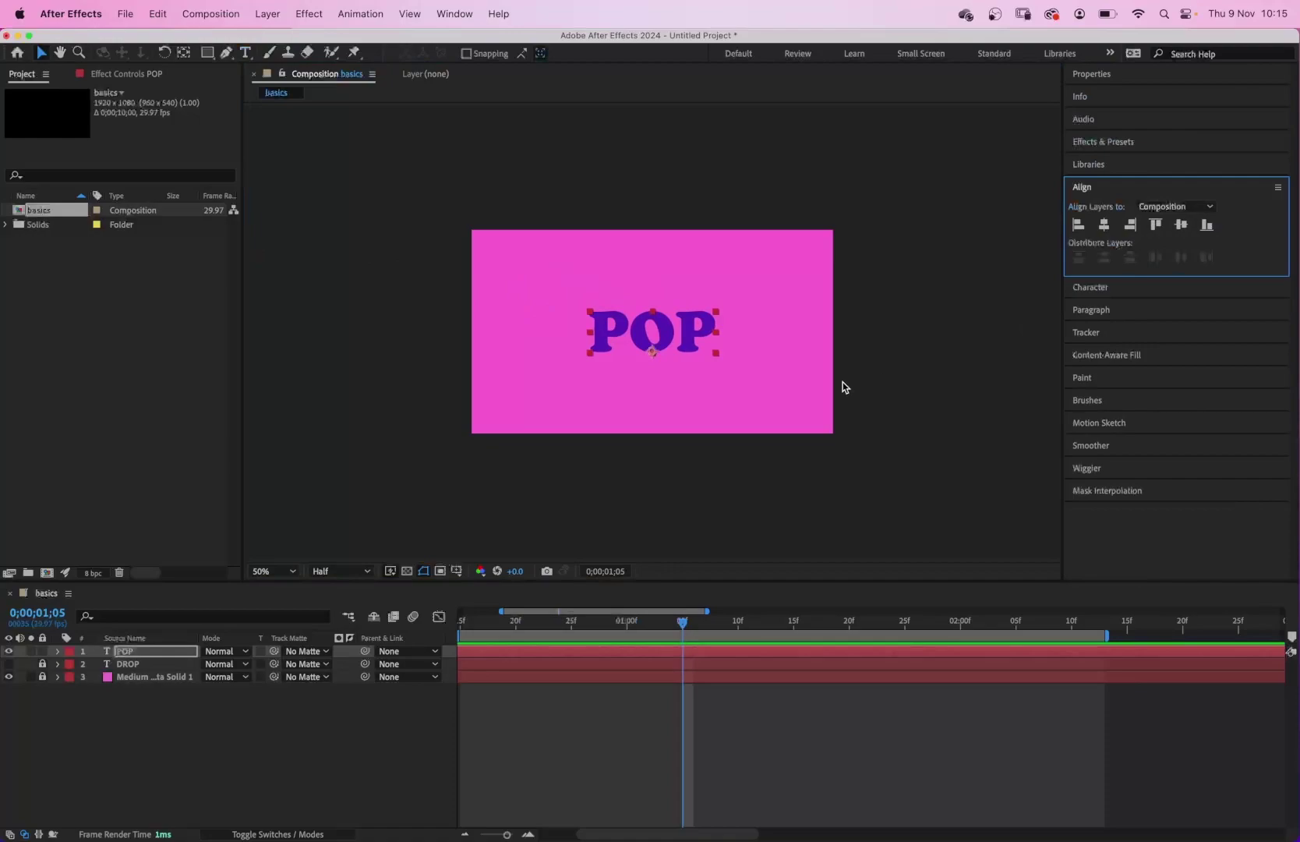
click(876, 381)
Move the POP layer's anchor point to the middle of the letter O with the Pan Behind tool and deselect the layer.
click(706, 331)
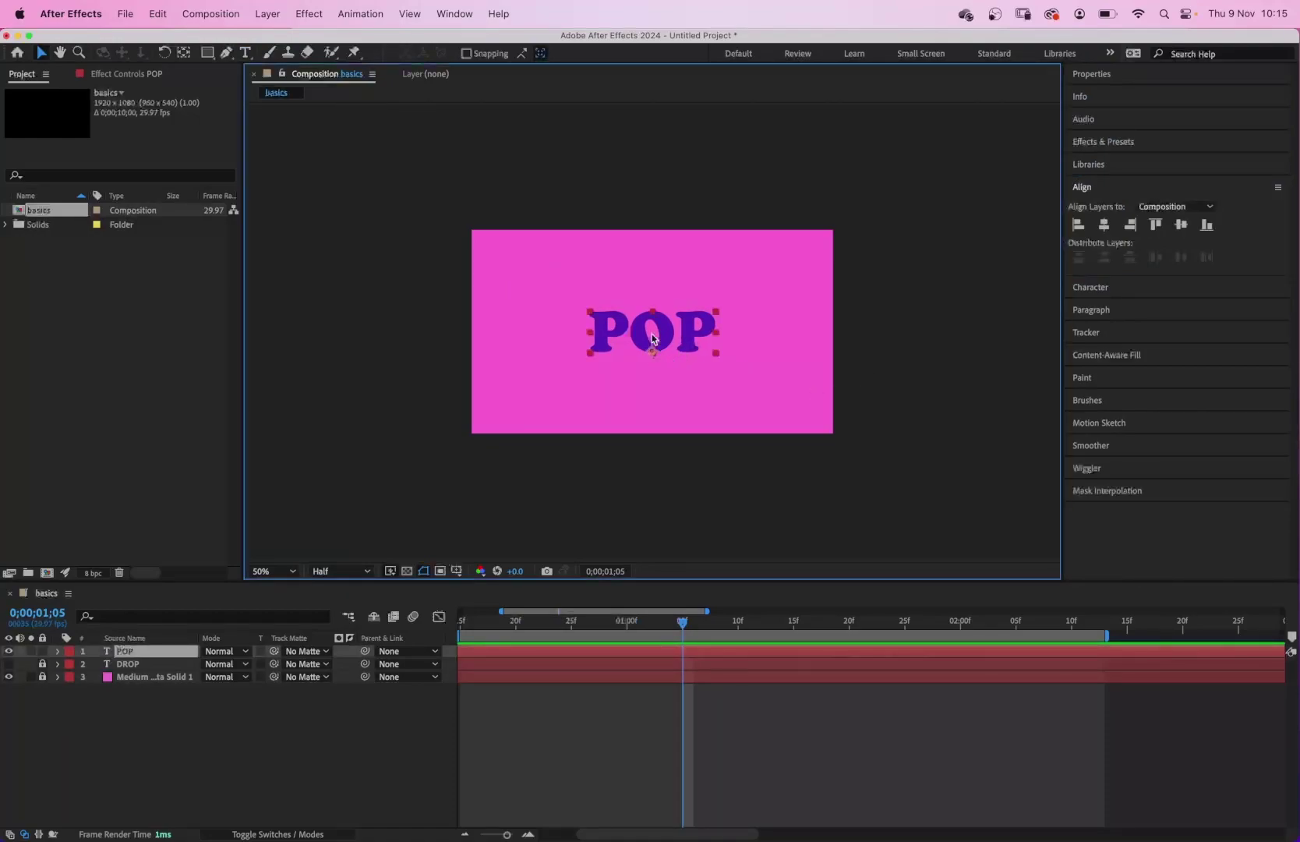
click(185, 52)
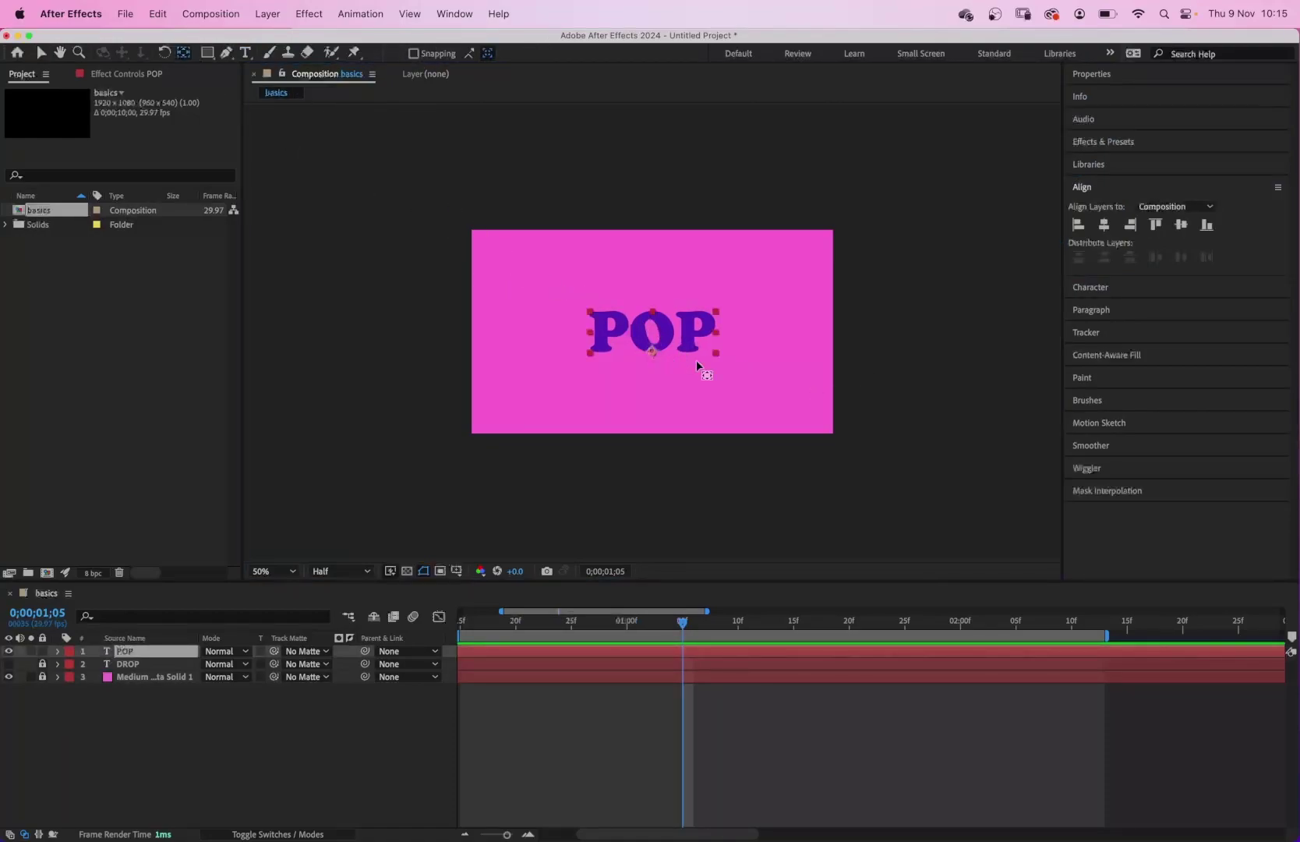
drag(657, 355, 654, 335)
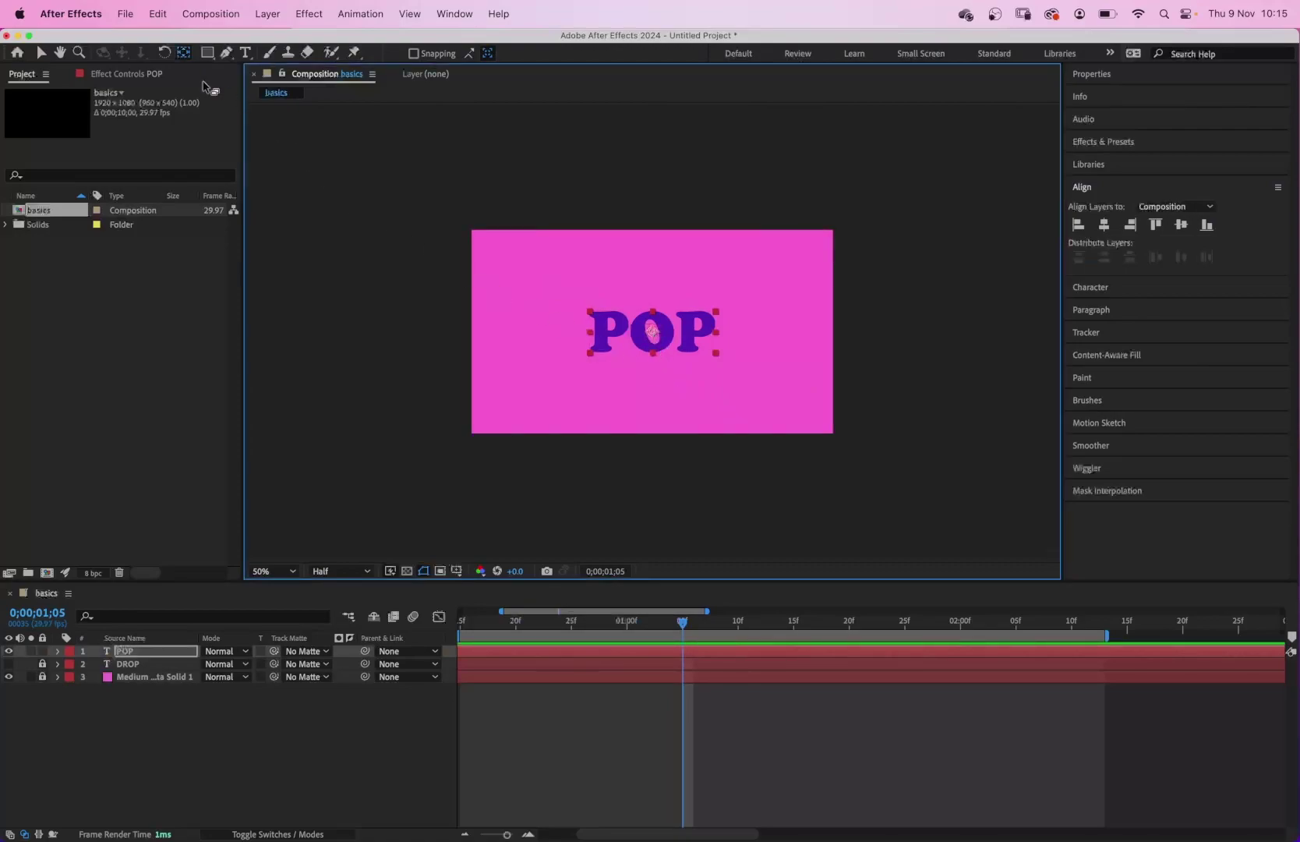
click(41, 52)
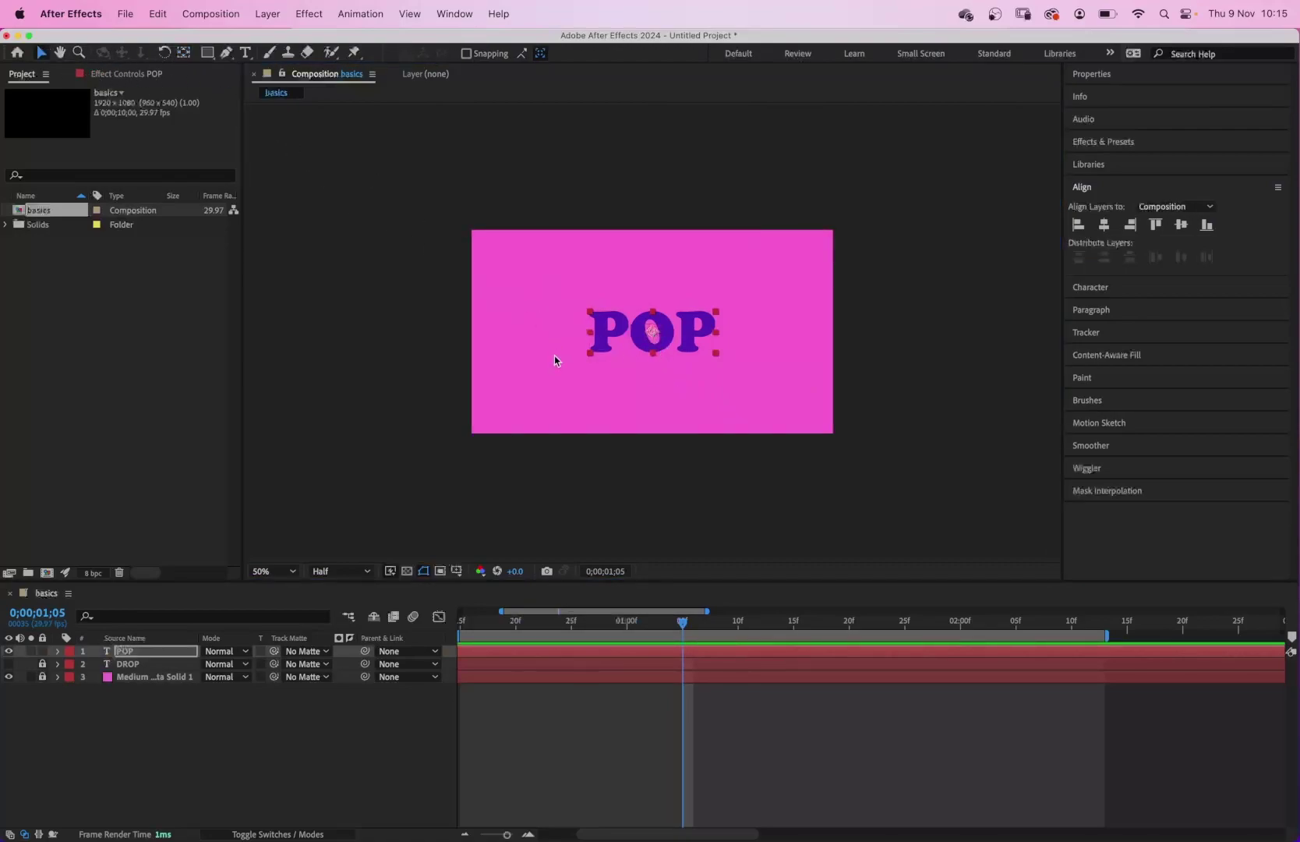
click(531, 371)
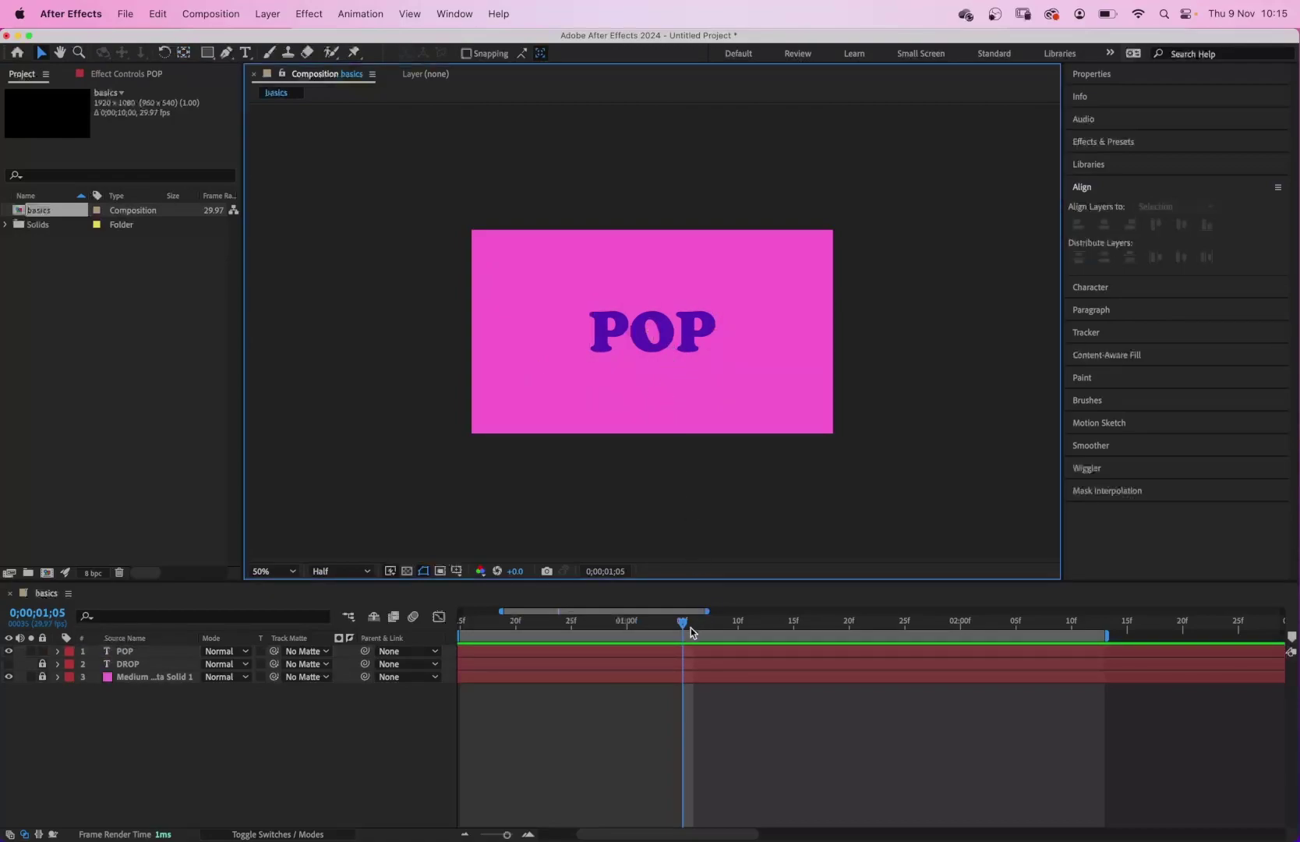
Add a Scale keyframe of 100% to the POP layer at 0;00;01;00.
drag(683, 626, 628, 626)
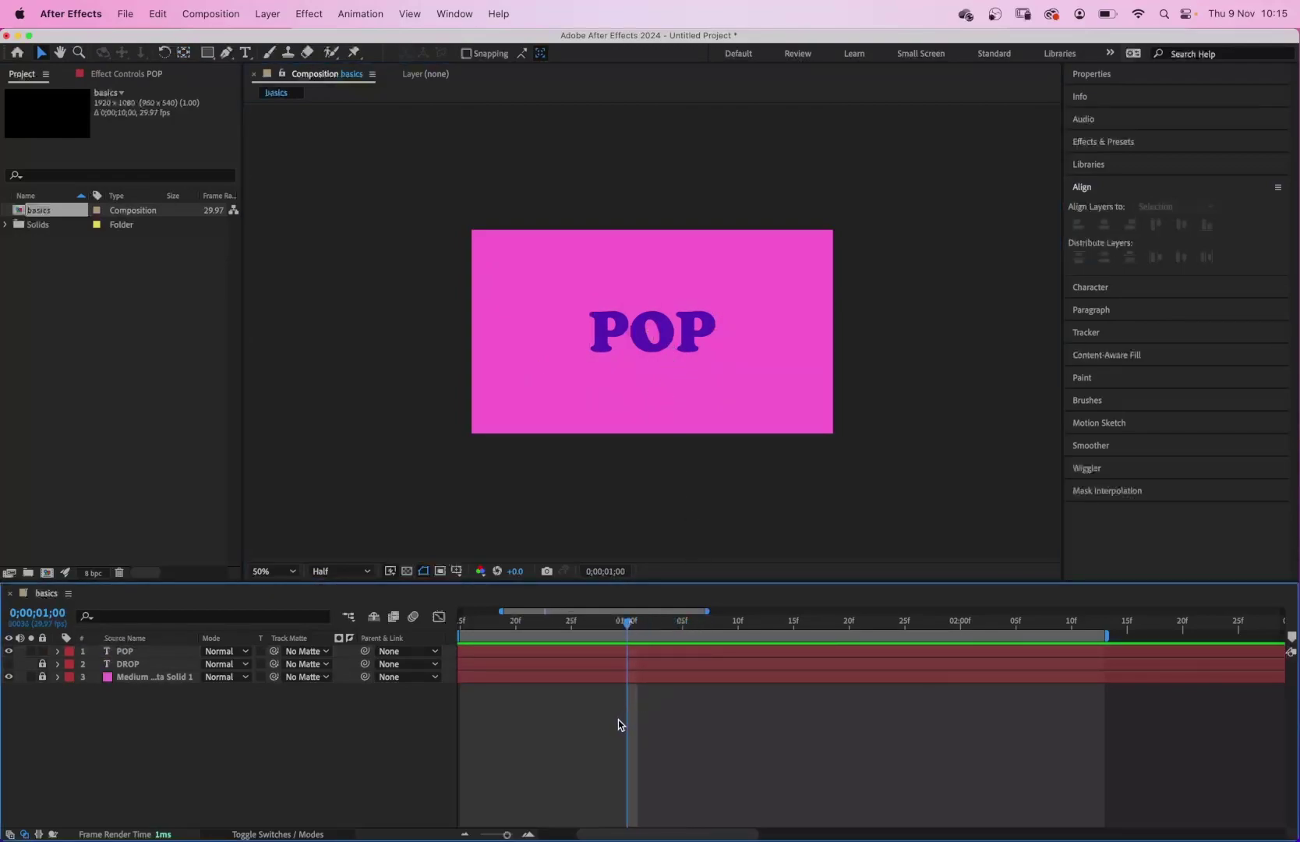
click(127, 652)
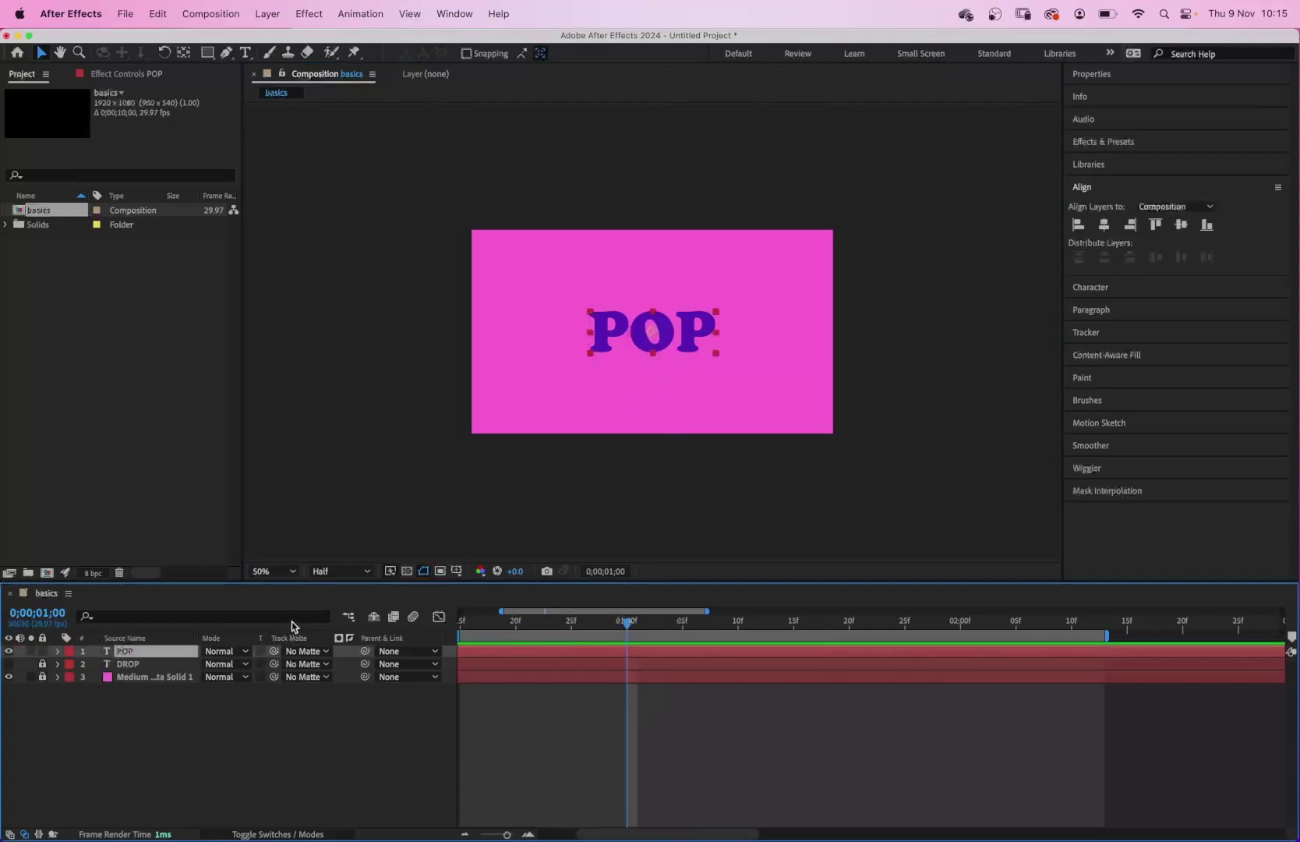
key(s)
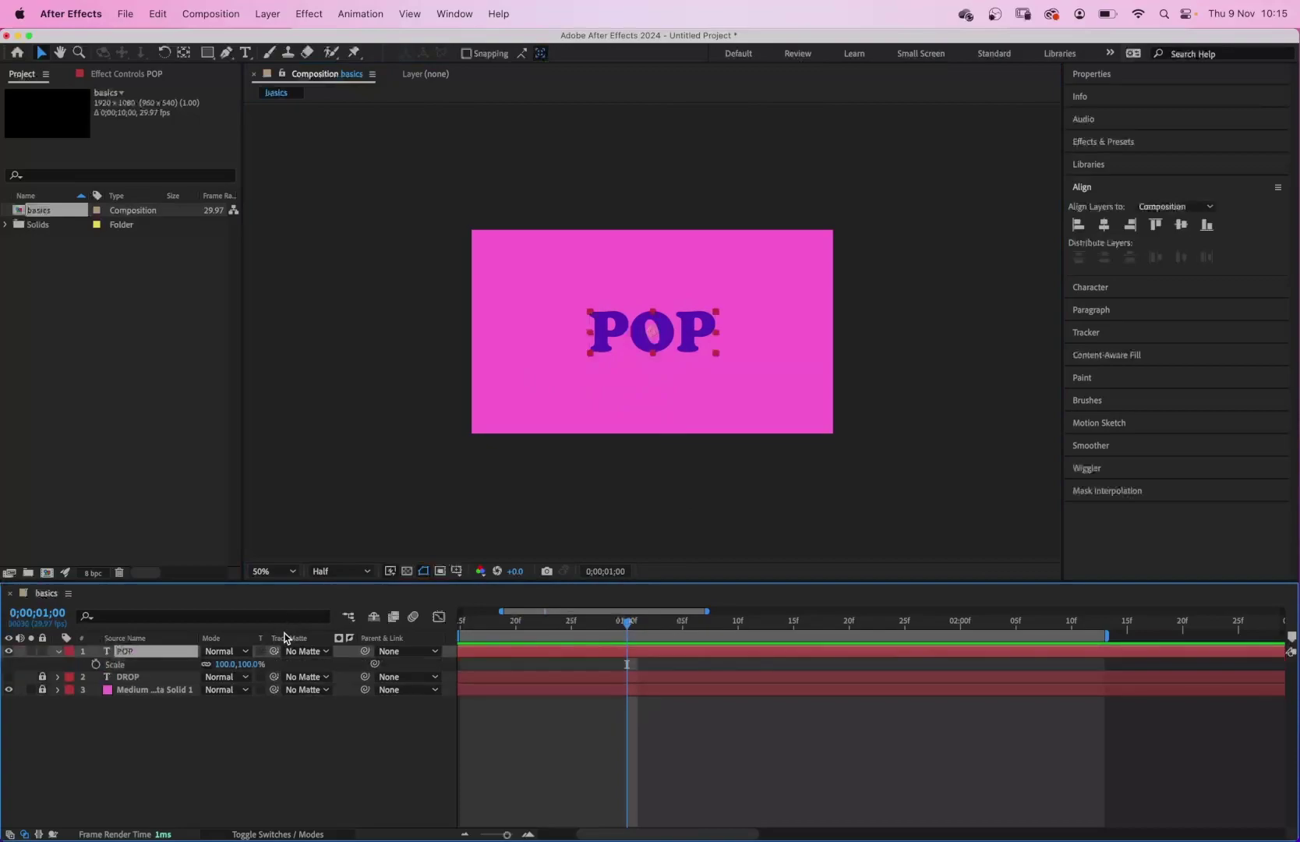
click(96, 665)
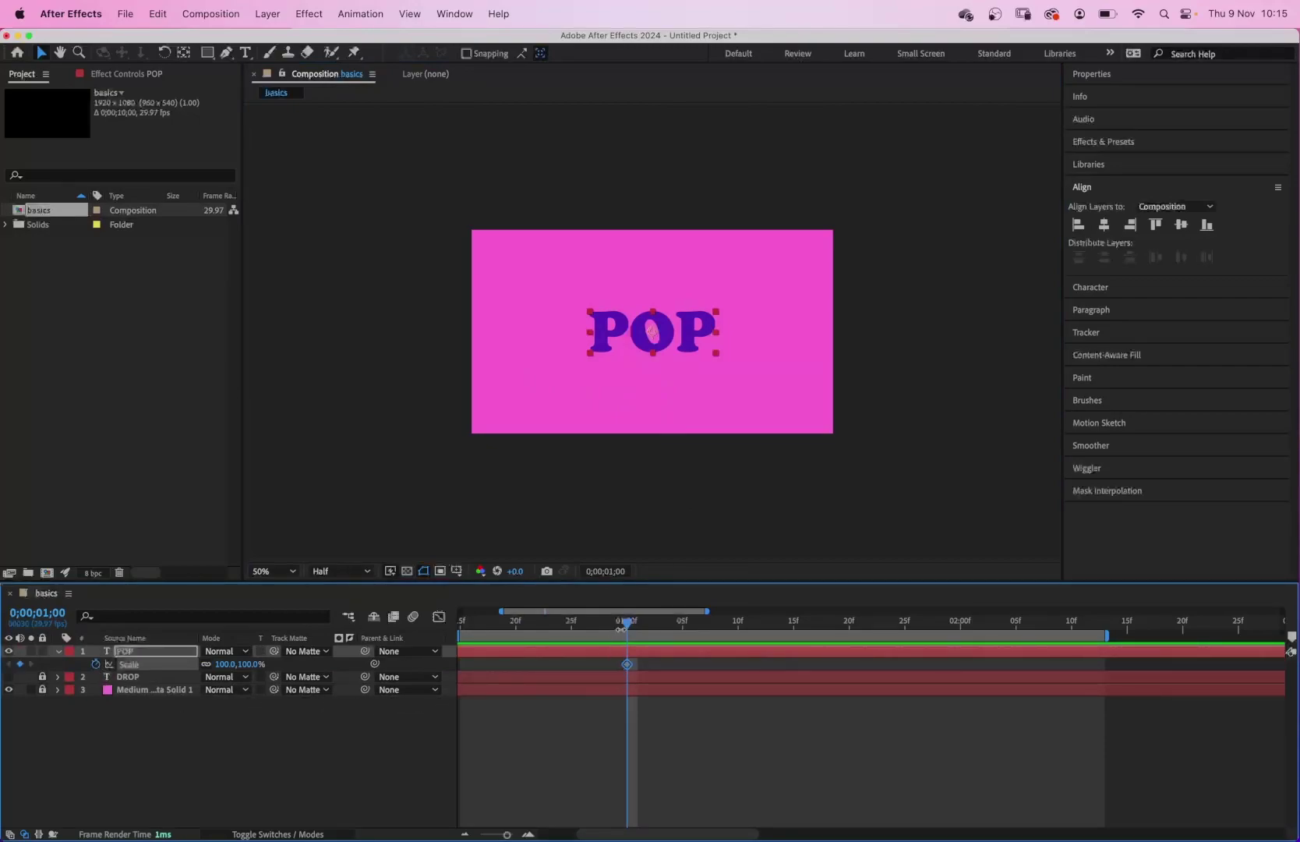
Set the POP layer's Scale to 0% at 0;00;00;25 so the text grows in from nothing.
key(Page_Up)
key(Page_Up)
key(Page_Up)
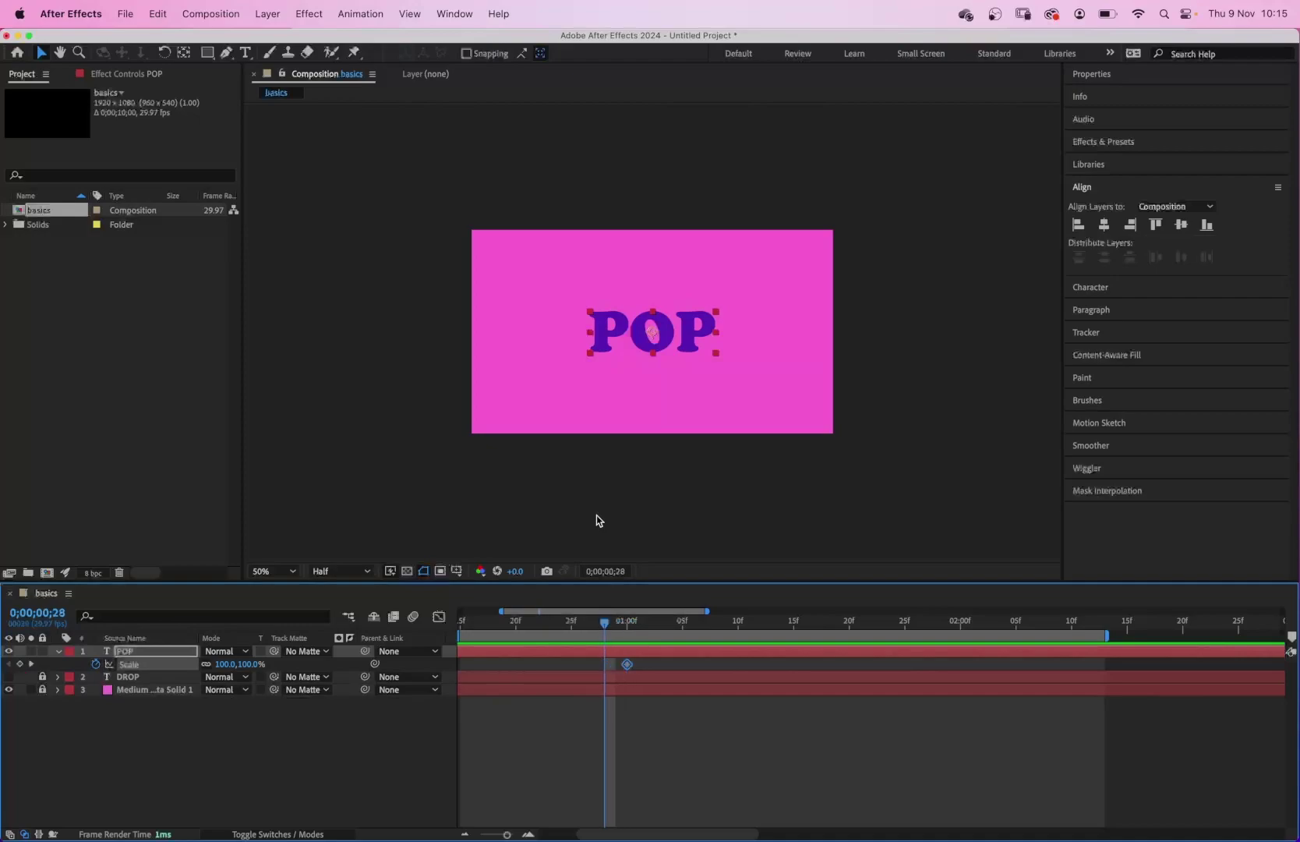
key(Page_Up)
key(Page_Up)
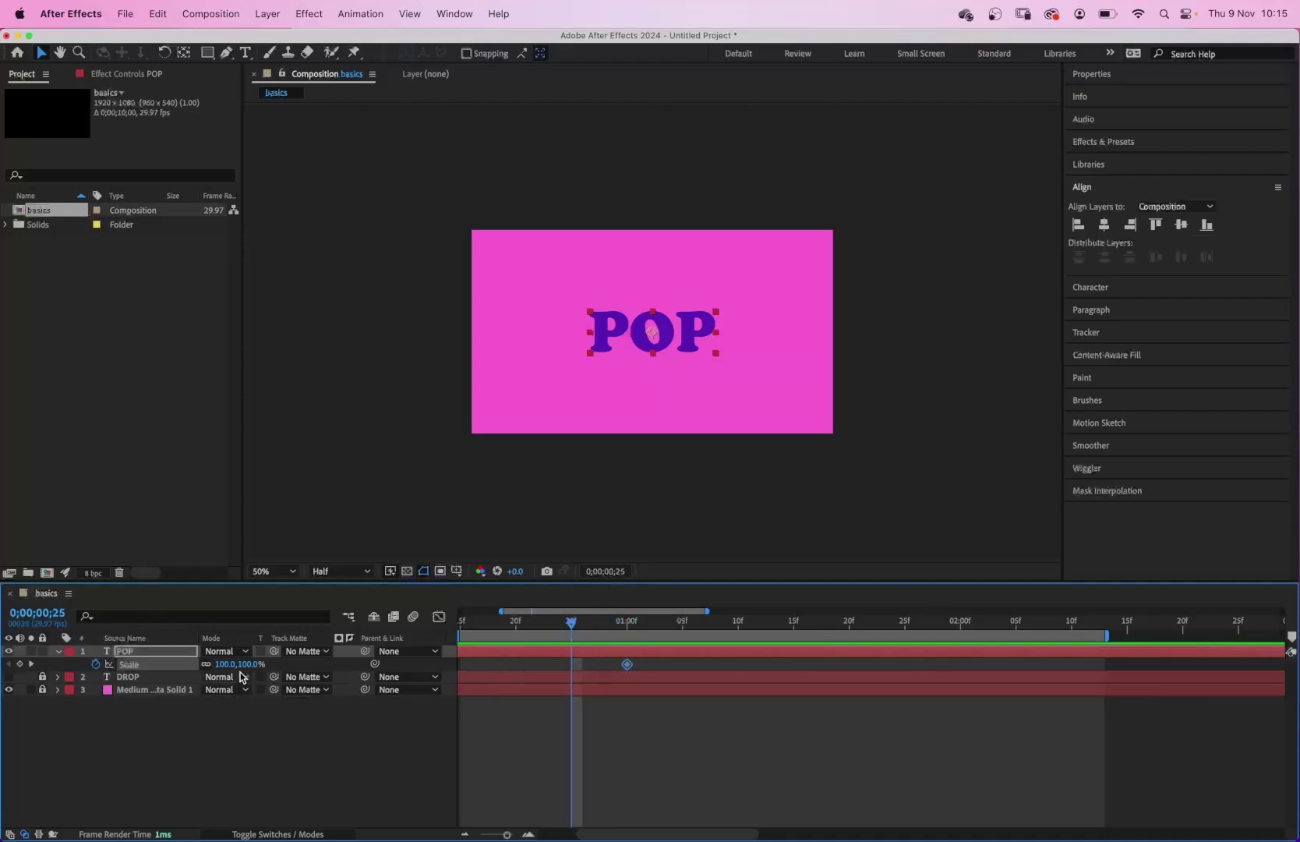
drag(226, 665, 151, 664)
click(221, 665)
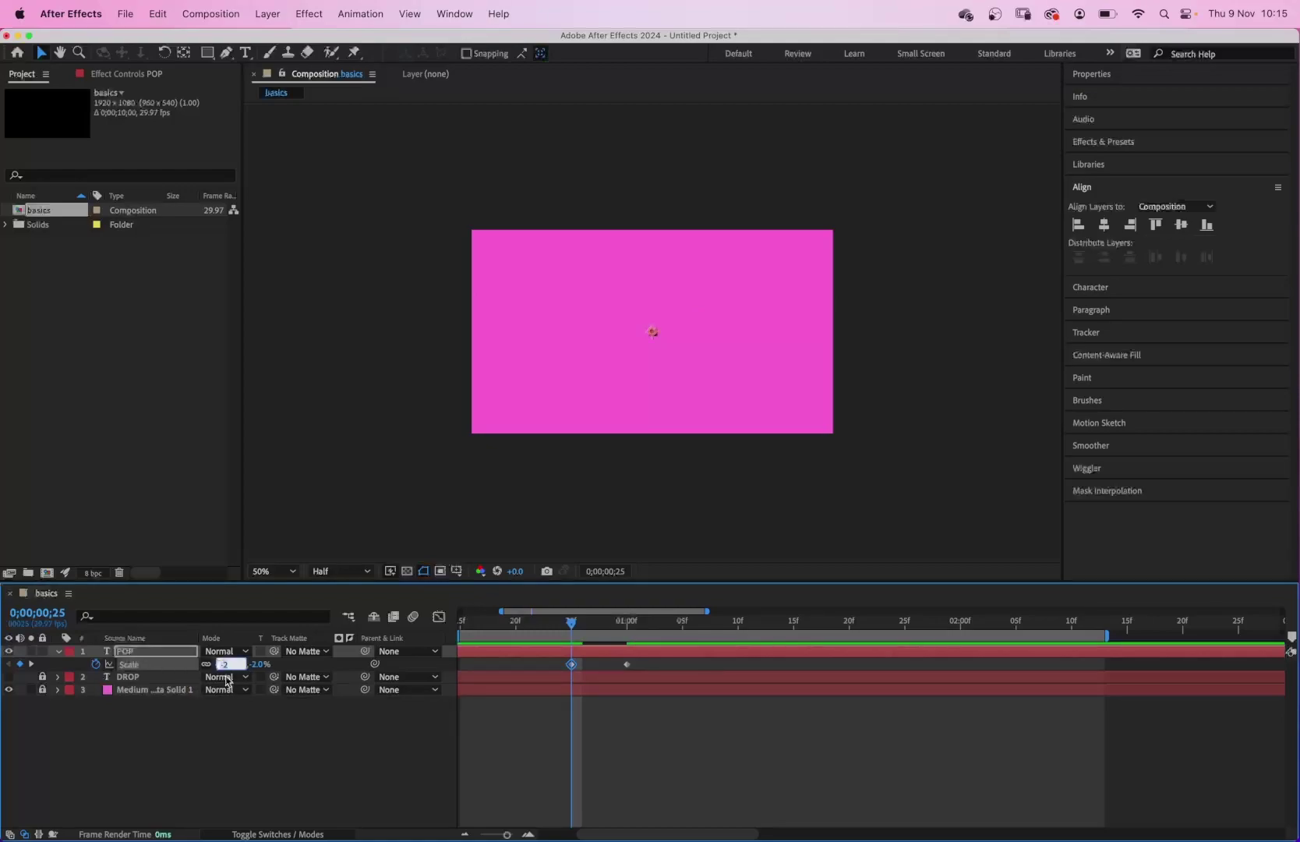
text(0)
key(Return)
Add an overshoot by setting the POP layer's Scale to 120% at 0;00;01;02.
drag(573, 630, 647, 630)
key(space)
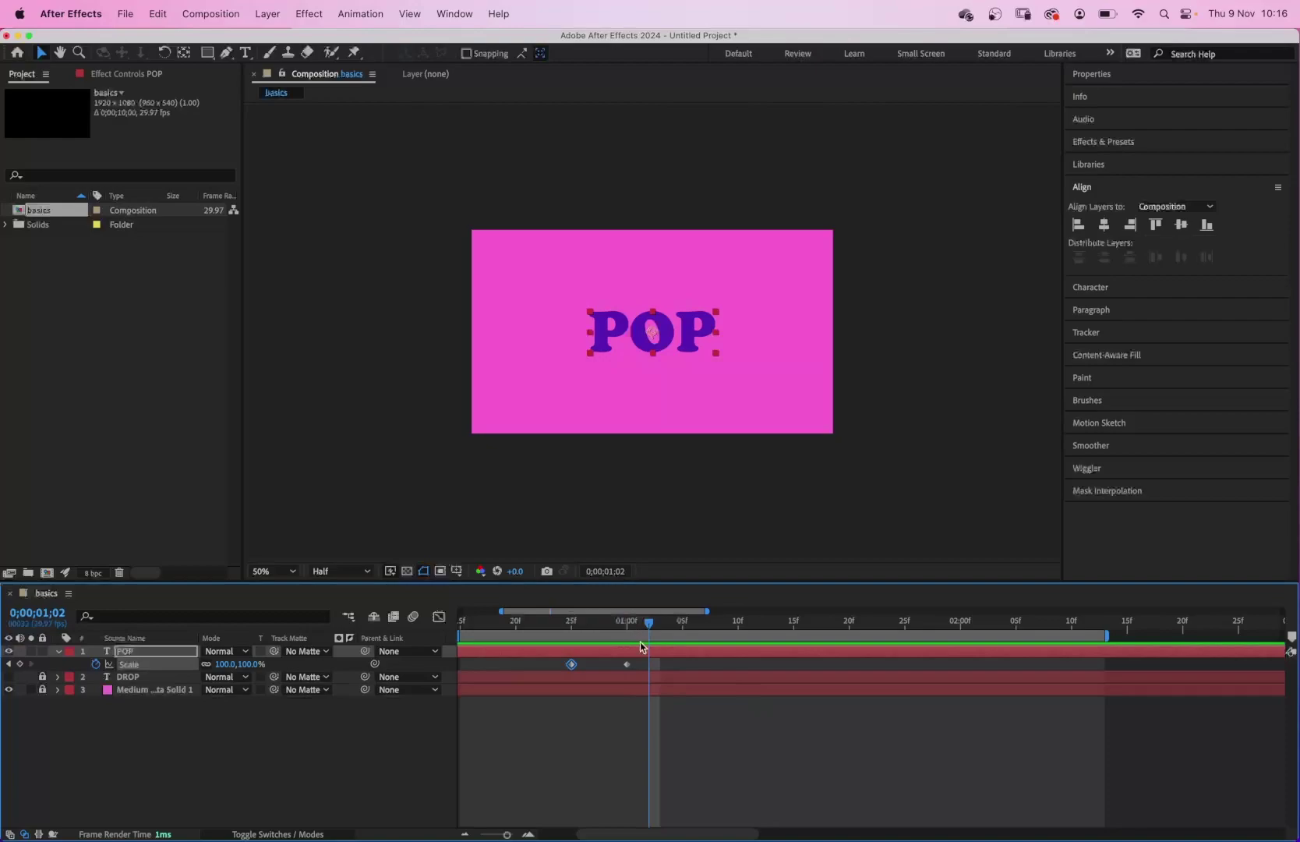
click(223, 664)
key(Return)
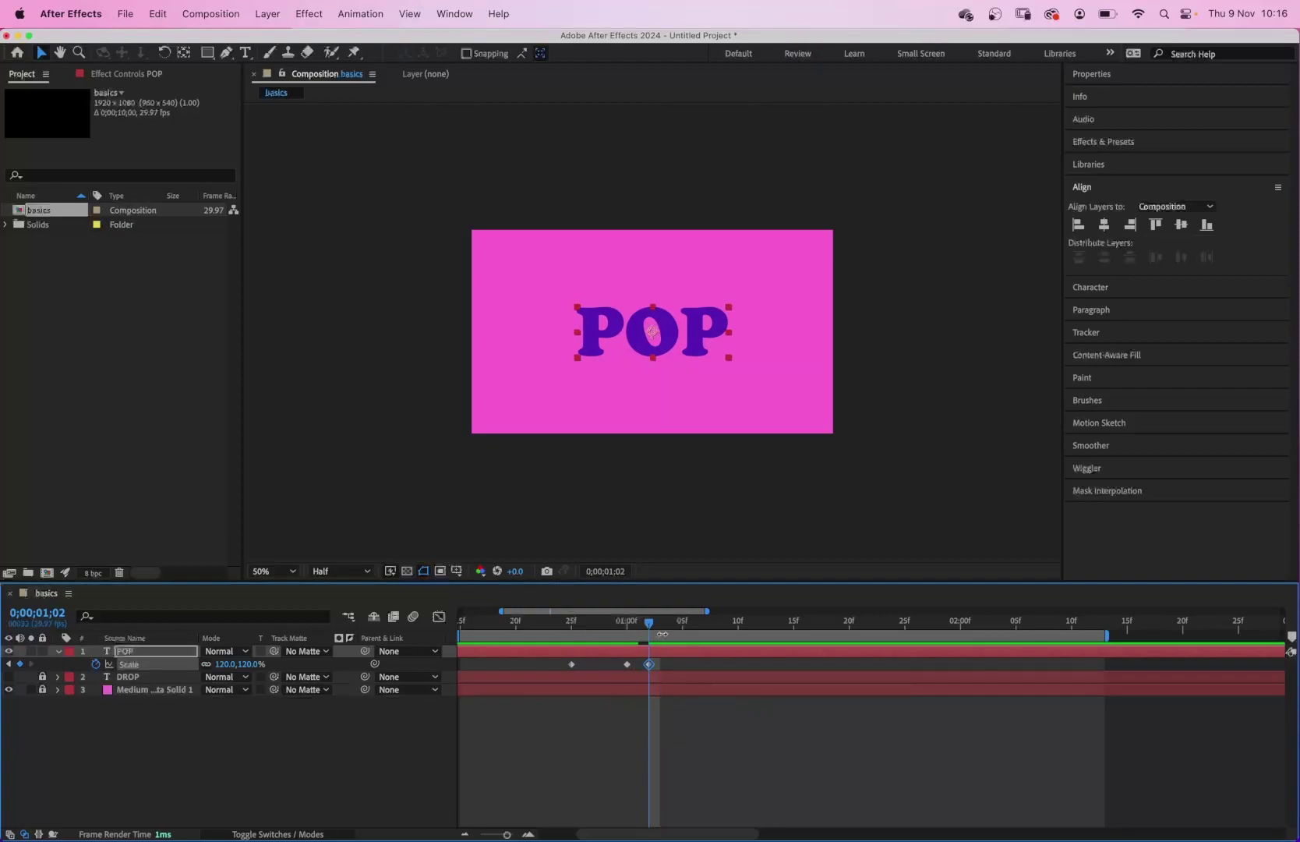
Copy the 100% Scale keyframe from 0;00;01;00 to 0;00;01;04 and remove the original keyframe.
drag(651, 626, 672, 625)
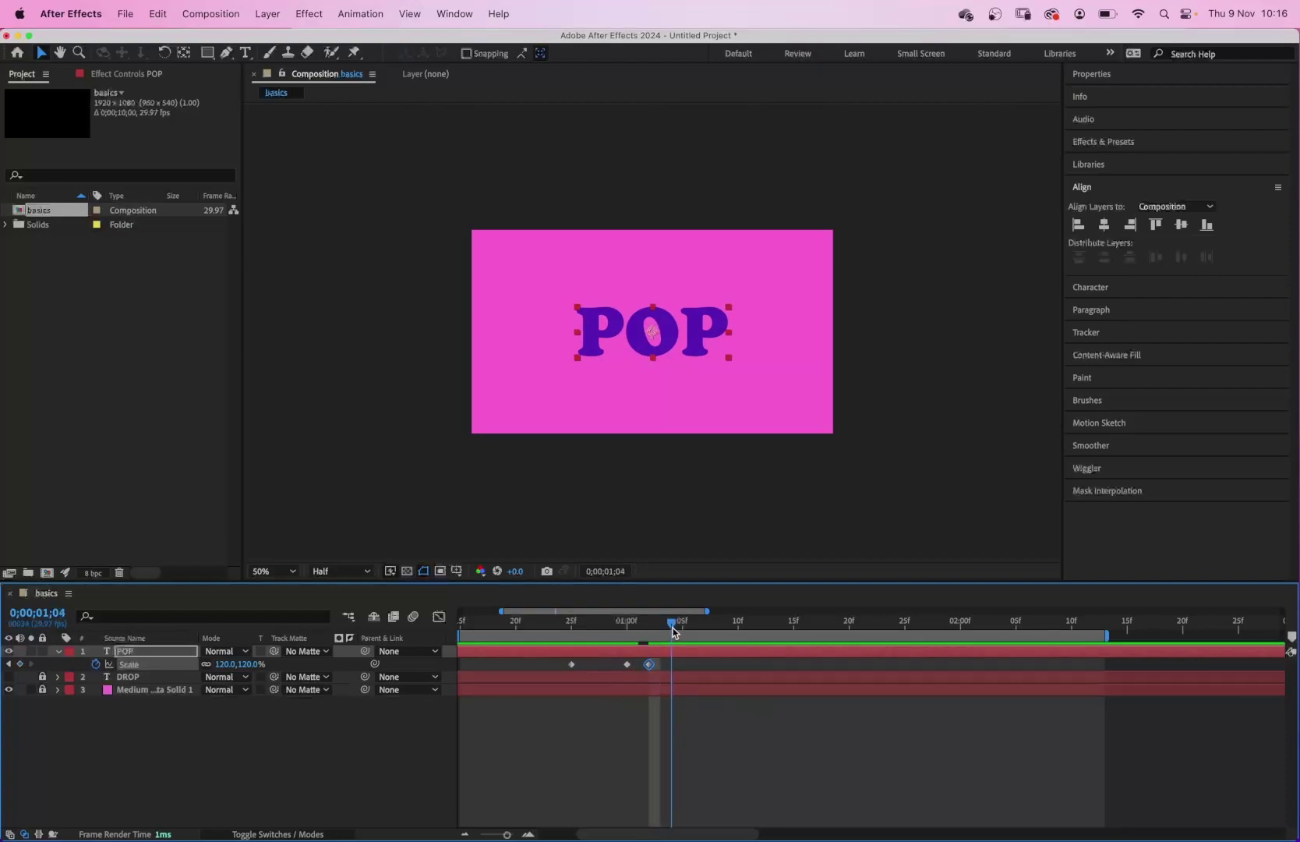
click(627, 665)
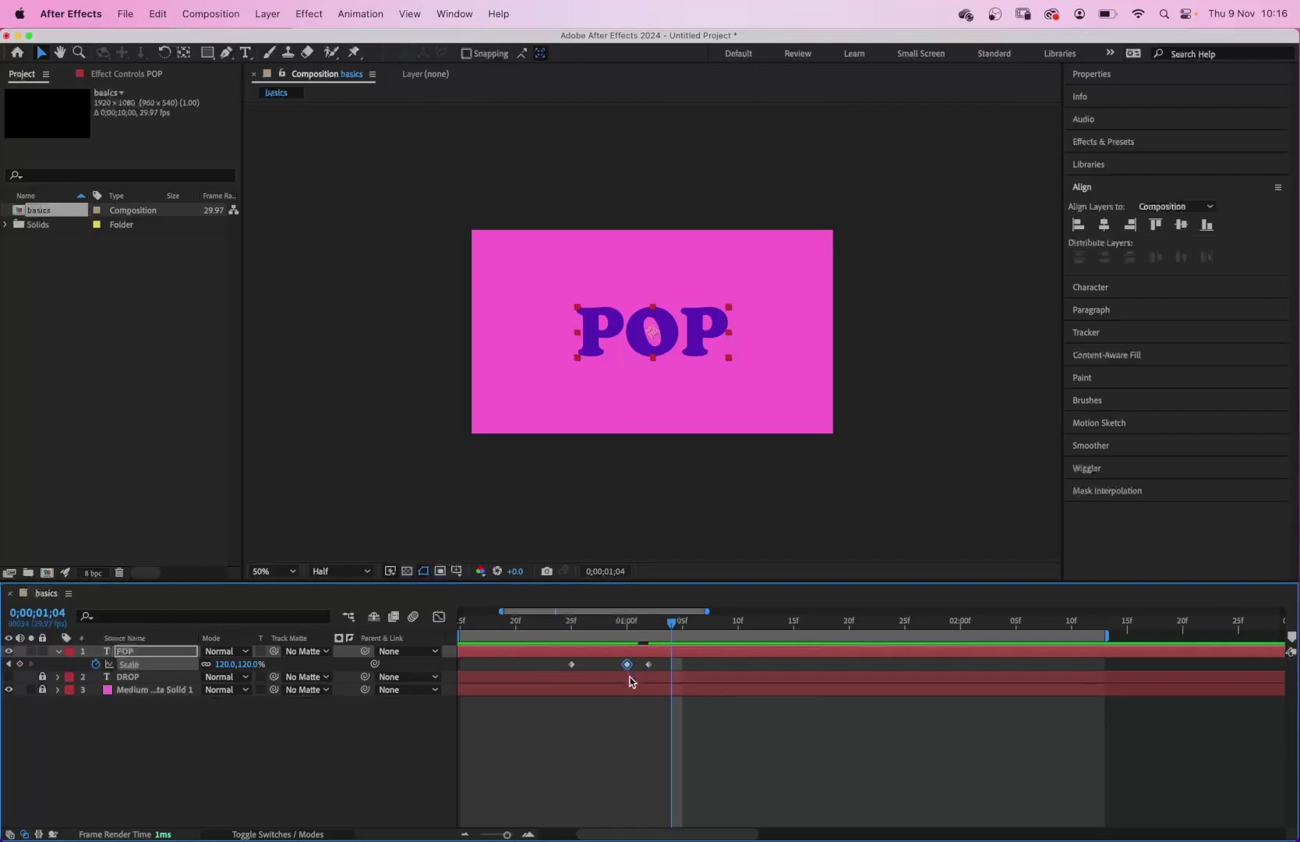
key(super+c)
key(super+v)
drag(668, 620, 621, 622)
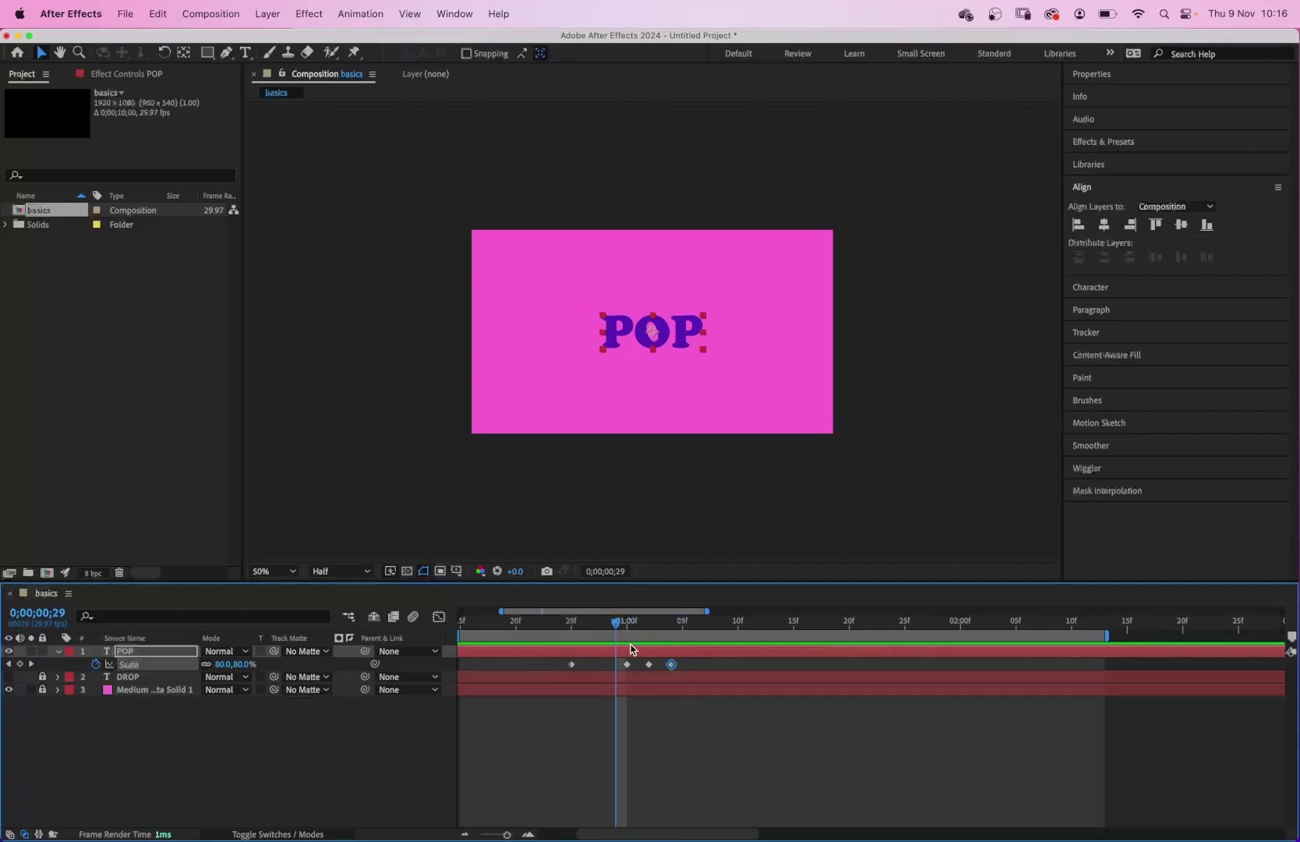
drag(671, 665, 570, 631)
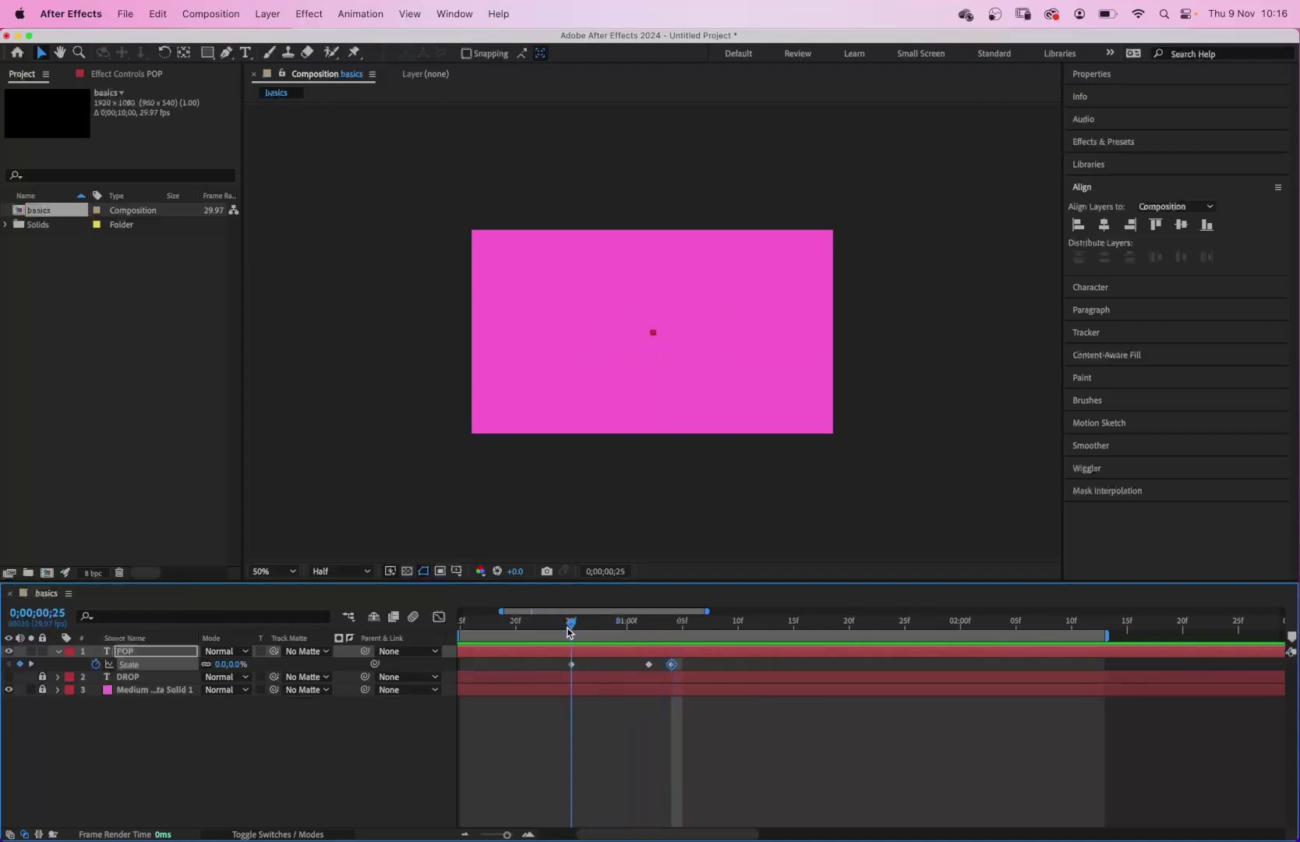
Play back the POP scale animation repeatedly from around 0;00;00;25 to check the overshoot.
key(space)
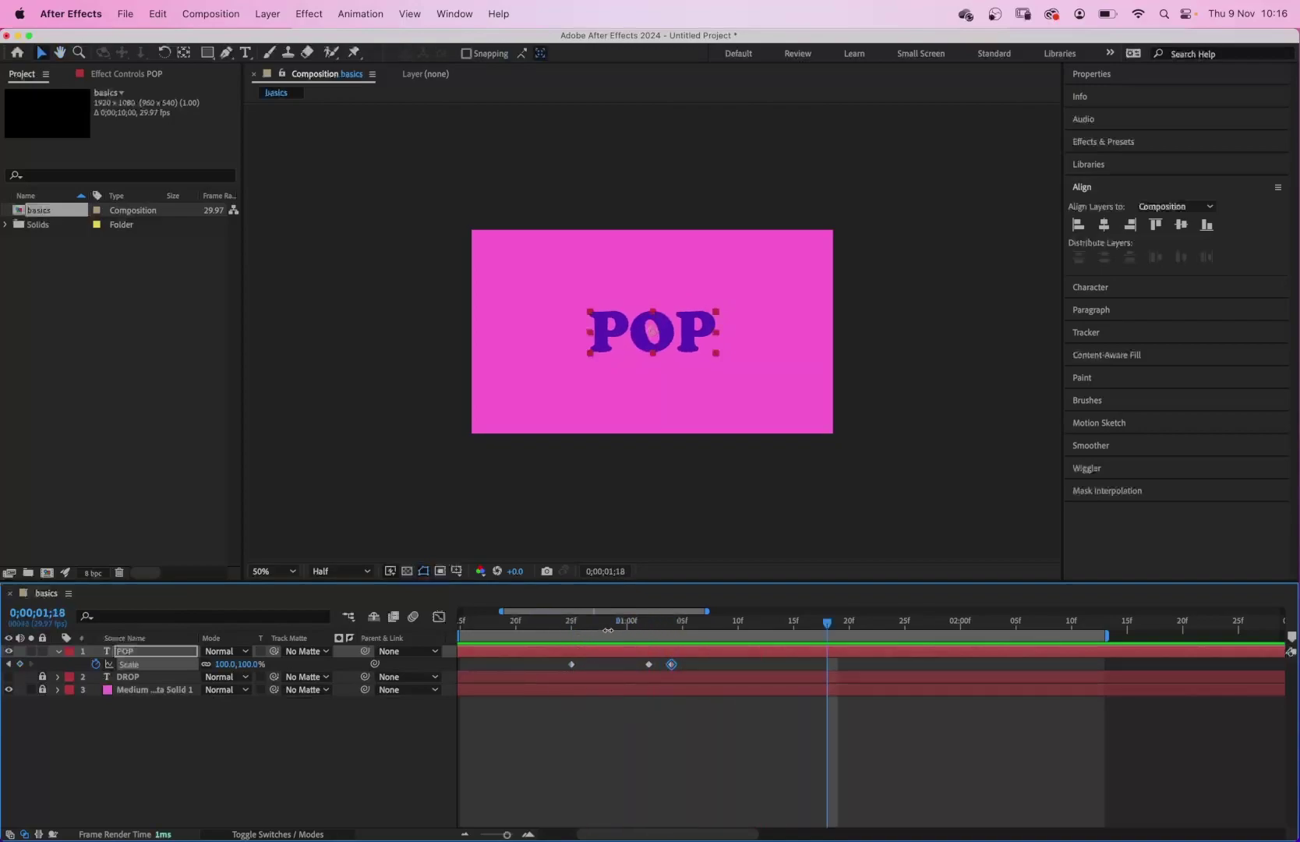
key(space)
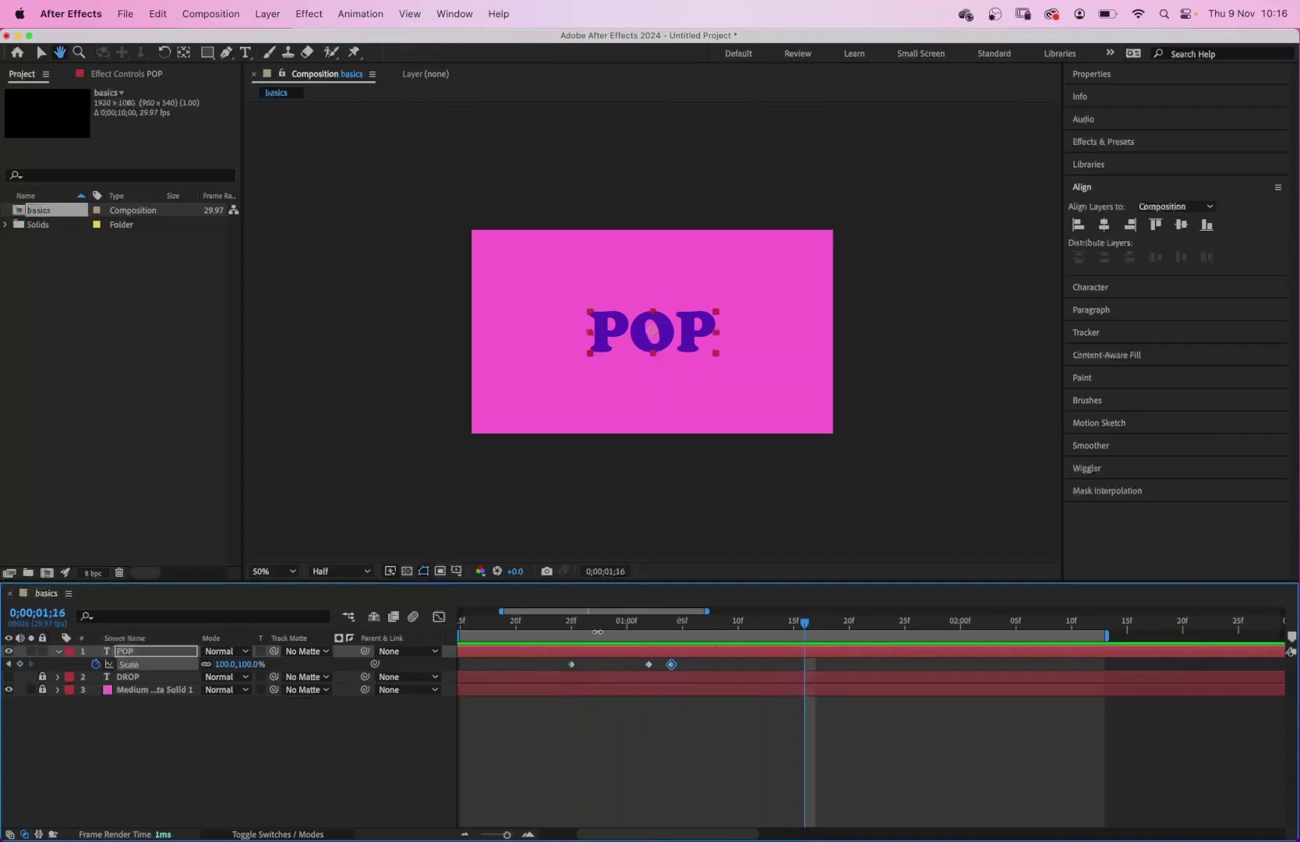
click(583, 627)
key(space)
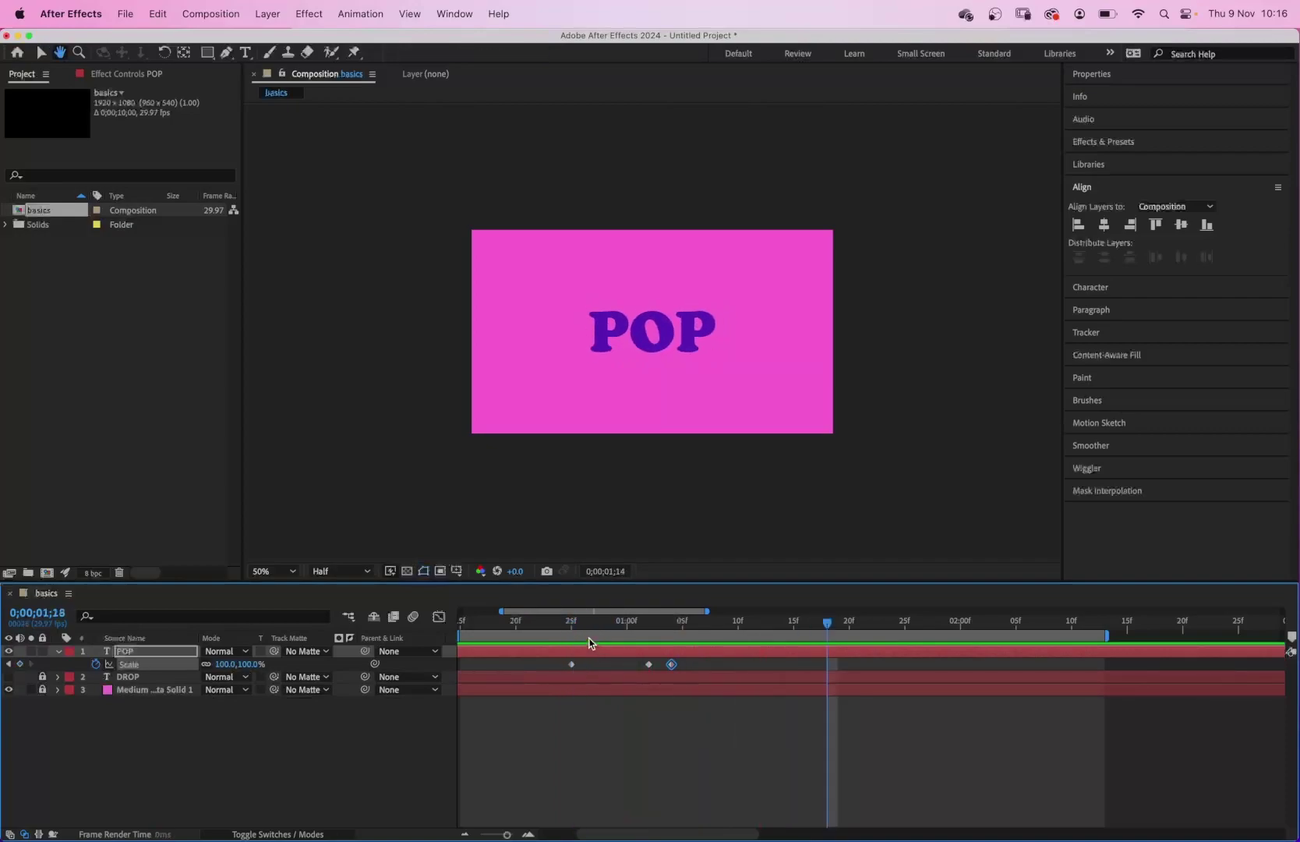
click(578, 624)
key(space)
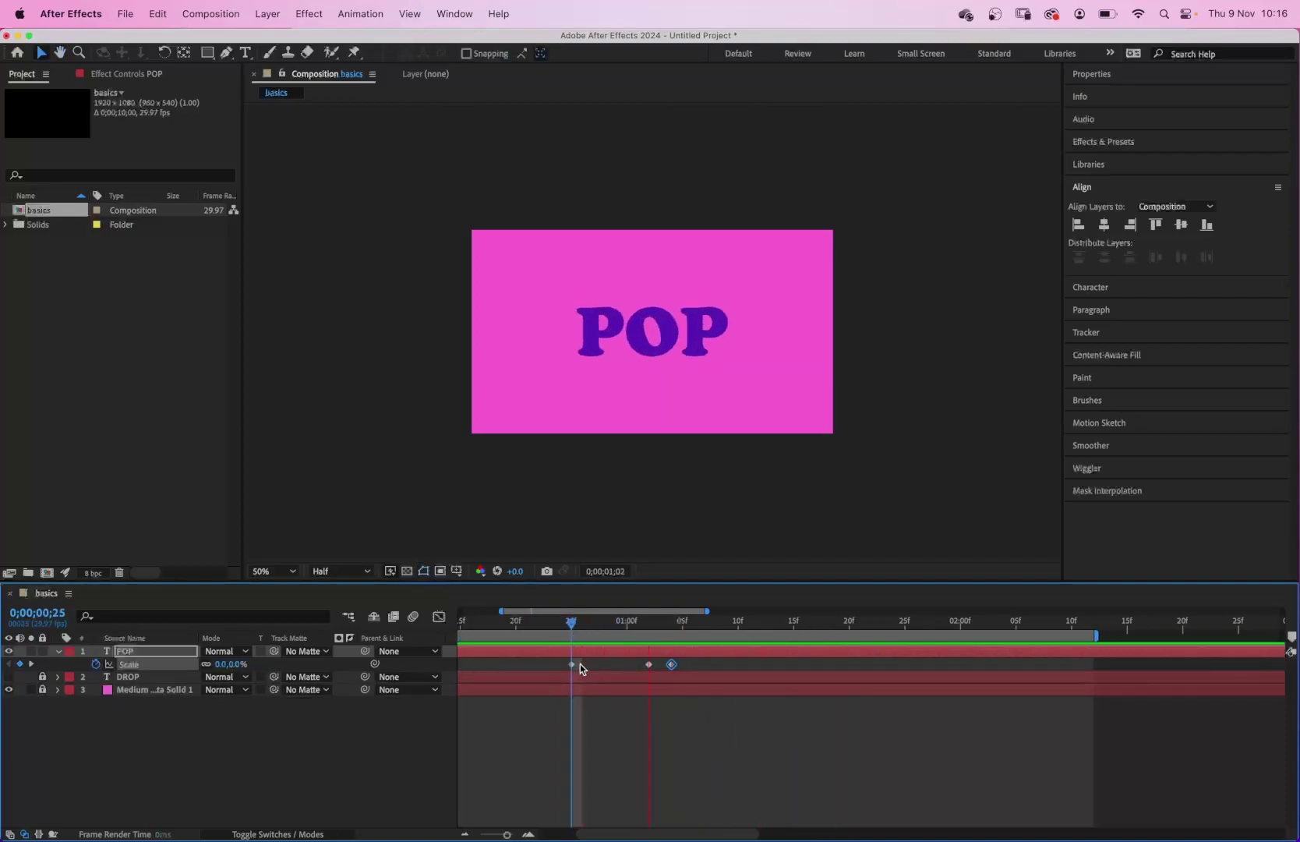
Increase the POP layer's overshoot keyframe at 0;00;01;02 to 140% Scale.
click(671, 625)
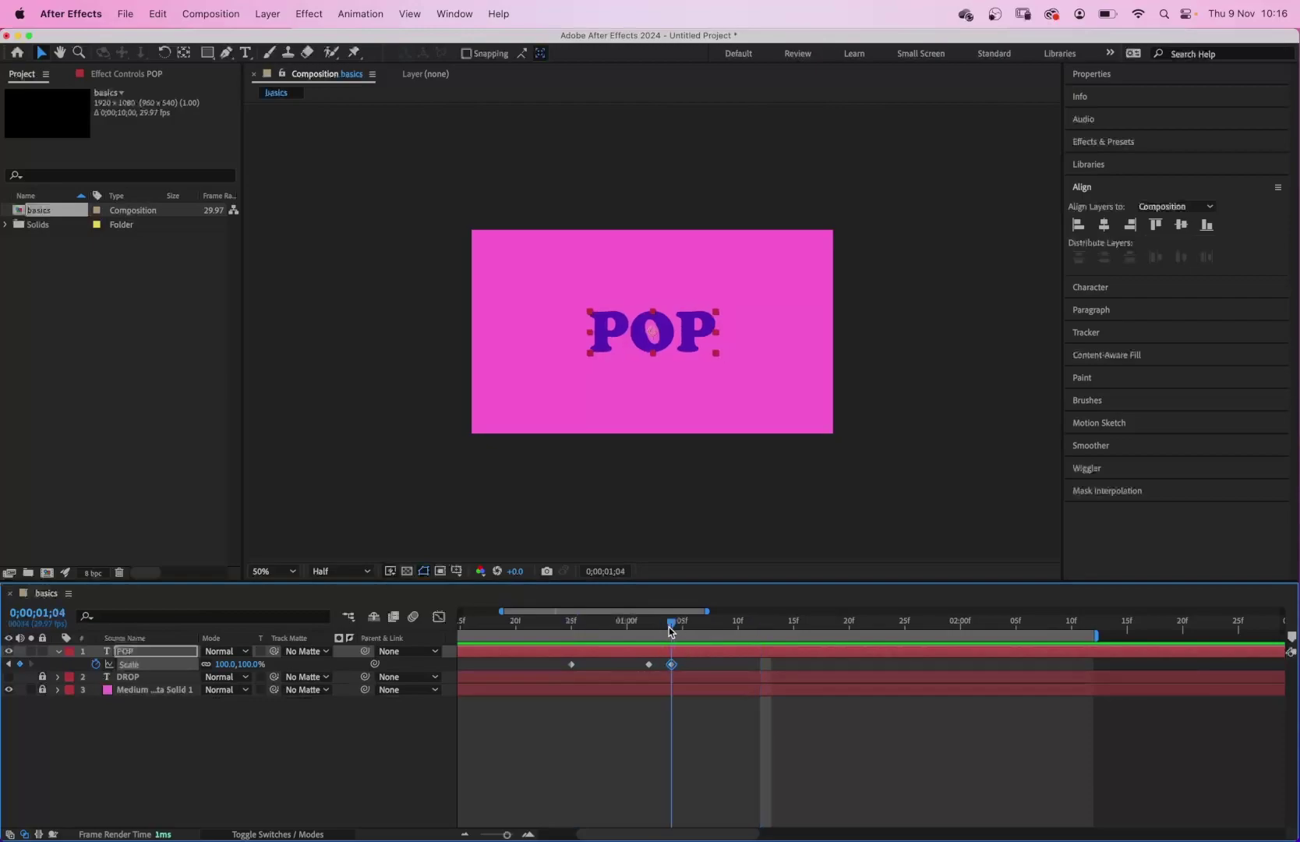
click(649, 664)
click(652, 626)
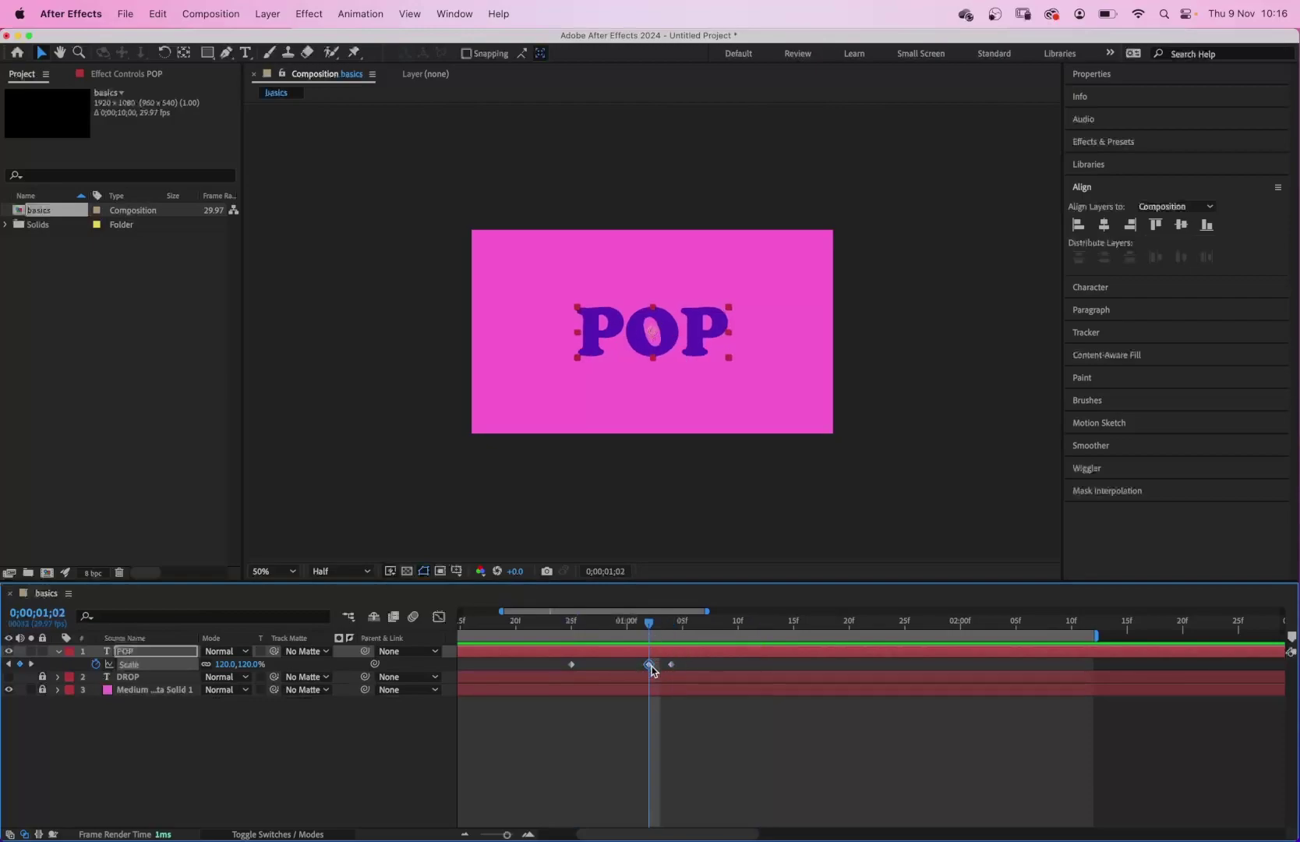
click(226, 664)
text(140)
key(Return)
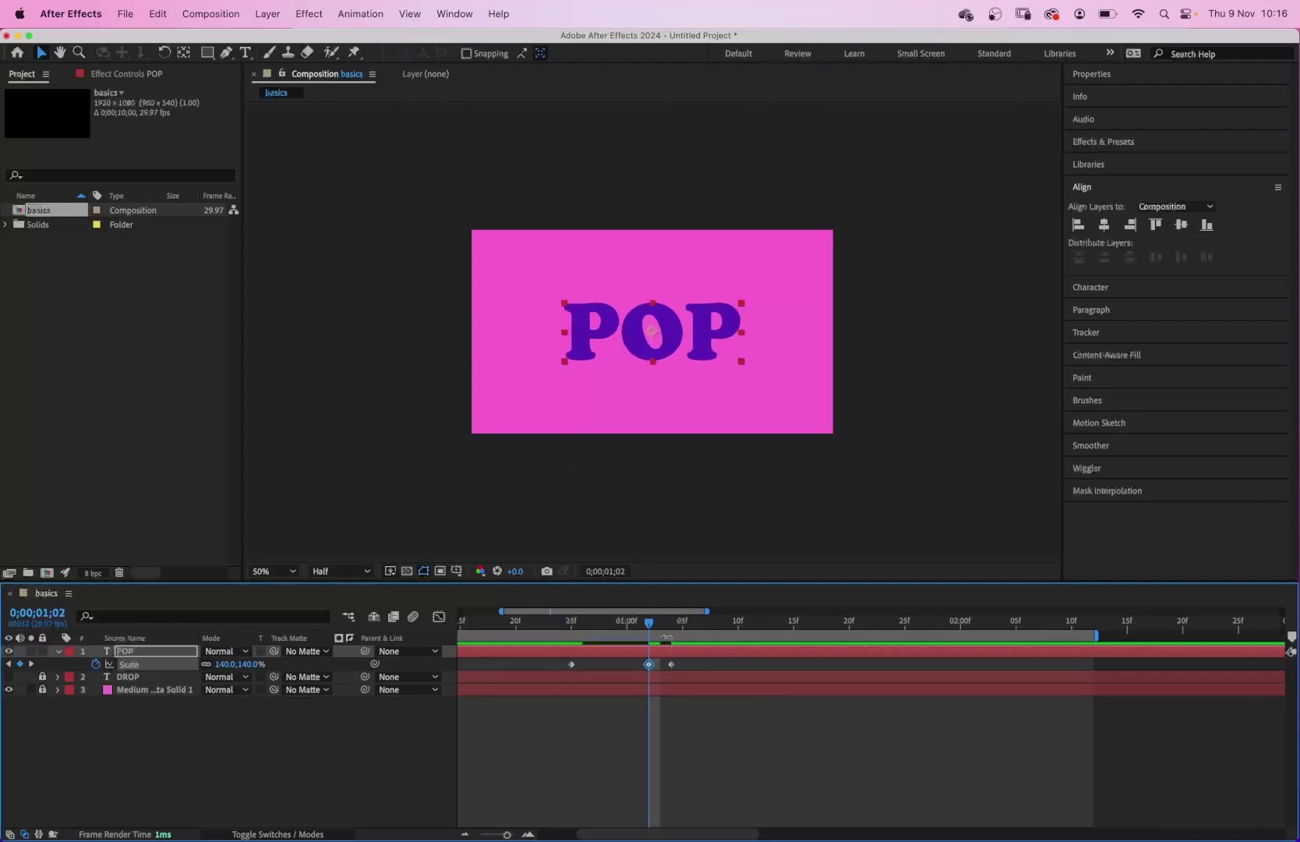
Preview the POP overshoot and raise the layer's Scale keyframe at 0;00;01;02 to 160%.
drag(652, 627, 571, 624)
key(space)
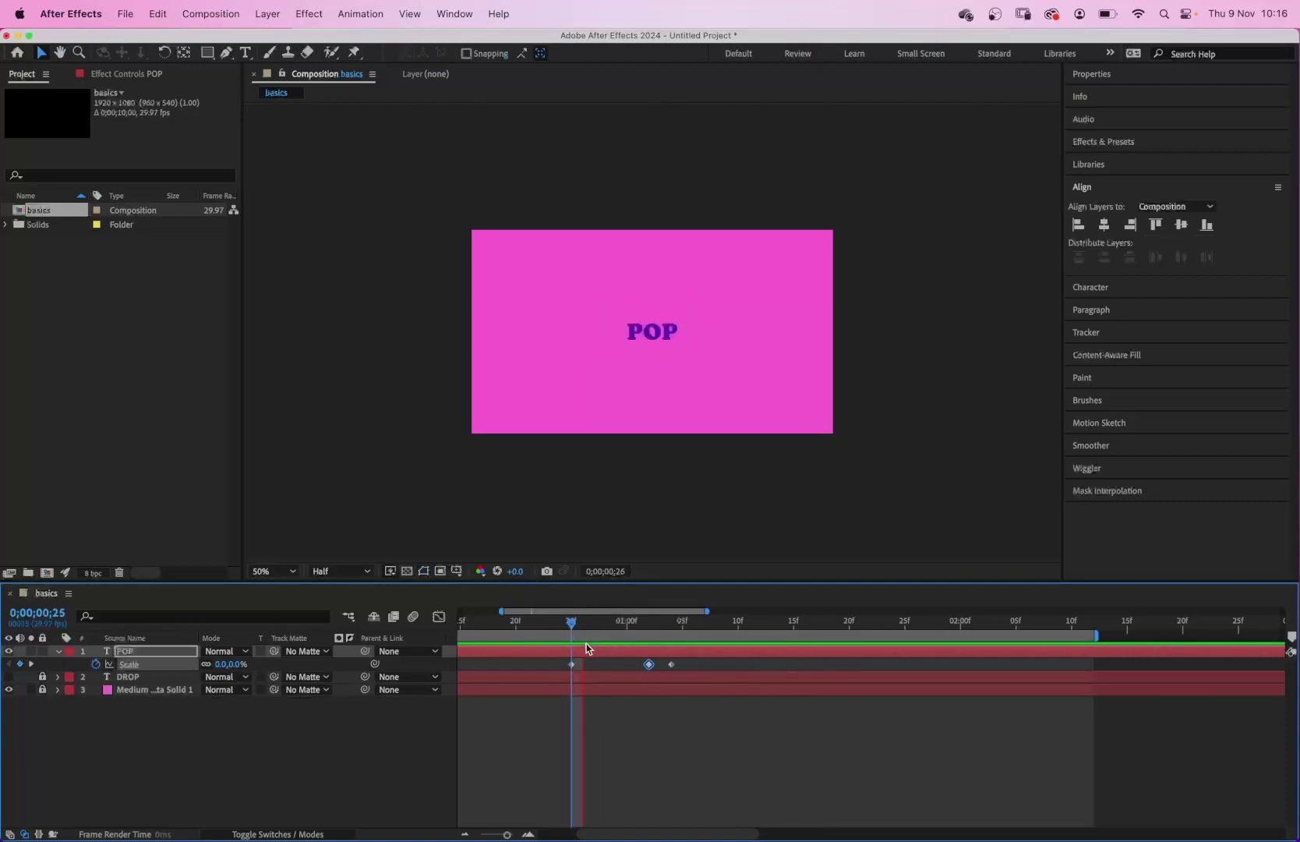
click(649, 624)
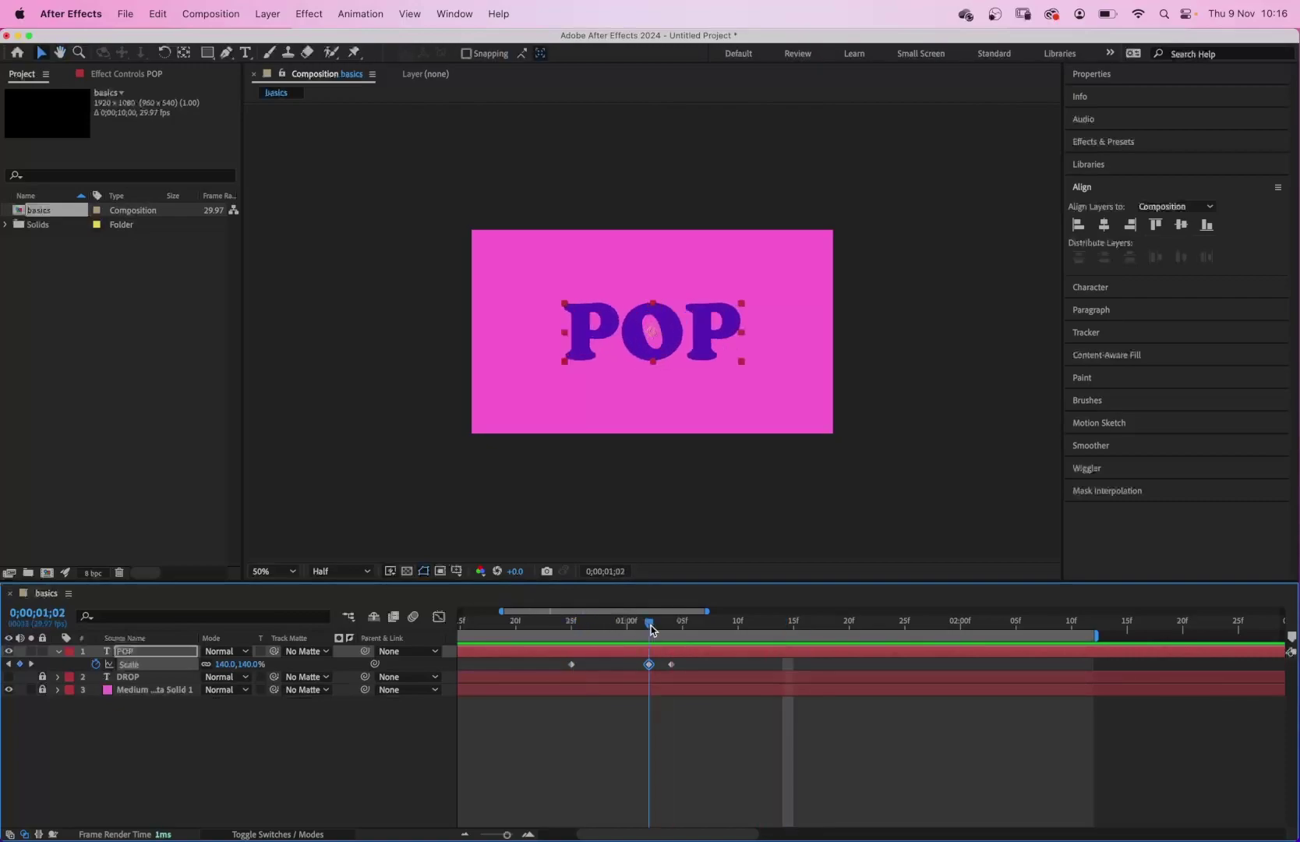
click(225, 664)
text(16)
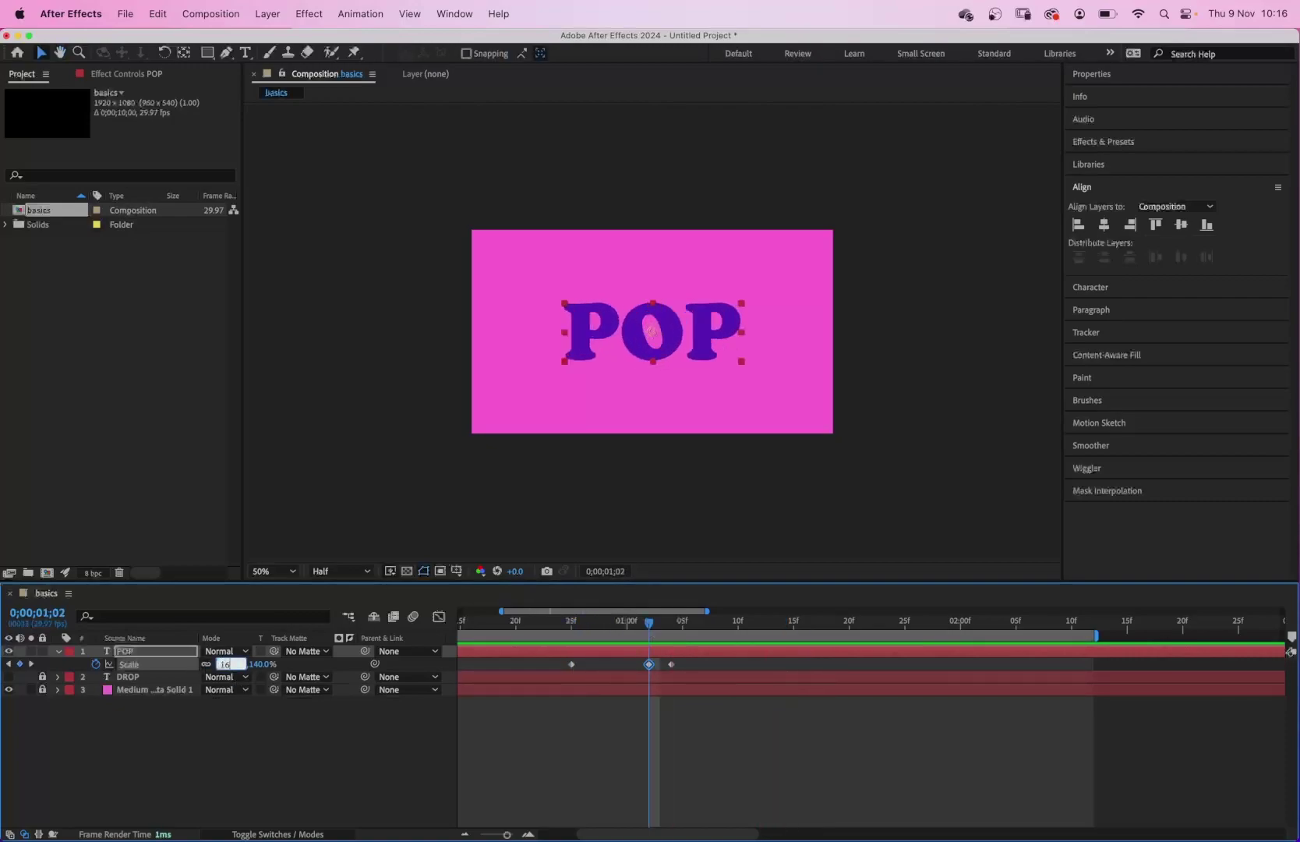
text(0)
key(Return)
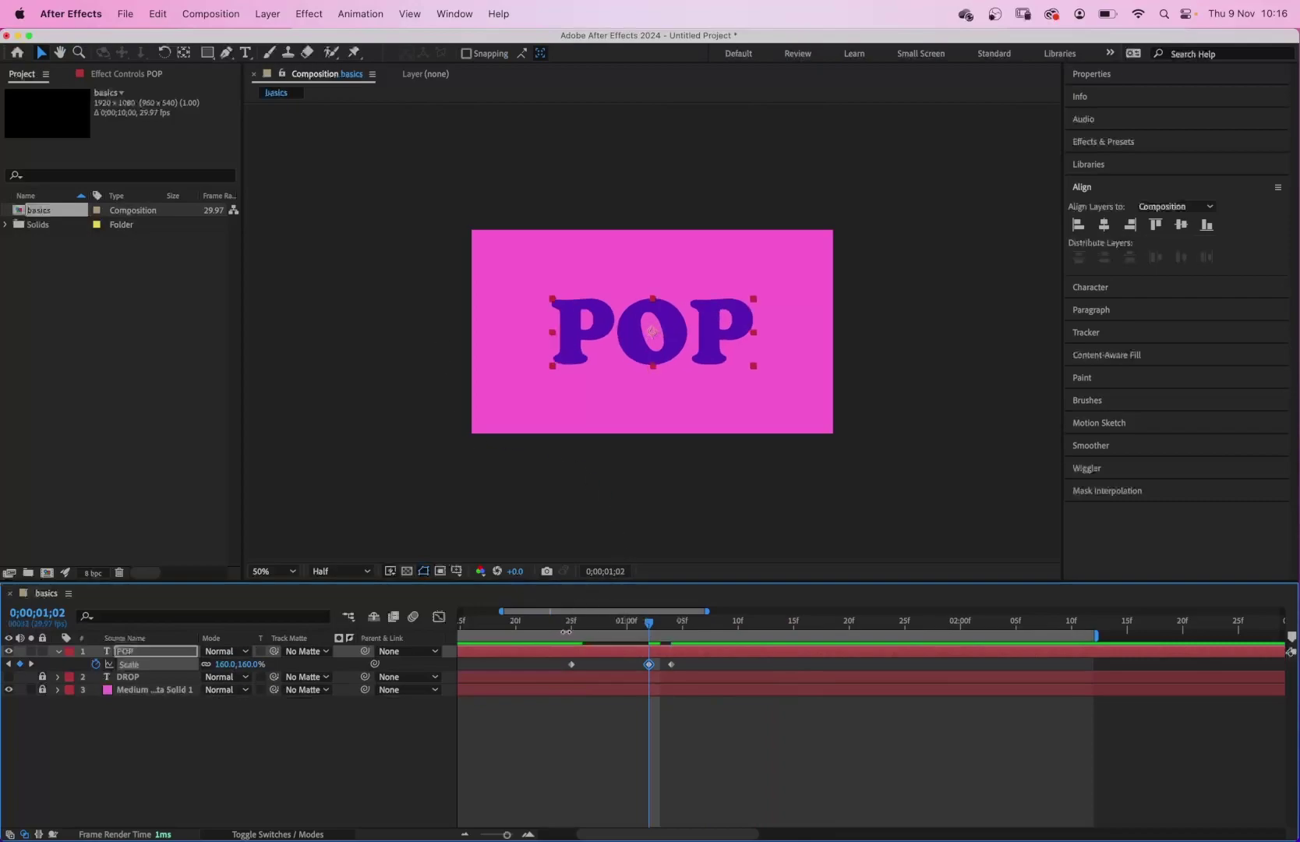
Play back the POP scale animation from 0;00;00;25 to check the larger overshoot.
click(572, 625)
key(space)
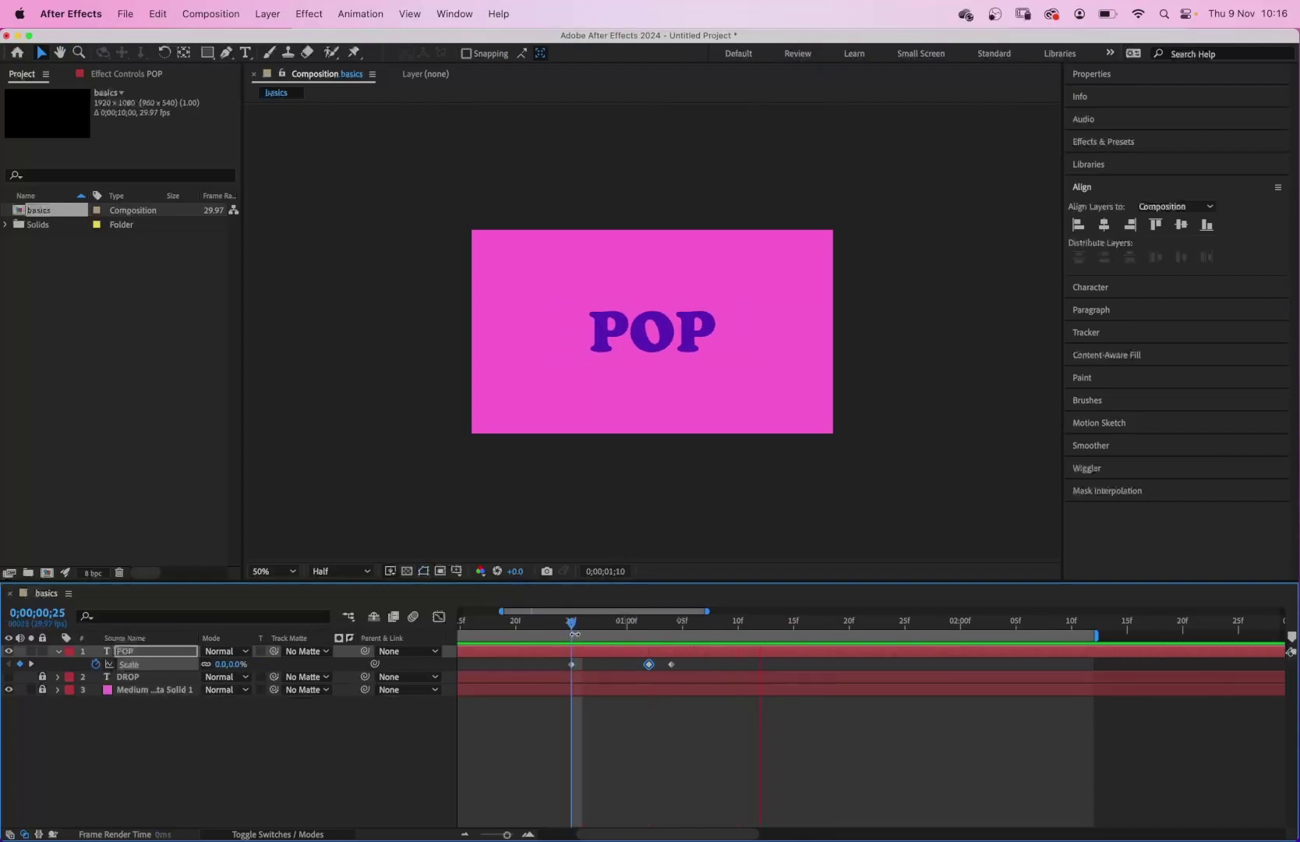
key(space)
click(572, 625)
key(space)
key(space)
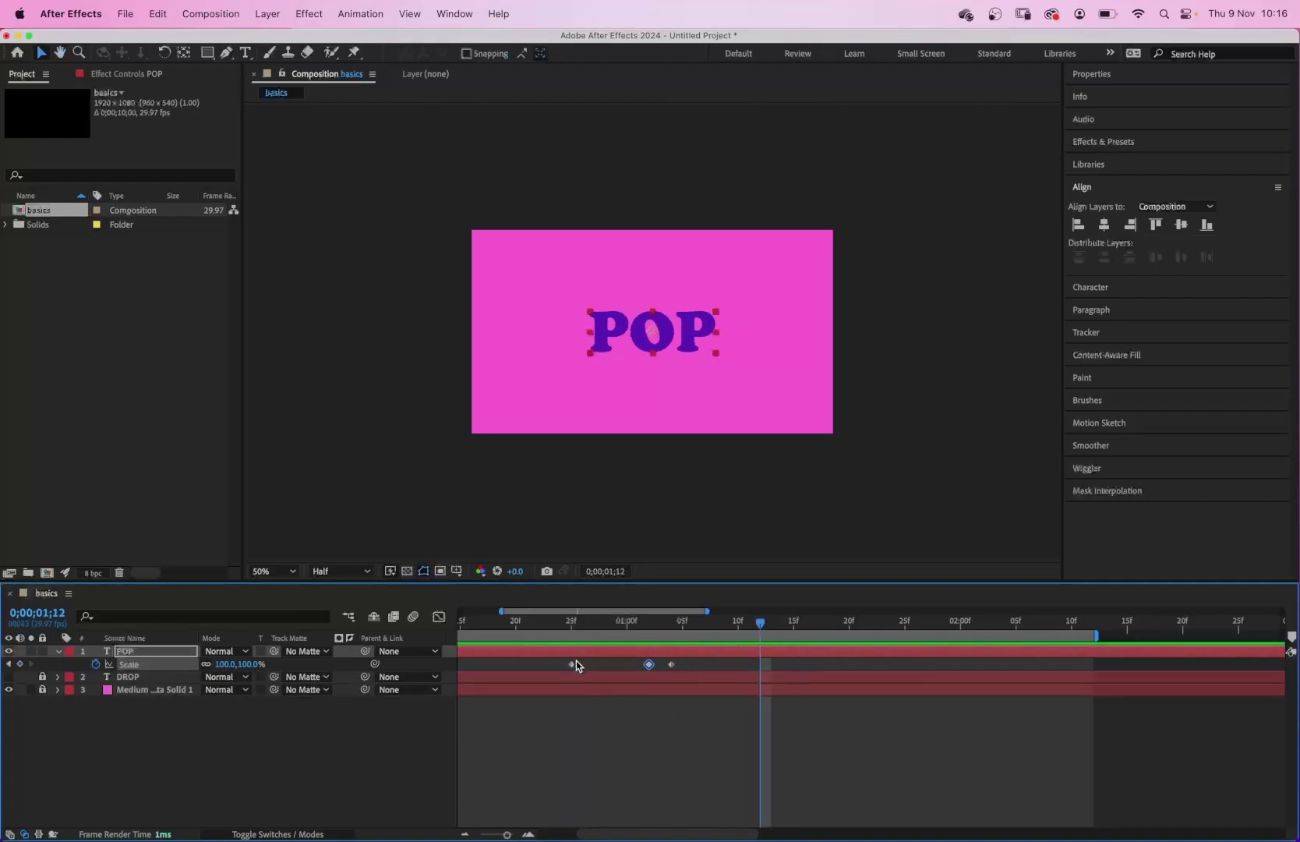
Move the POP layer's 0% Scale keyframe to 0;00;00;28 and preview the faster scale-in.
click(571, 664)
drag(573, 667, 594, 665)
click(591, 627)
key(space)
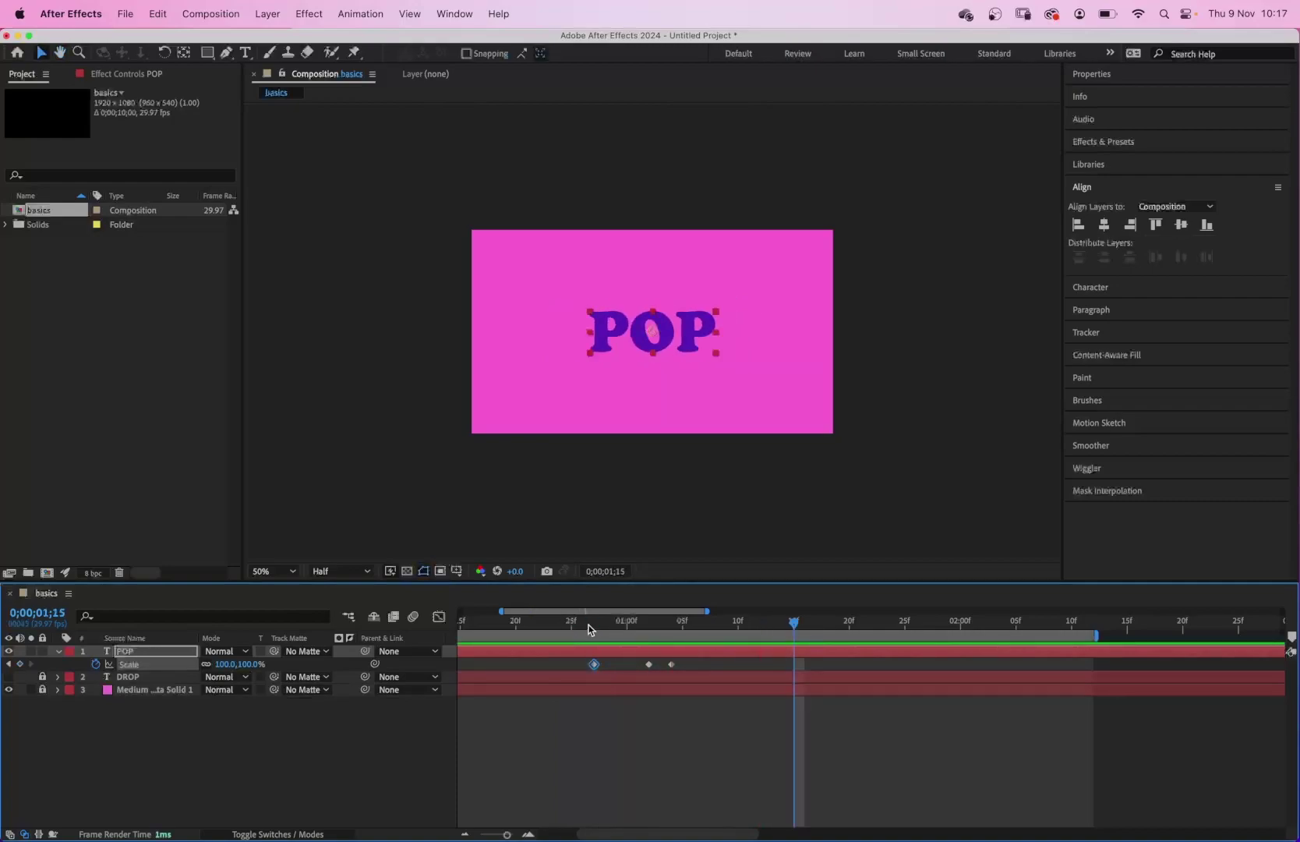
key(space)
key(space)
click(588, 637)
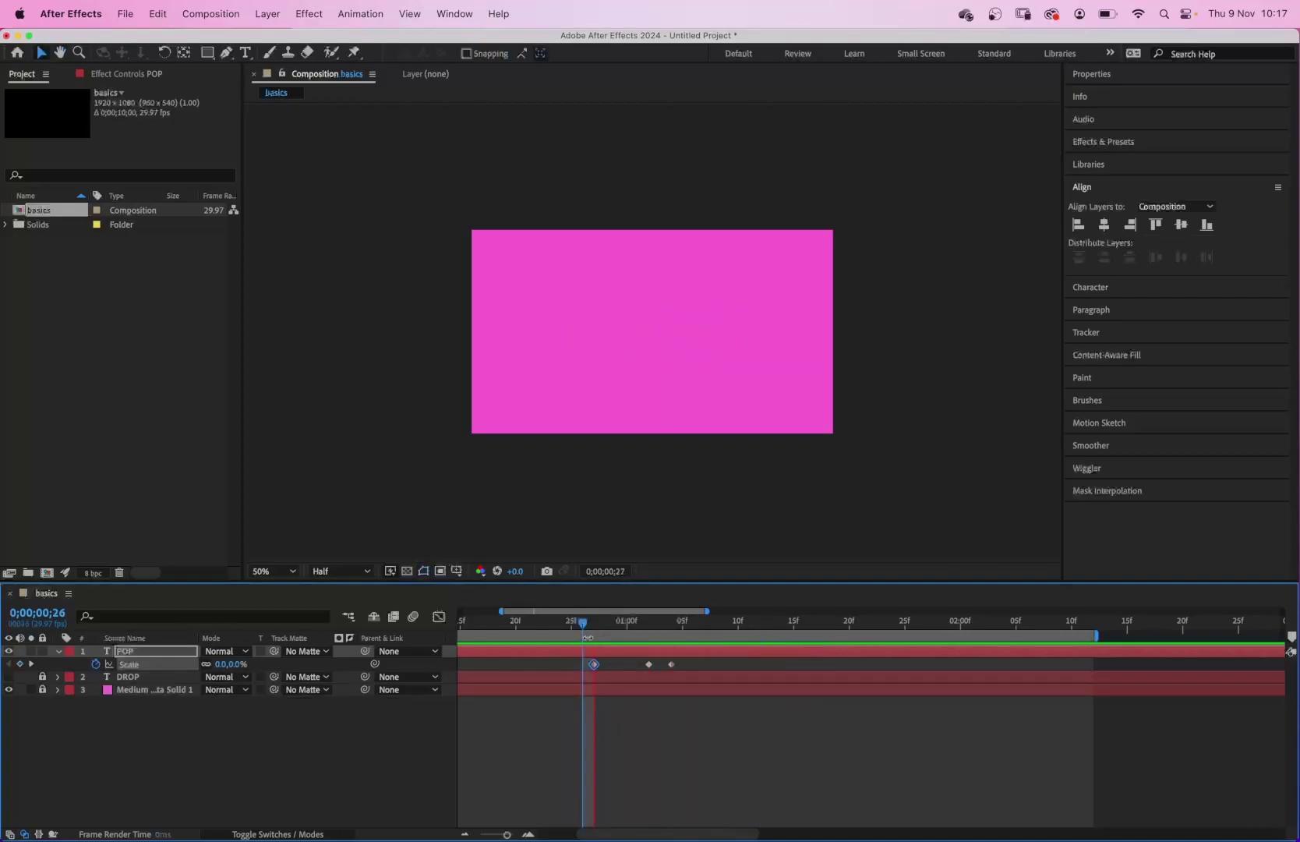
key(space)
drag(597, 669, 605, 659)
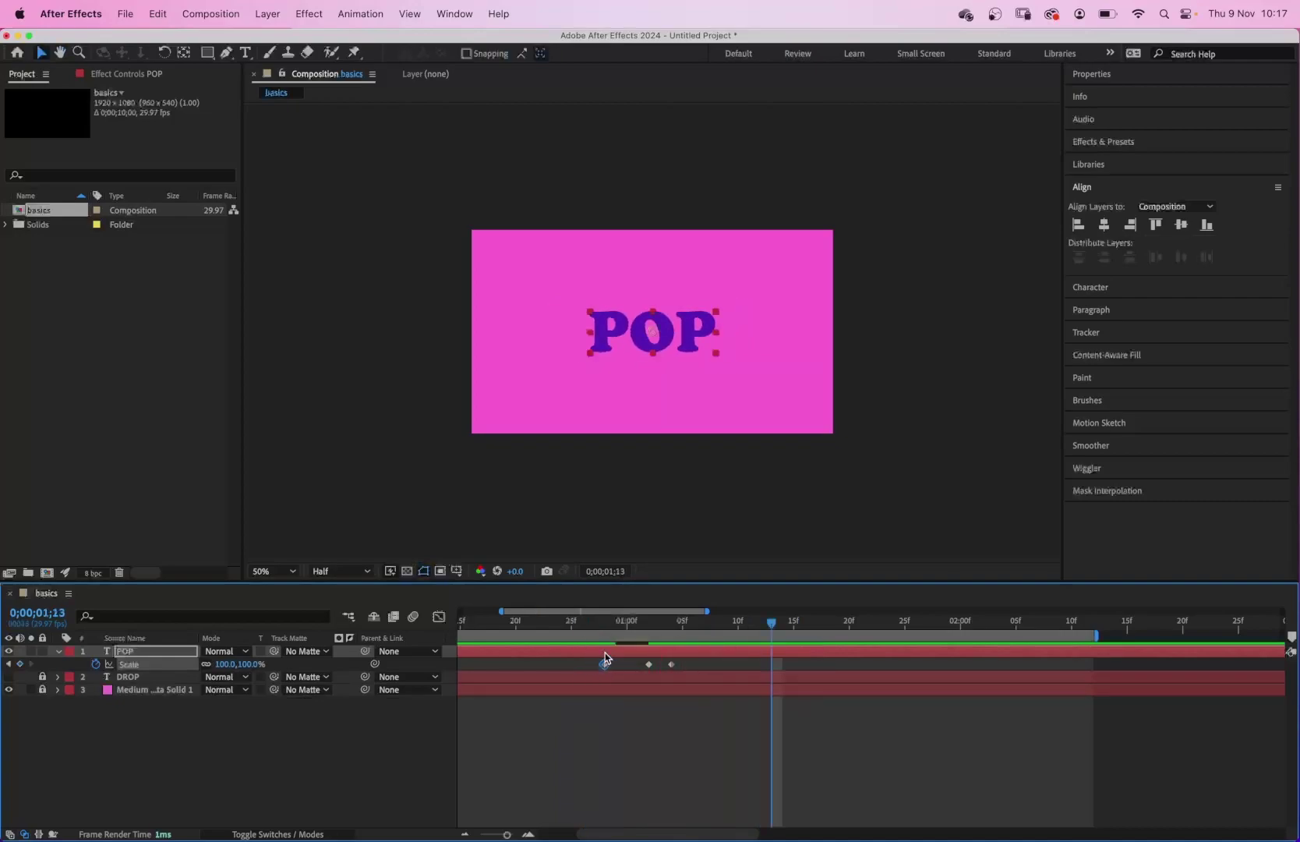
click(596, 628)
key(space)
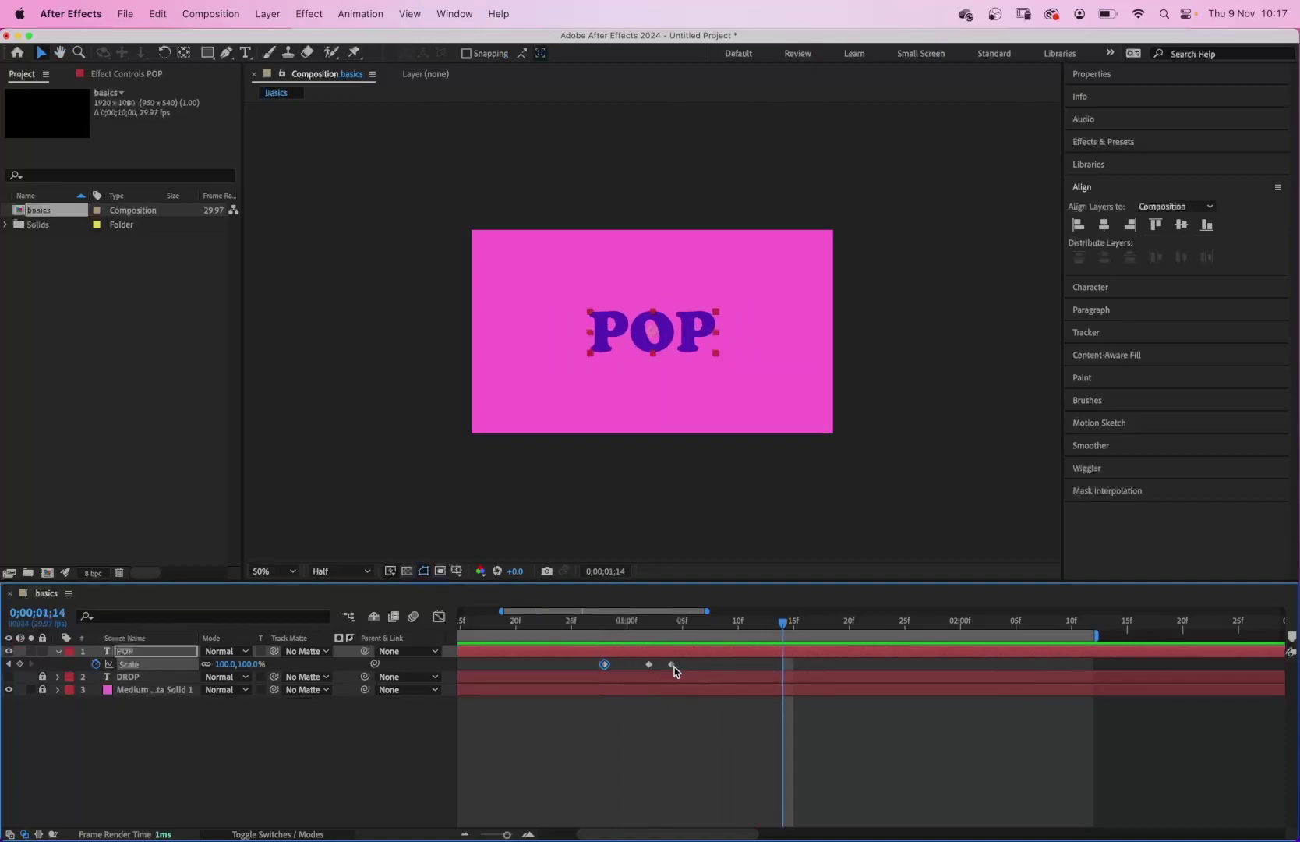
Preview the POP animation from 0;00;00;28, and lock and hide the POP layer.
click(672, 665)
drag(672, 665, 668, 672)
click(598, 628)
click(597, 629)
key(space)
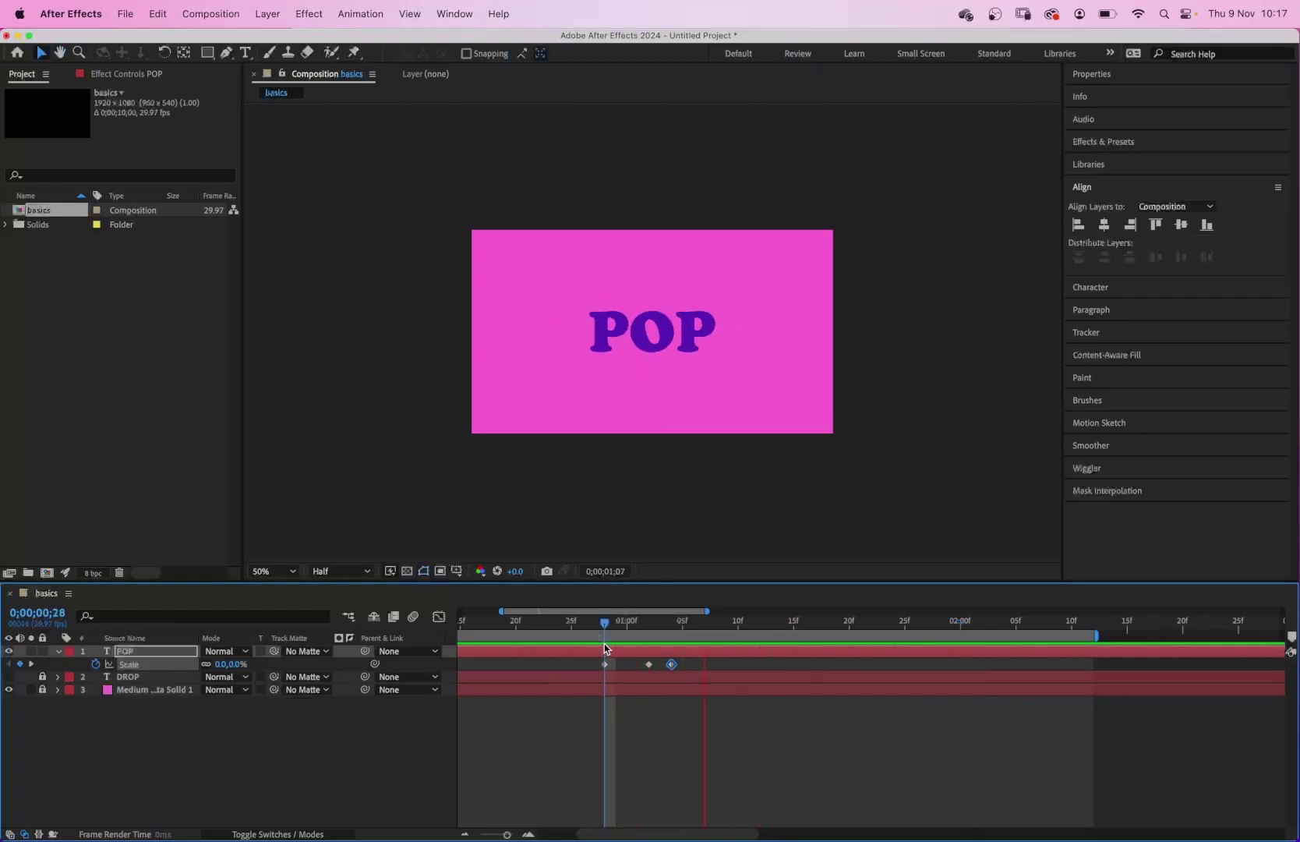
key(space)
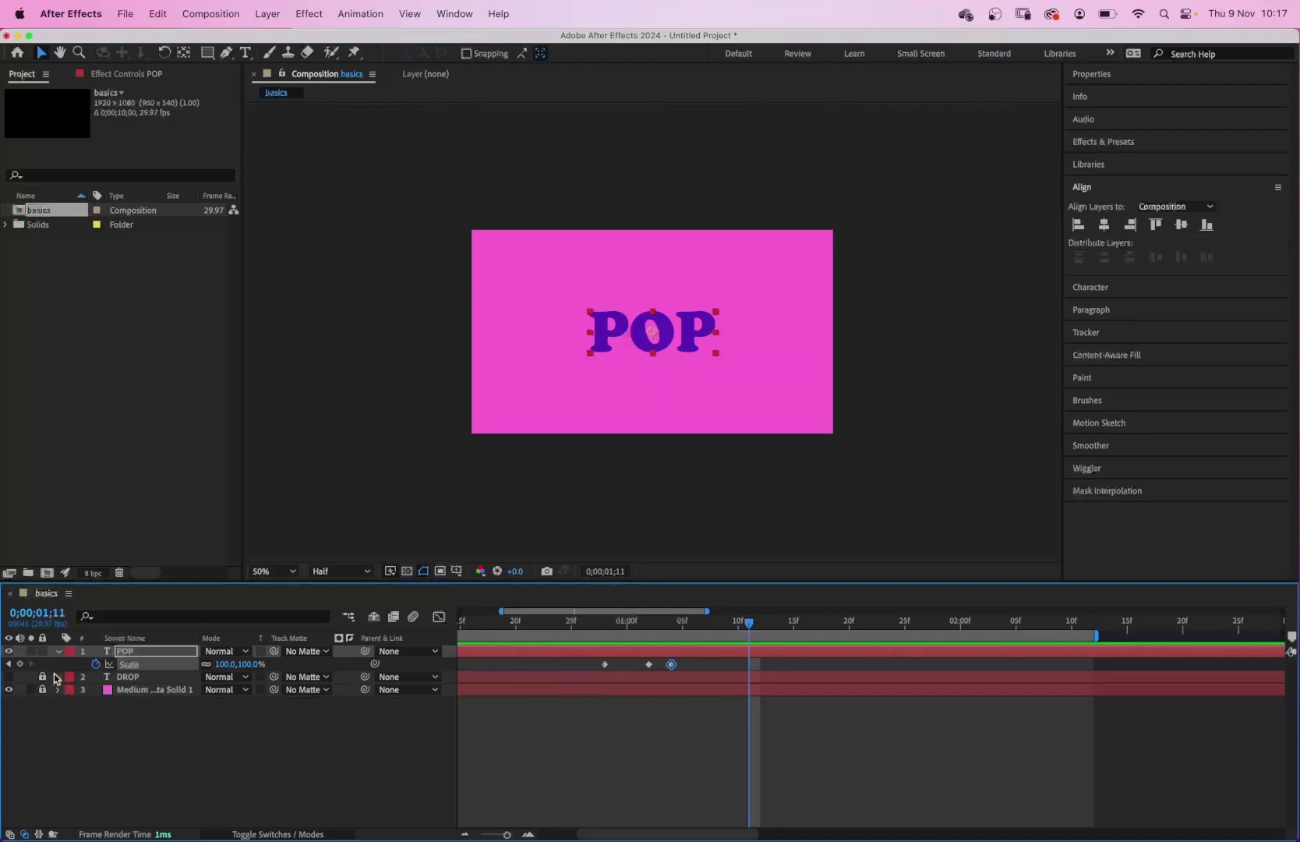
click(42, 651)
click(8, 651)
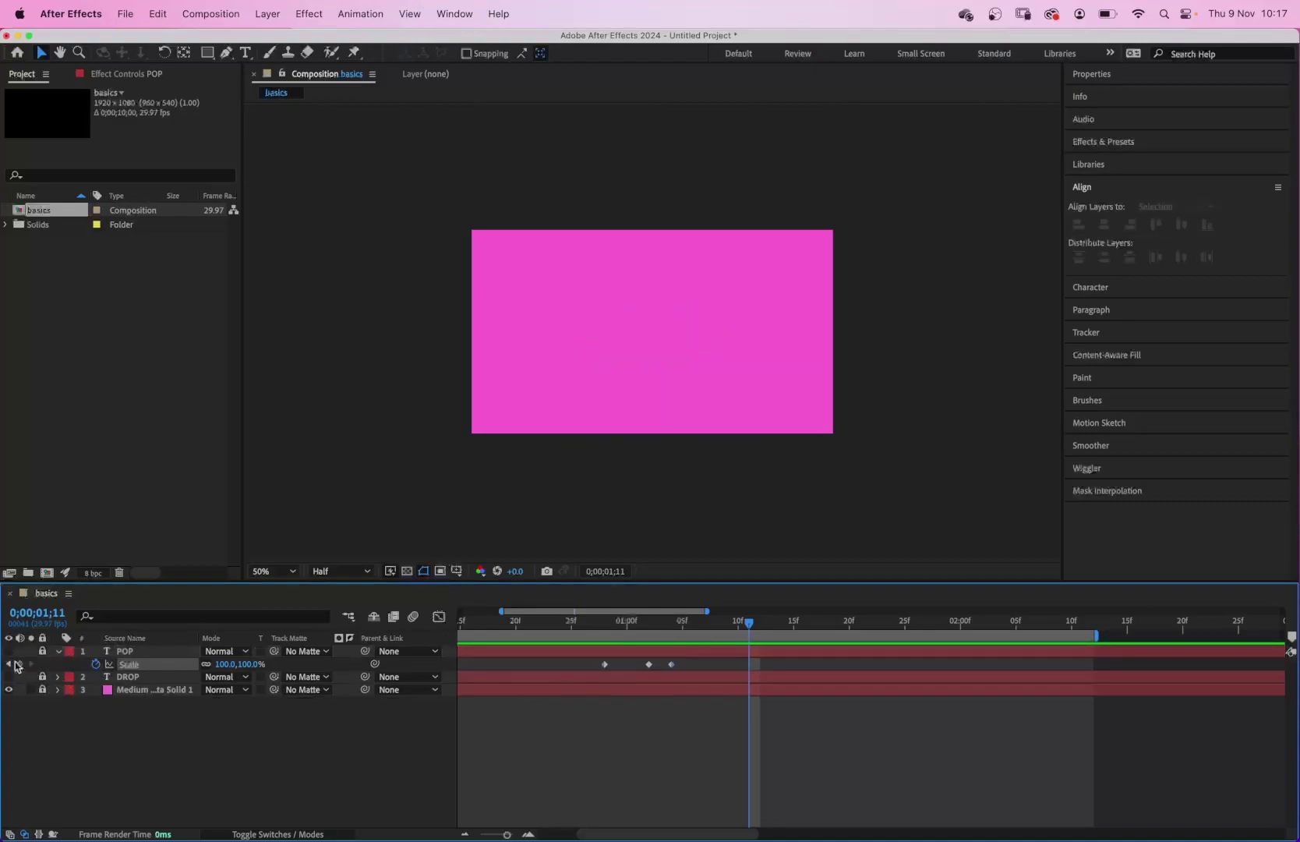
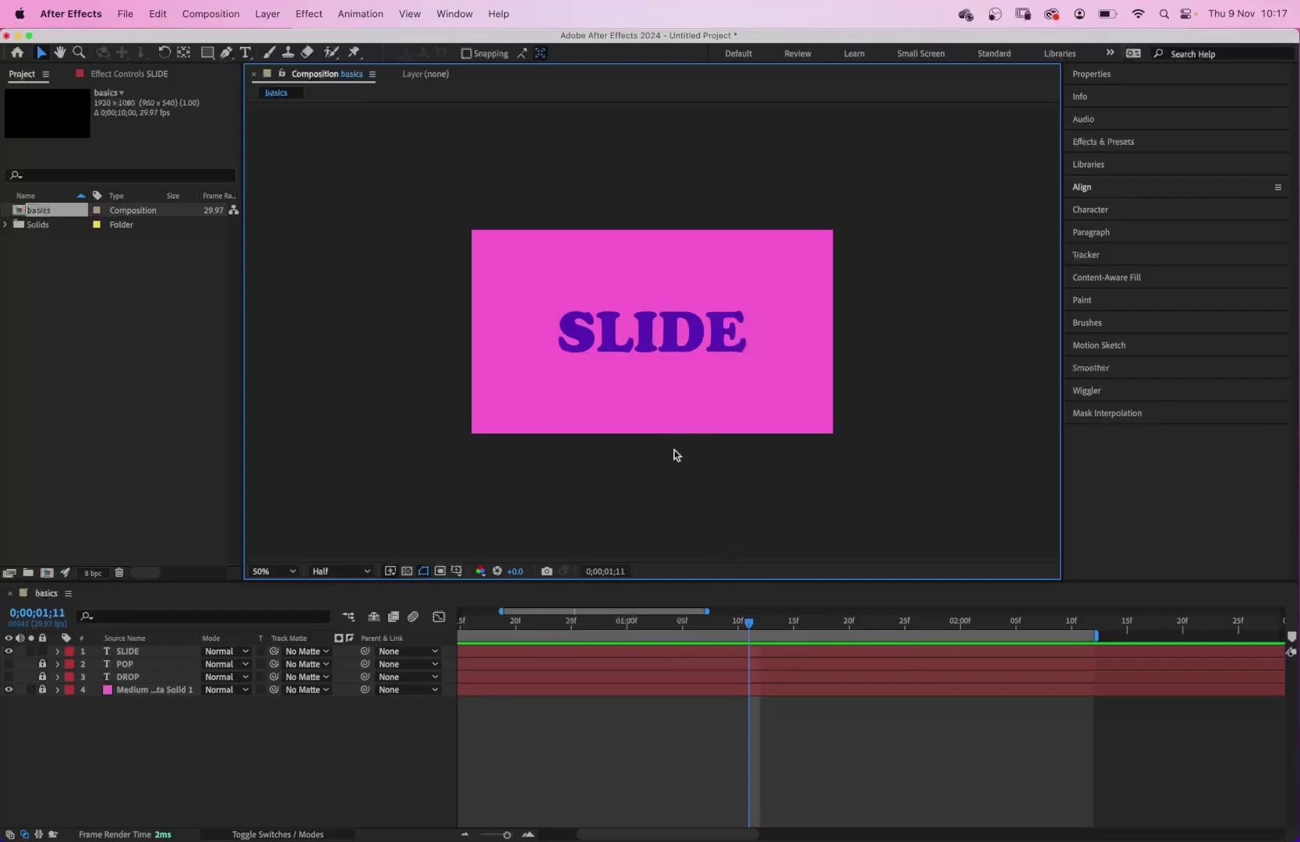
Create a Position keyframe for the centred SLIDE text layer at 0;00;01;00.
drag(749, 629, 628, 624)
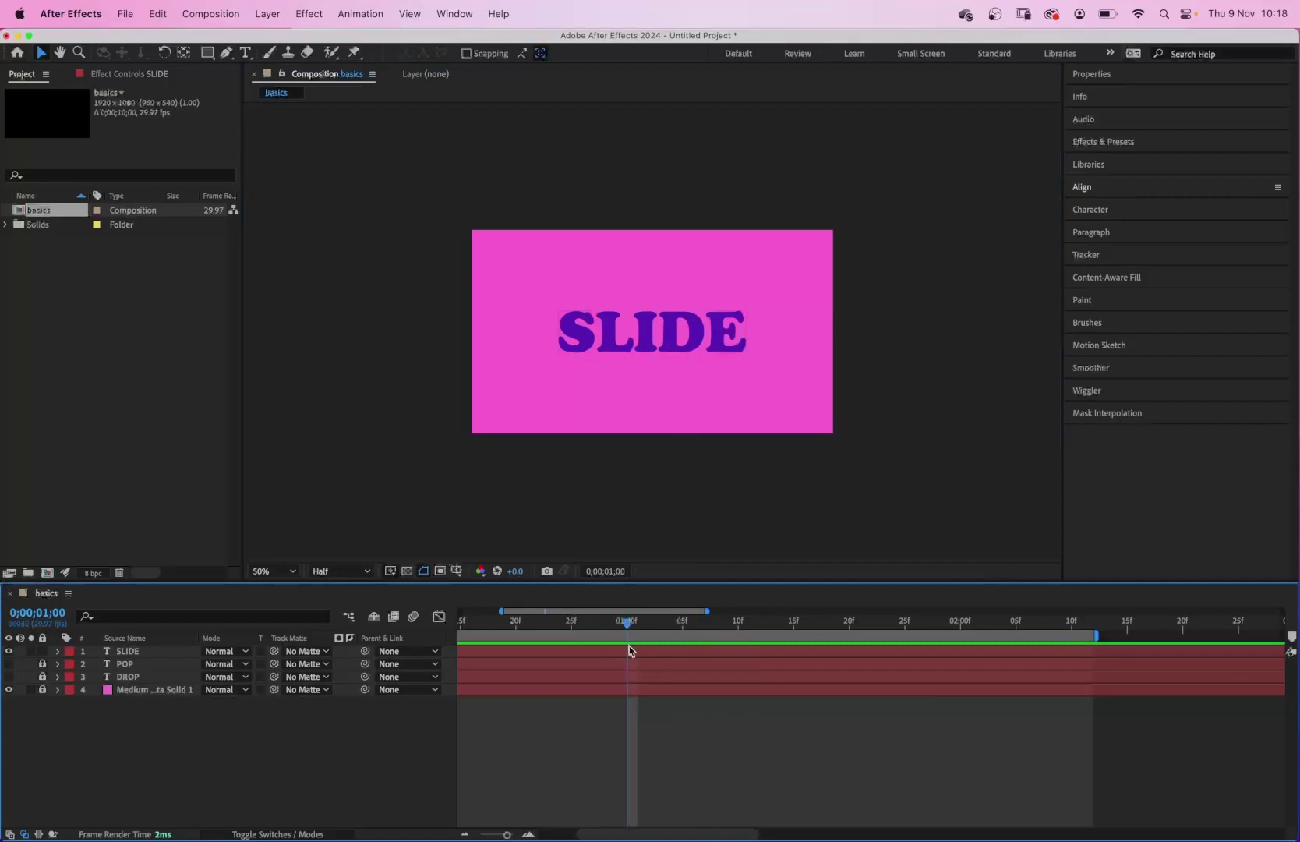
click(630, 650)
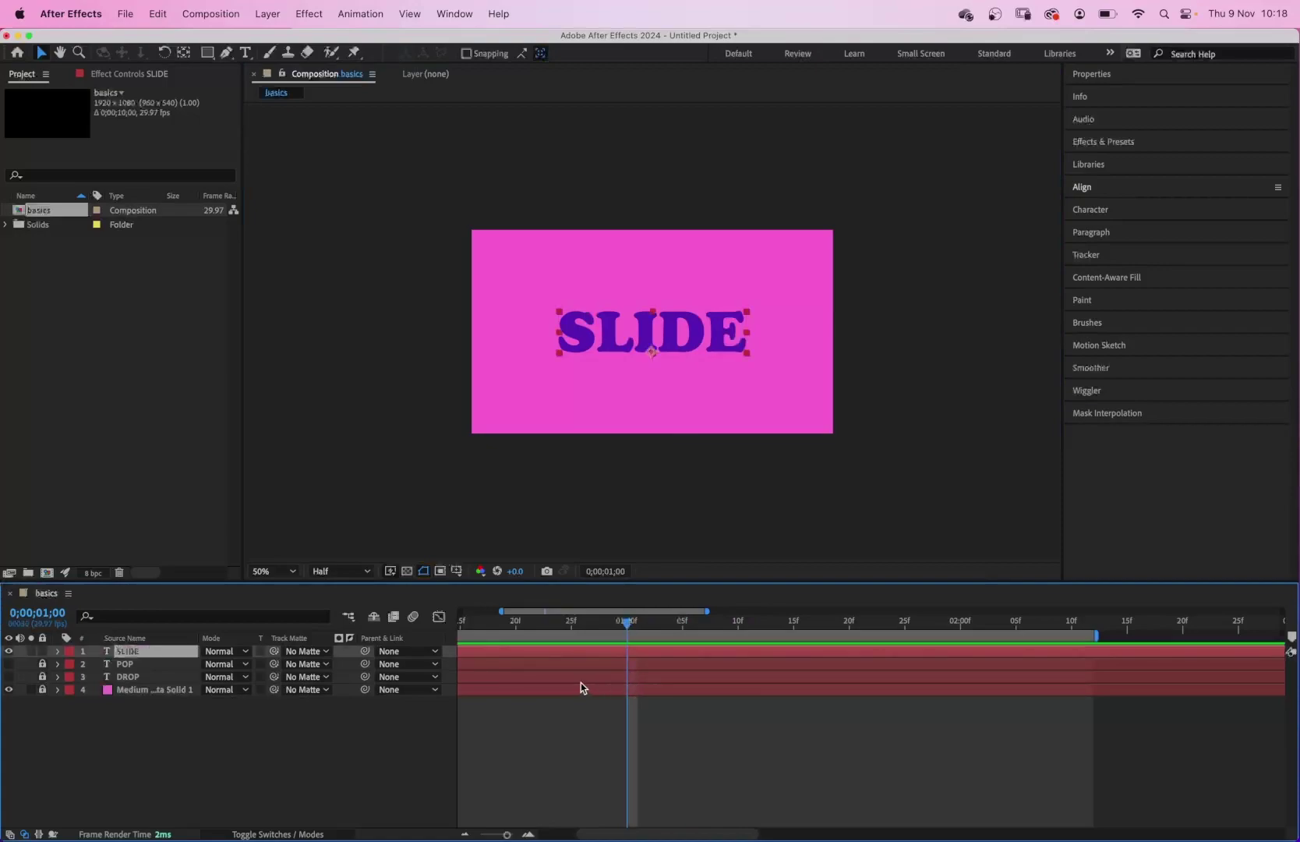
key(p)
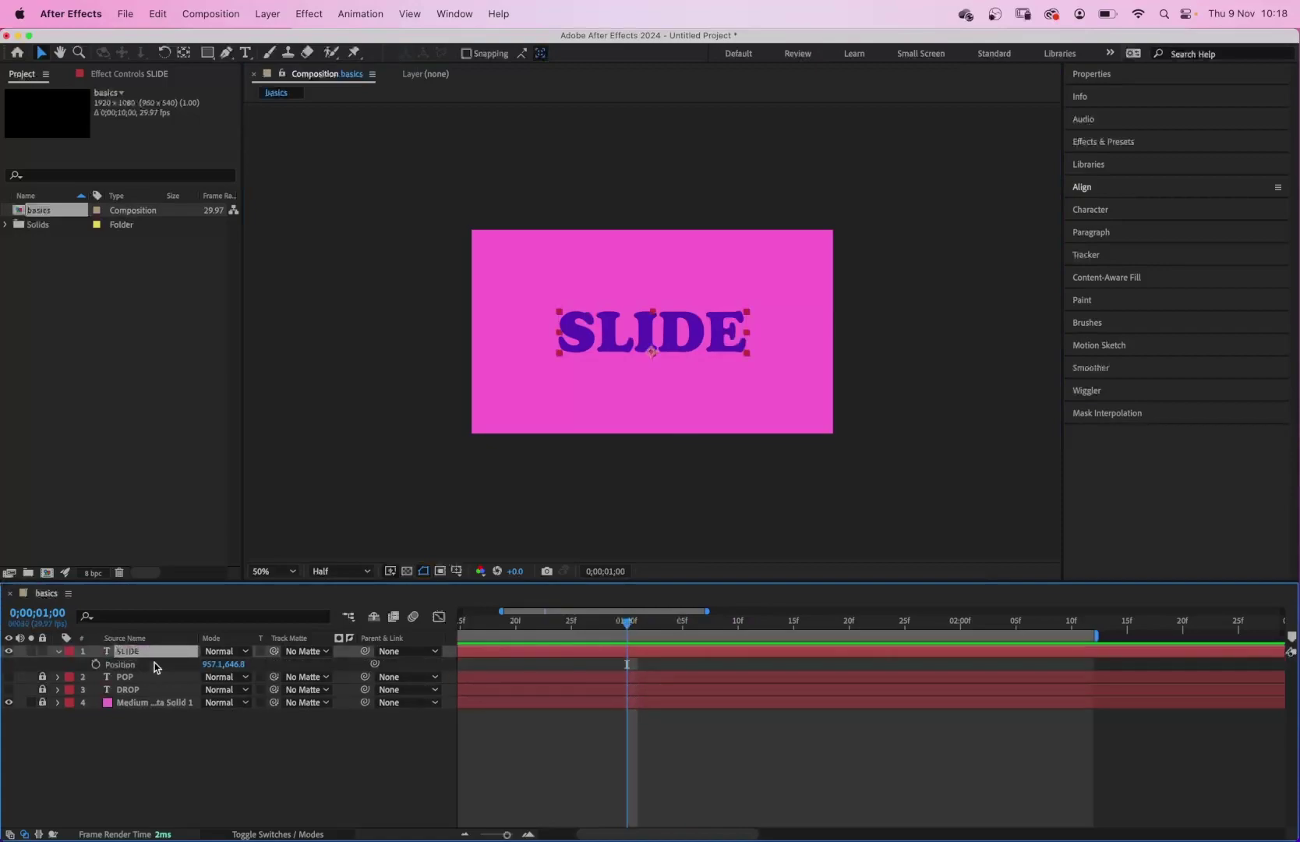
click(96, 664)
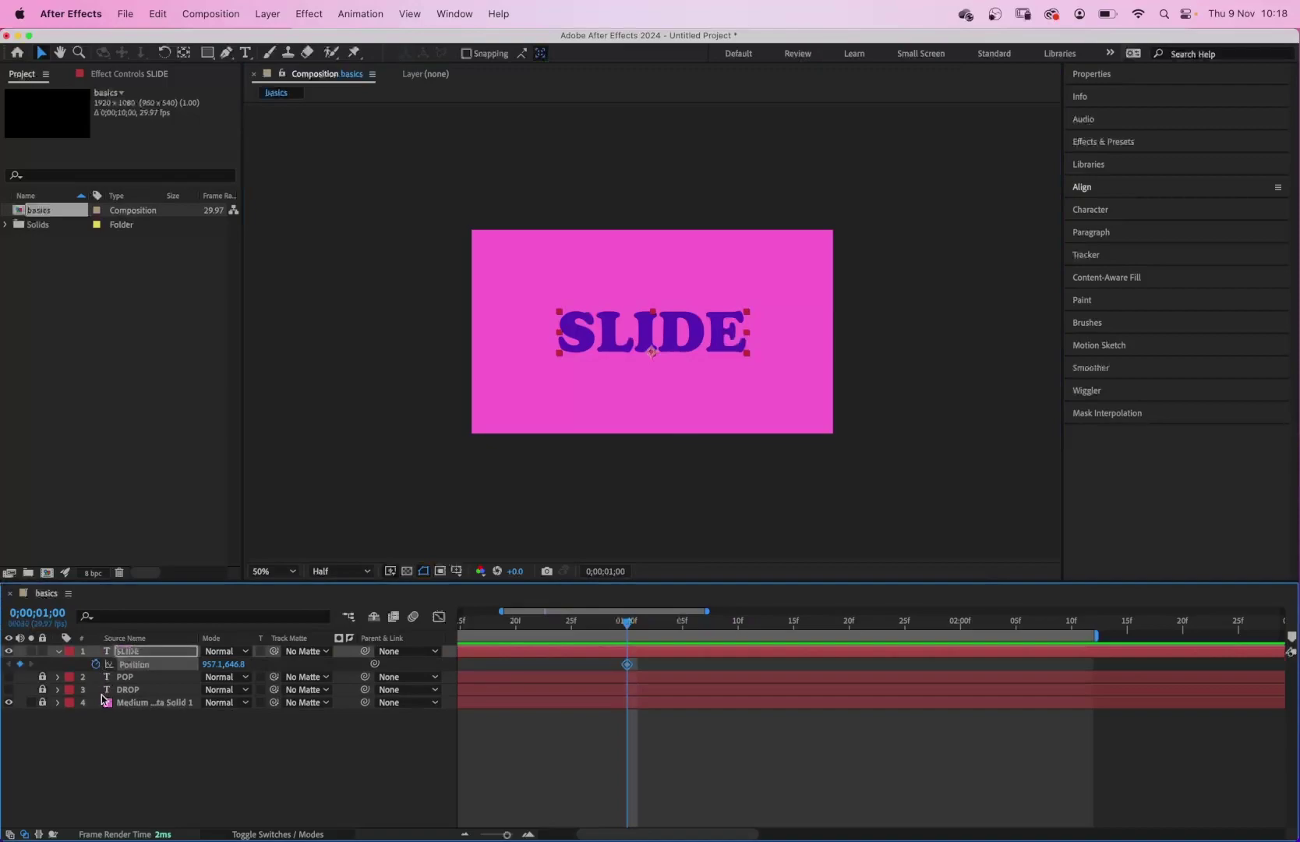
At 0;00;00;25, move the SLIDE text off the composition's left edge to an X position of about -583 and preview the slide-in.
drag(626, 623, 571, 624)
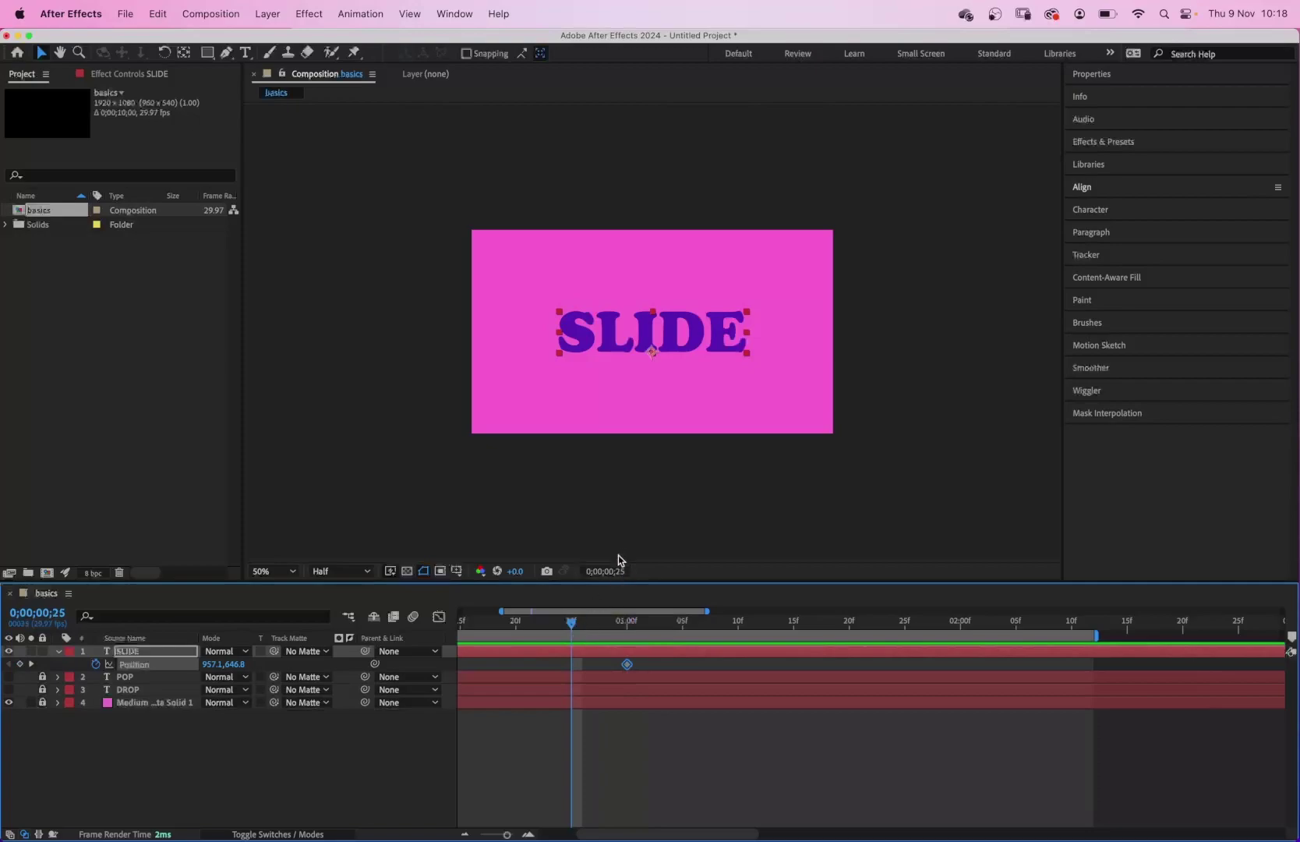
drag(690, 343, 400, 354)
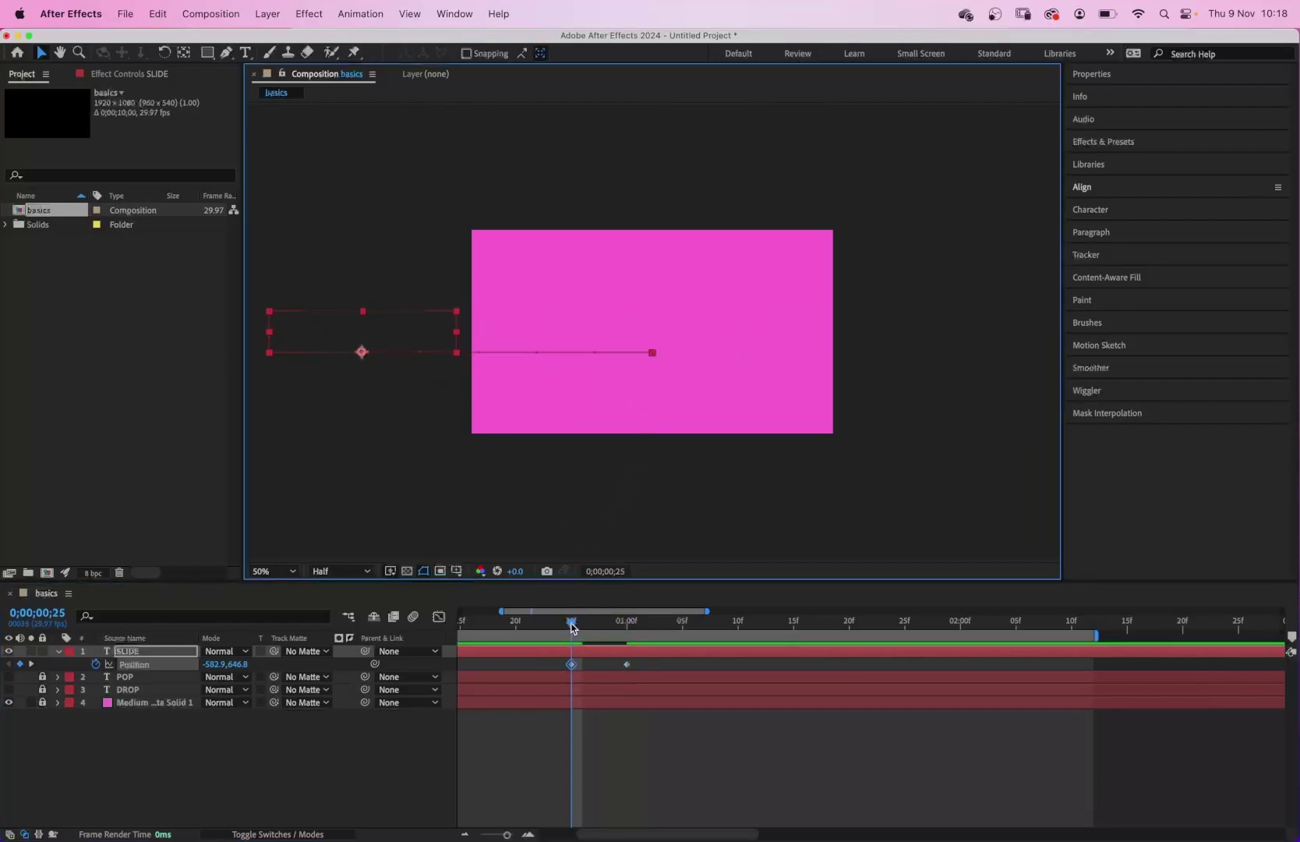
key(space)
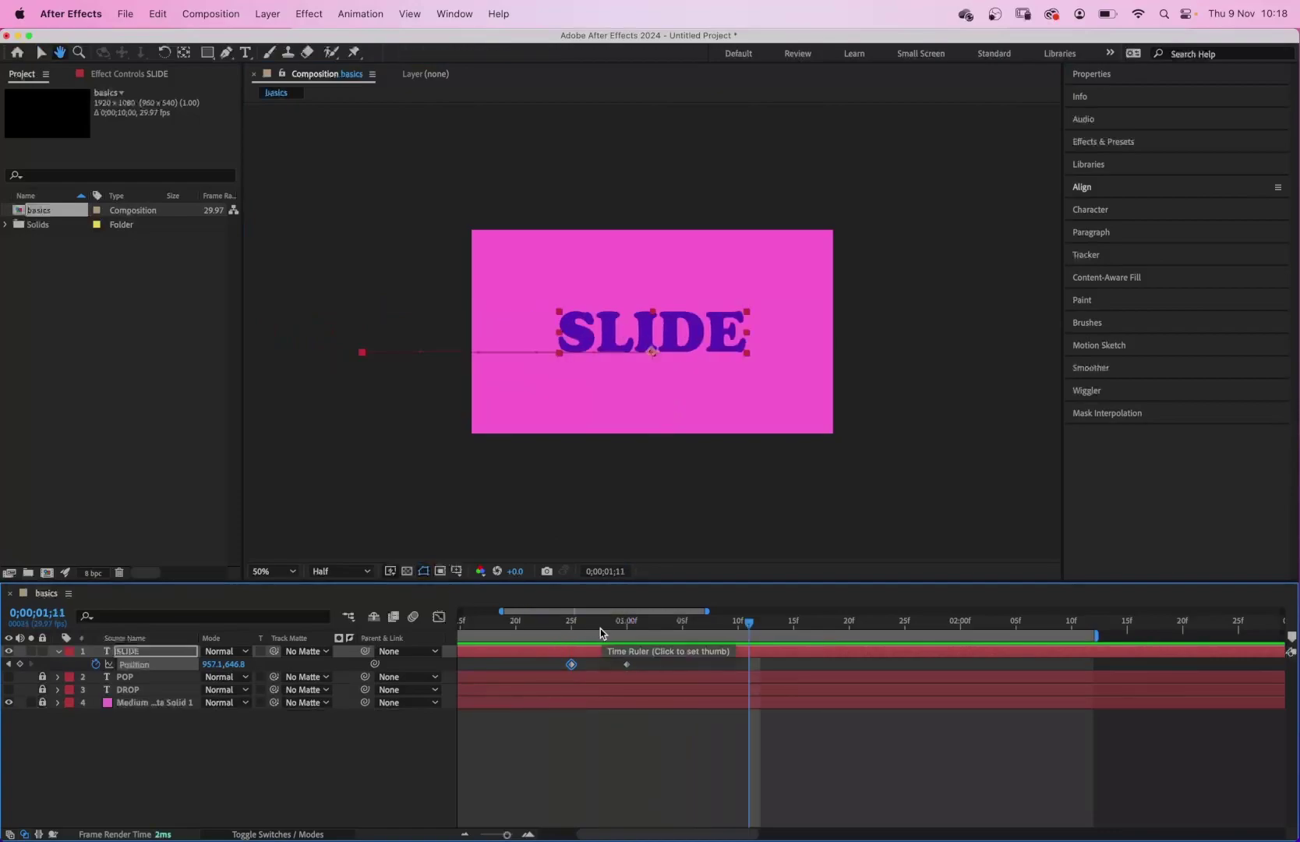
key(space)
key(space)
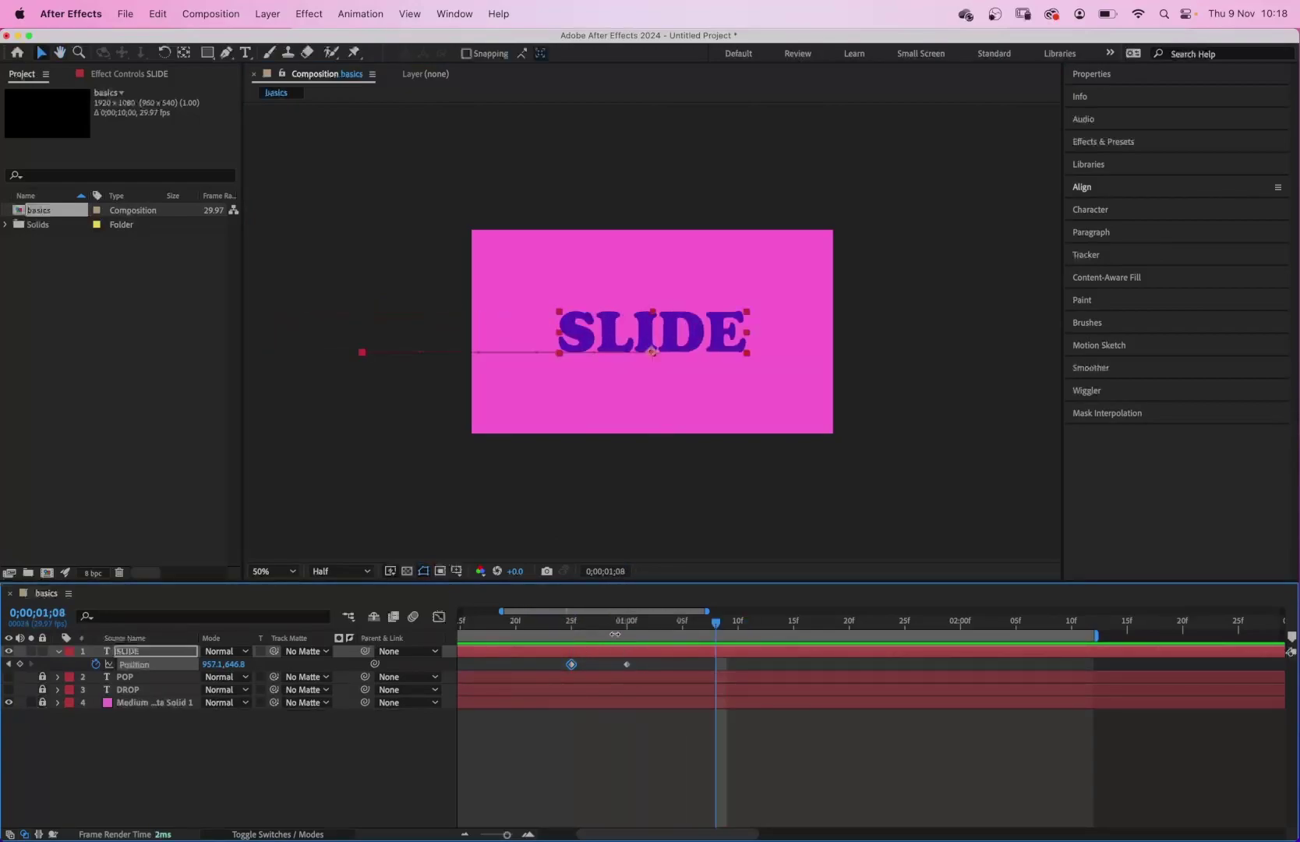
Add a SLIDE overshoot keyframe at 0;00;01;01 with Position X 1075.1 and shift the centred Position keyframe from 0;00;01;00 to 0;00;01;02.
drag(627, 628, 636, 629)
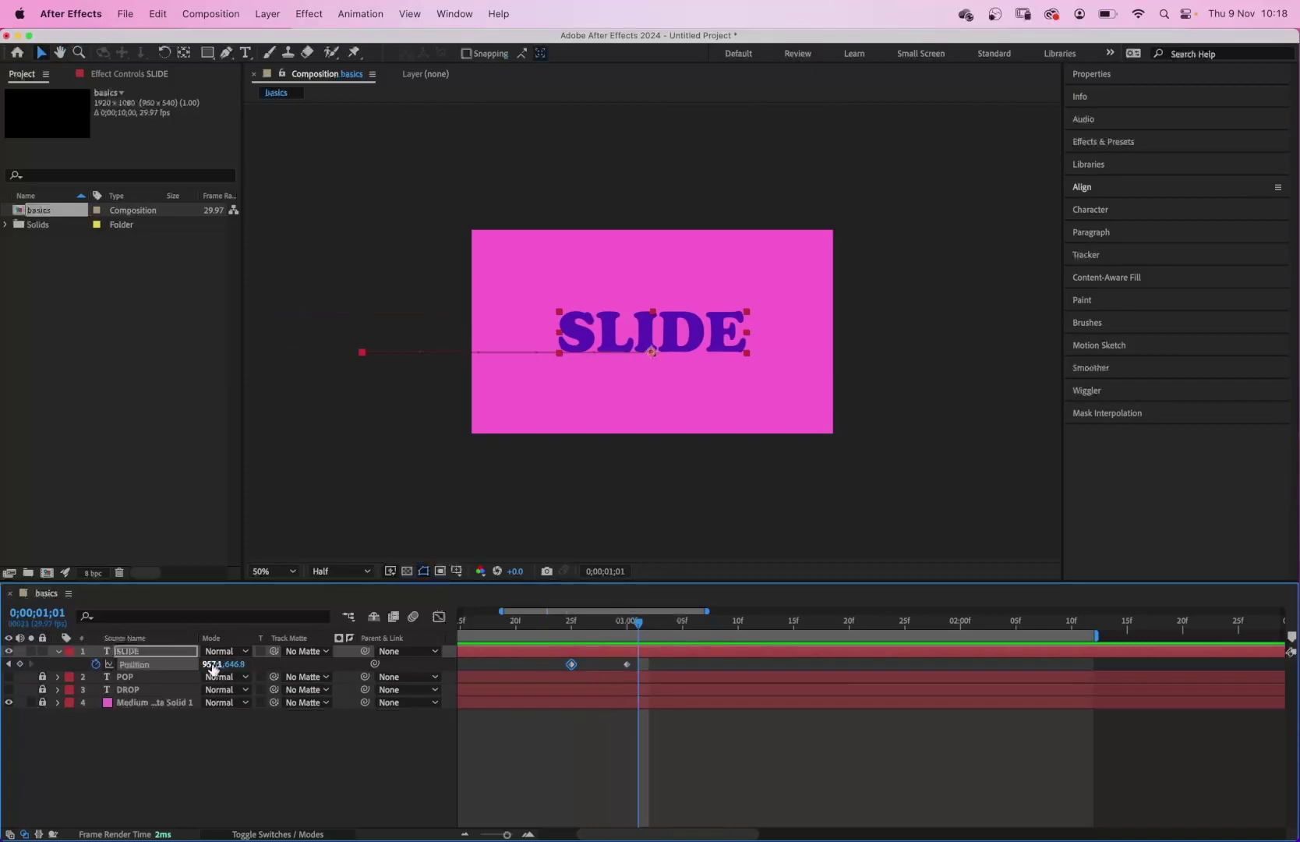
drag(212, 665, 306, 666)
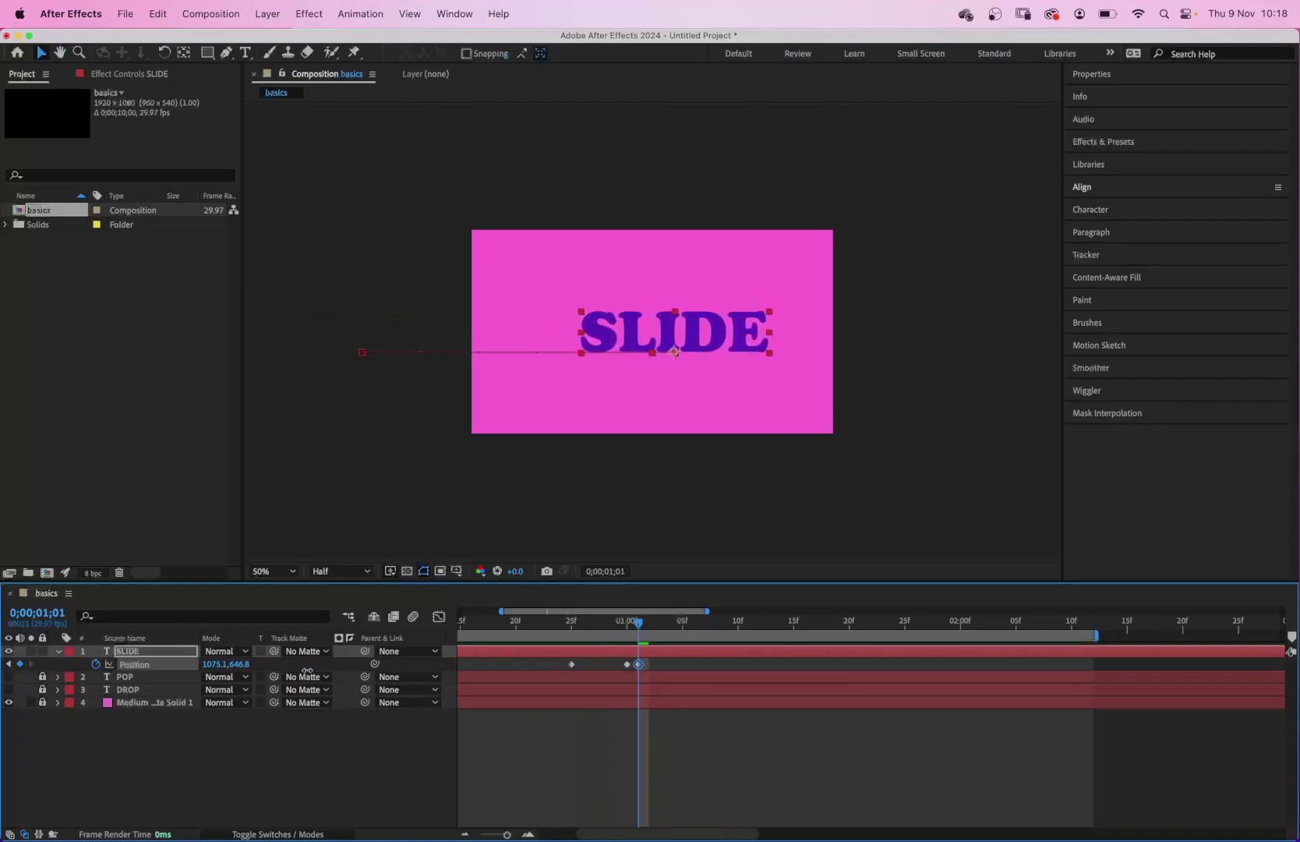
drag(630, 669, 563, 628)
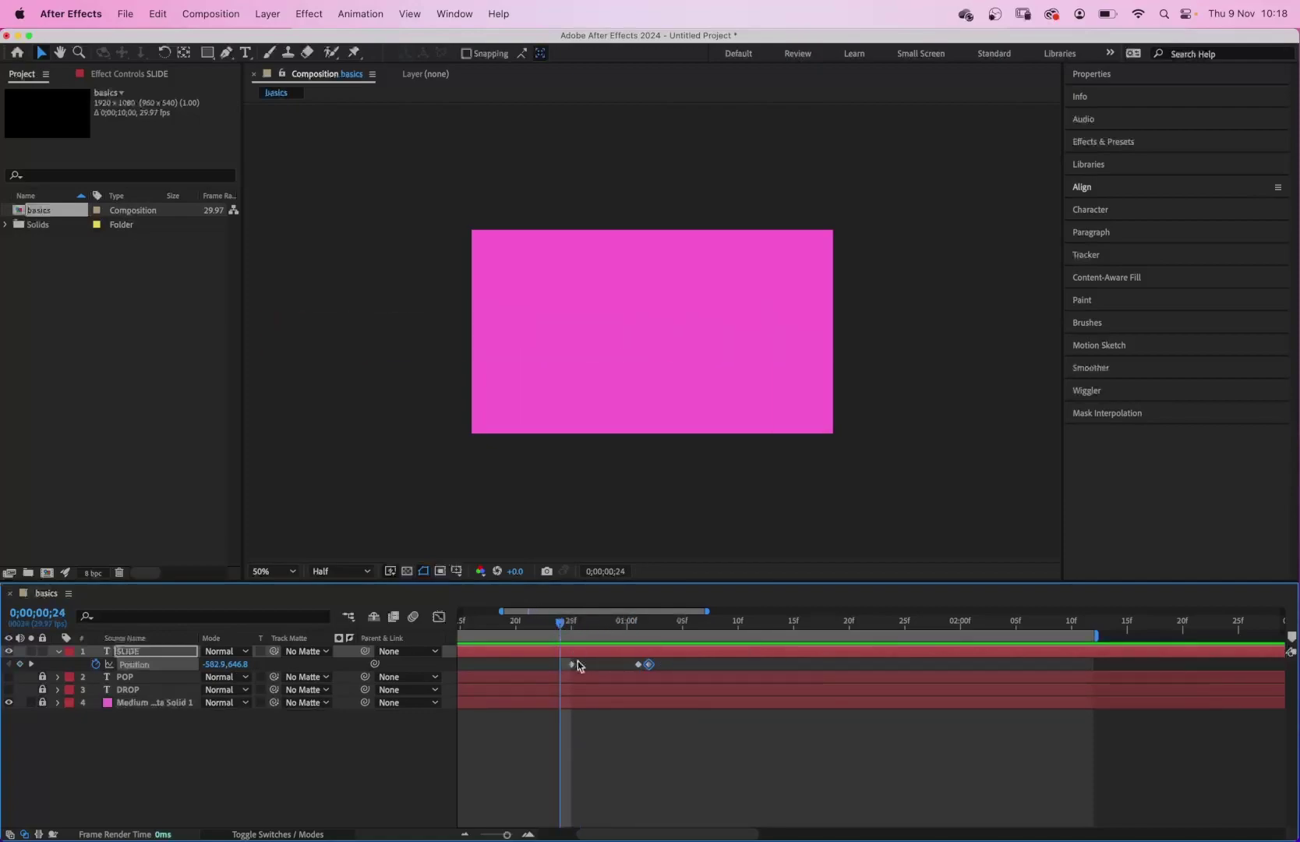
Play back the SLIDE position animation from 0;00;00;25 to check the overshoot.
key(space)
key(space)
click(571, 623)
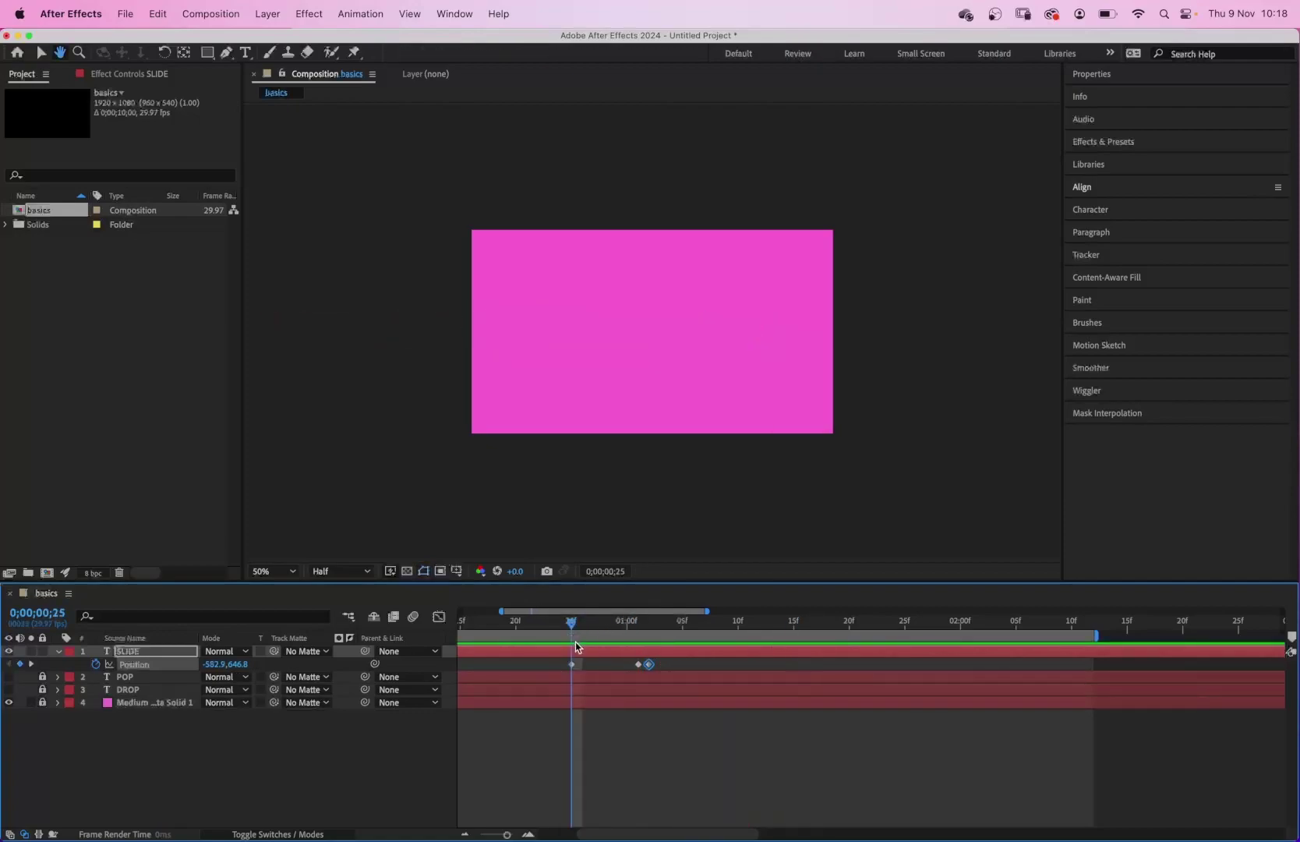
key(space)
key(space)
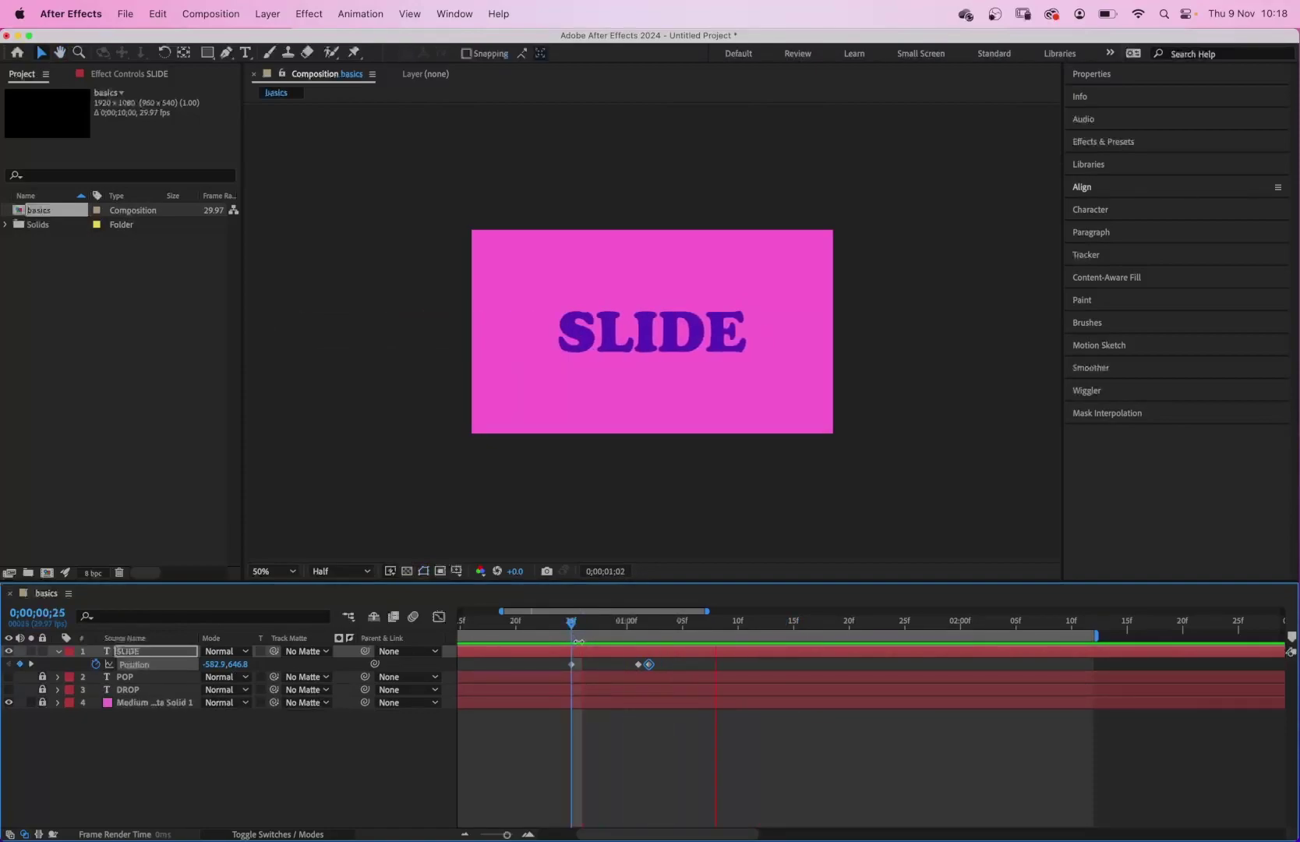
key(space)
Move the SLIDE layer's final Position keyframe to 0;00;01;03 and preview the slower settle.
drag(649, 665, 657, 667)
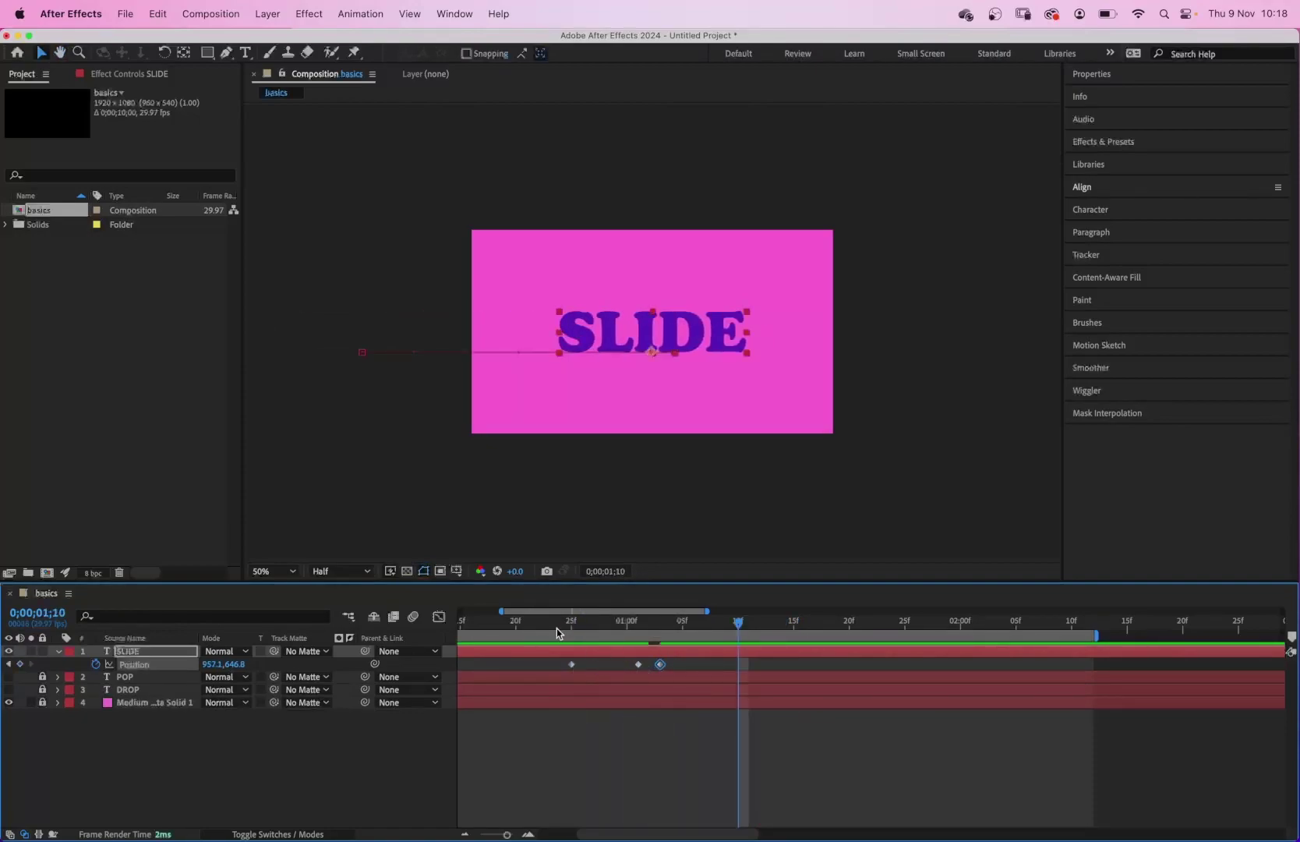
click(558, 627)
key(space)
key(space)
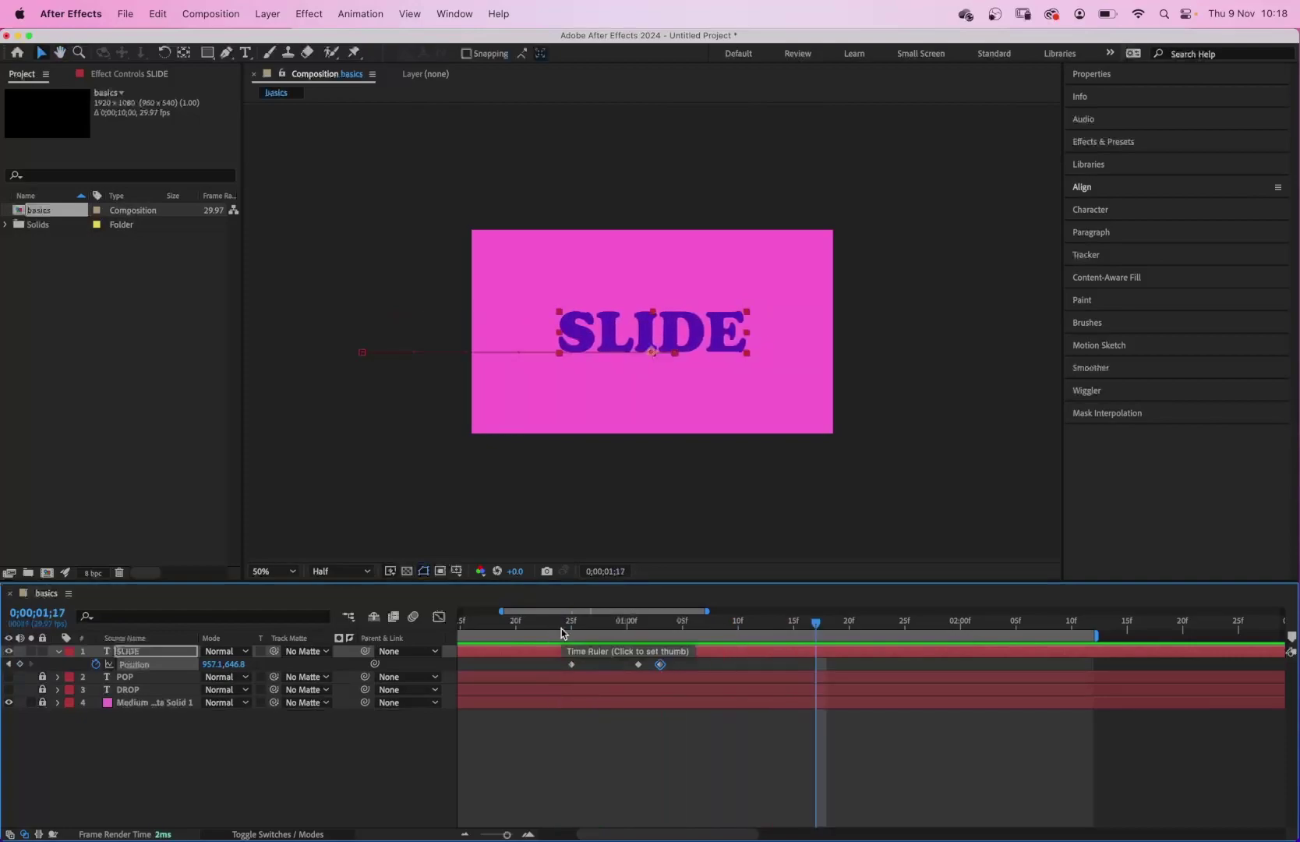
click(563, 630)
key(space)
key(space)
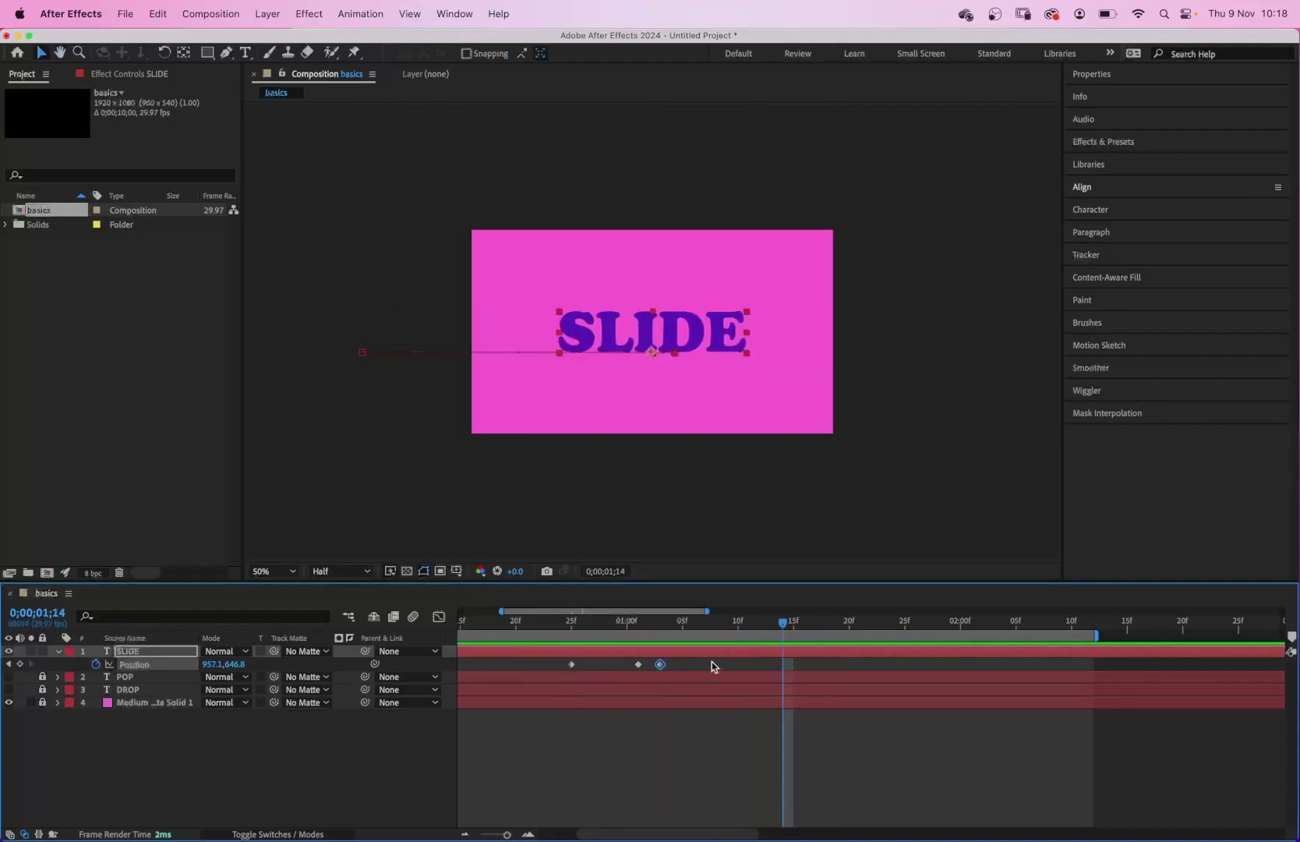
Collapse the SLIDE layer's properties, and lock and hide the layer.
click(58, 651)
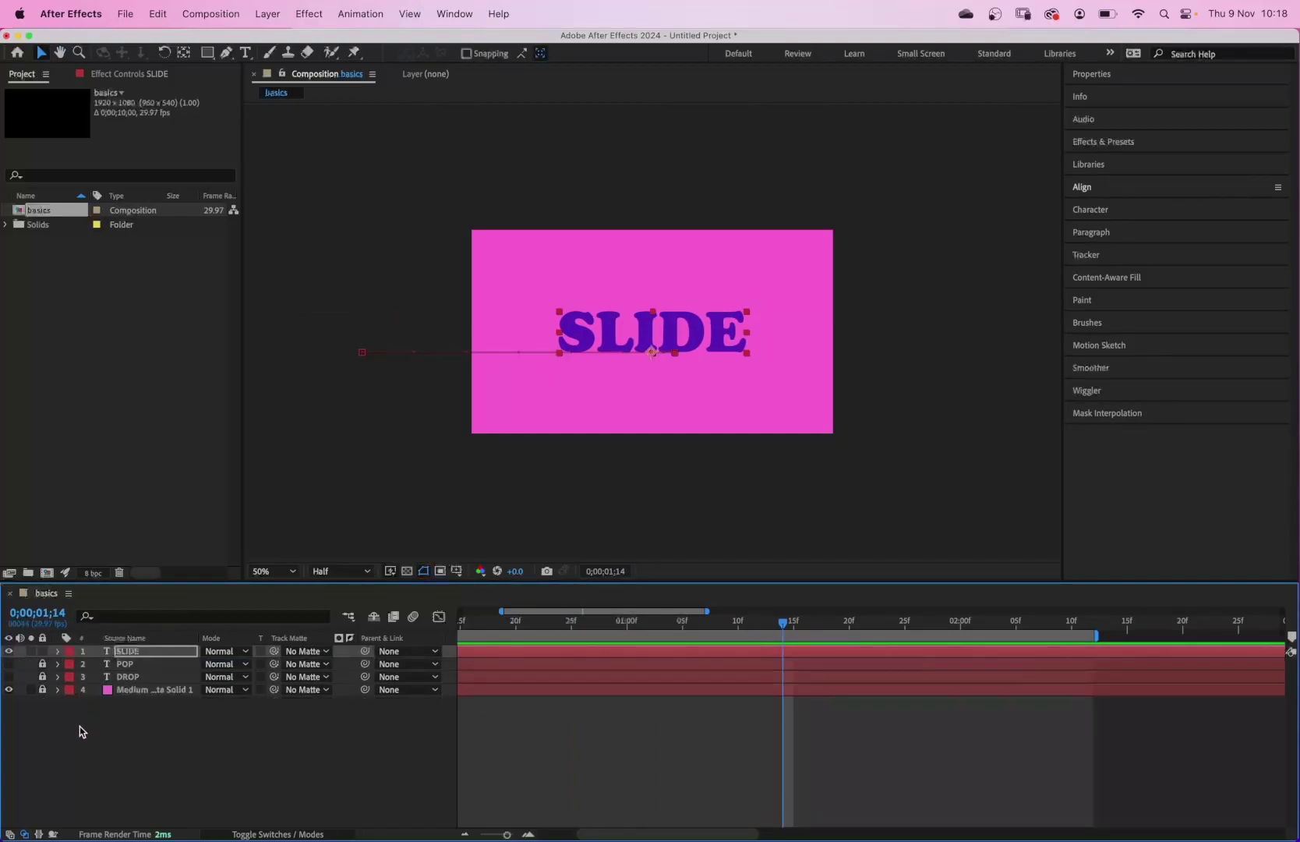
click(42, 651)
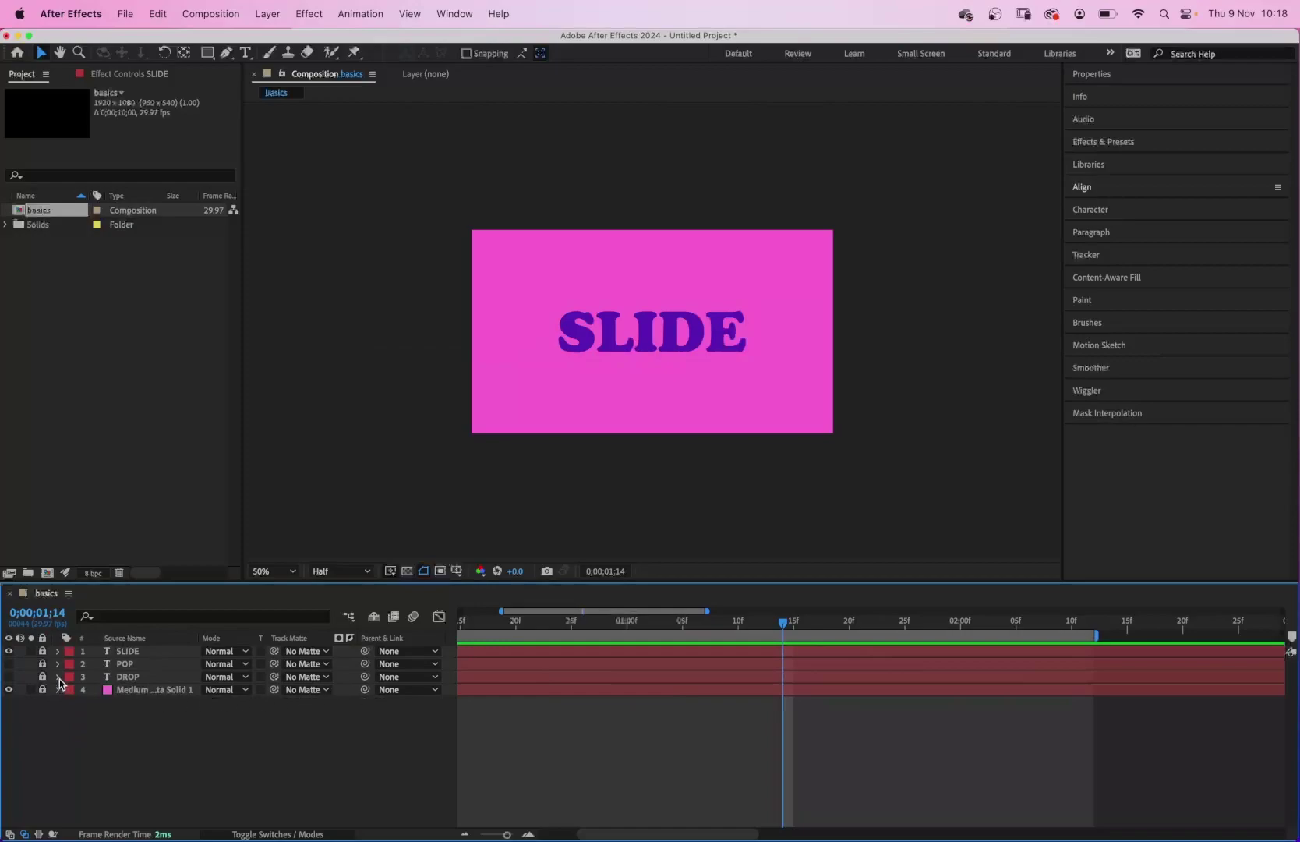
click(9, 652)
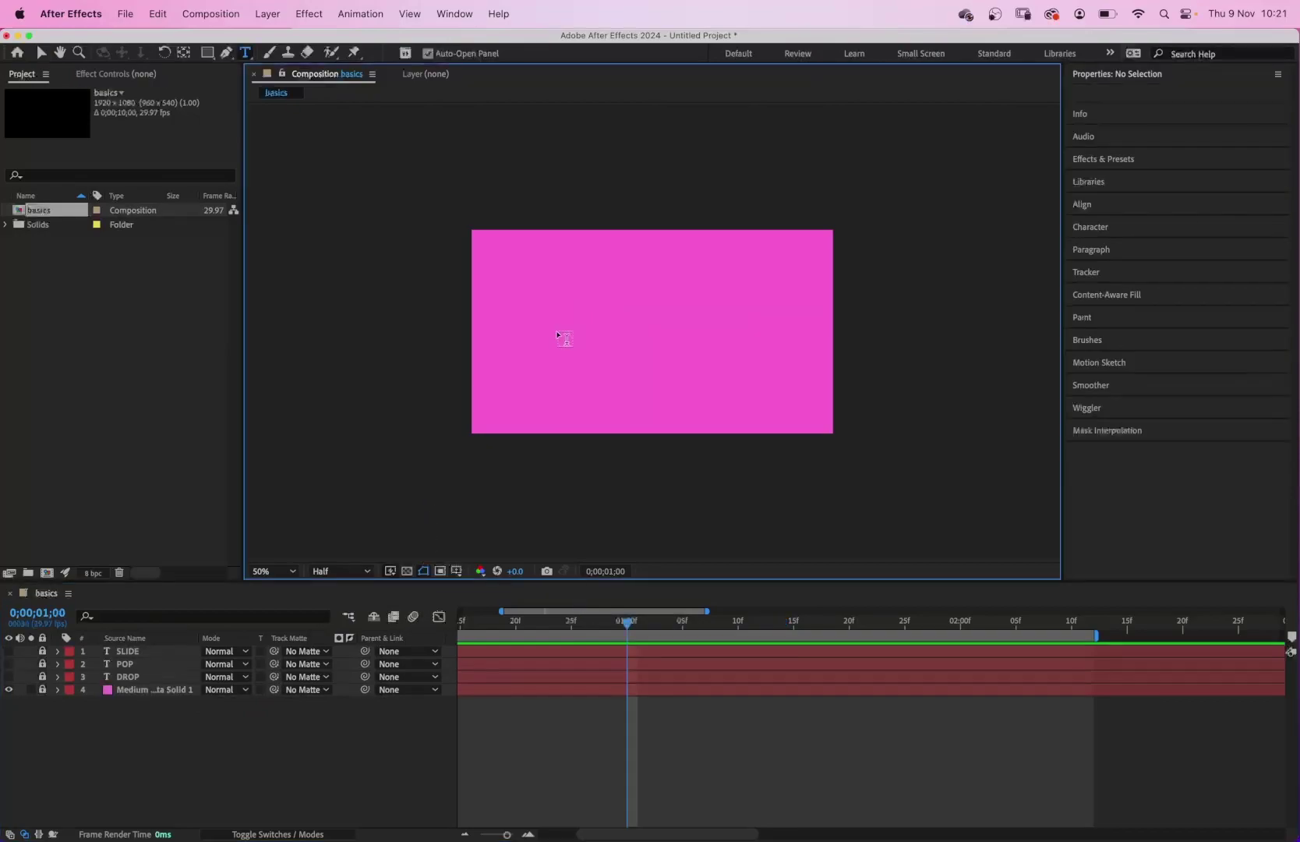
Add a new text layer reading APPEAR to the basics composition.
click(558, 334)
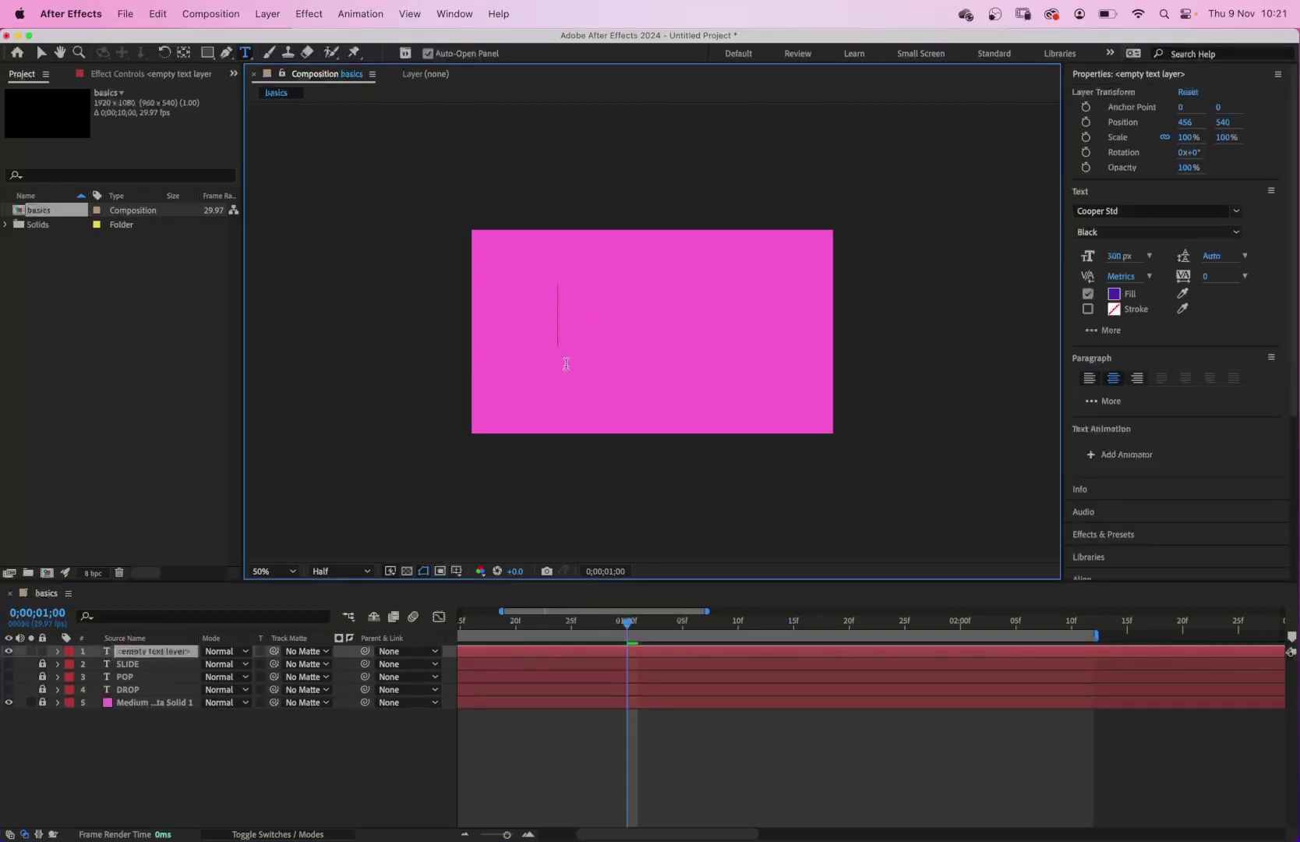
text(APPEAR)
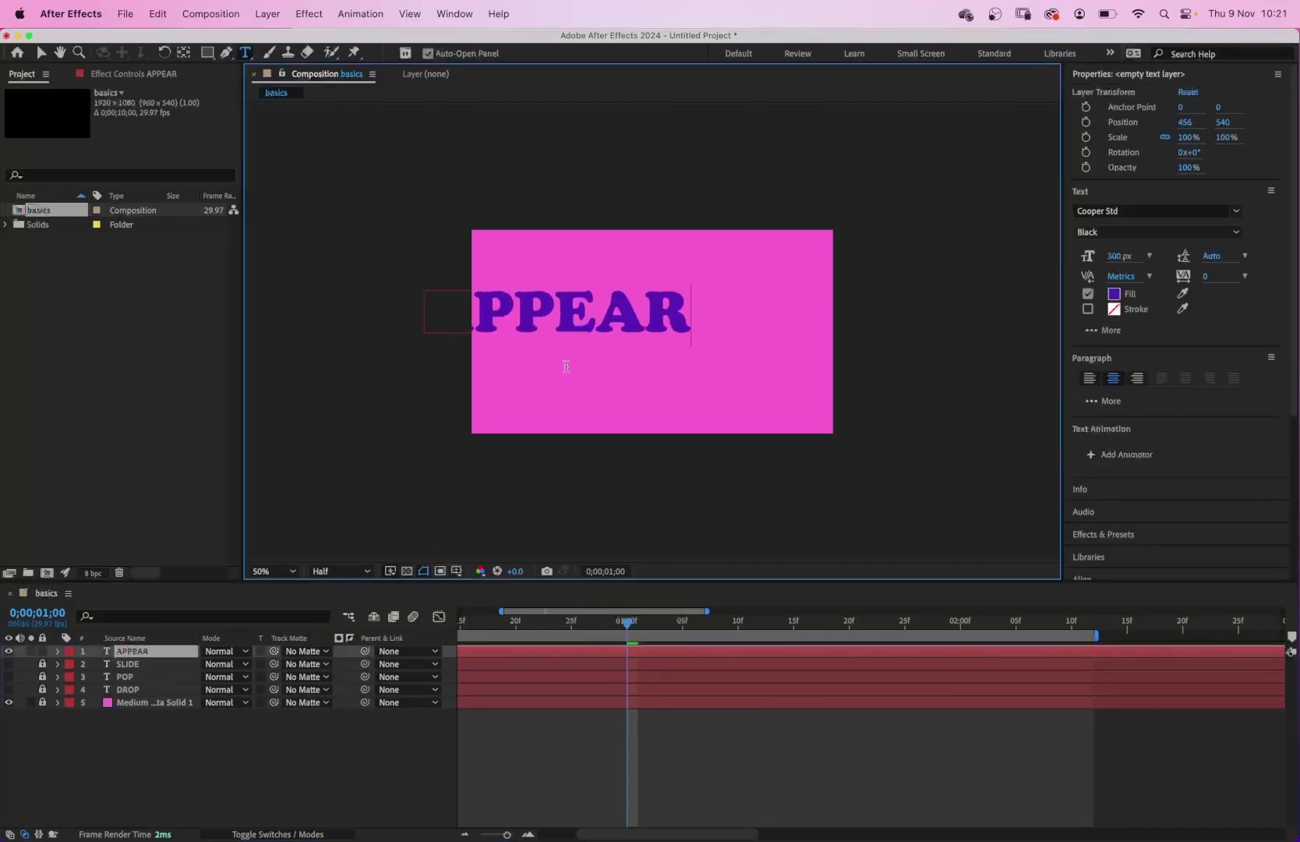
Move the APPEAR text into frame and align it to the centre of the composition.
click(41, 52)
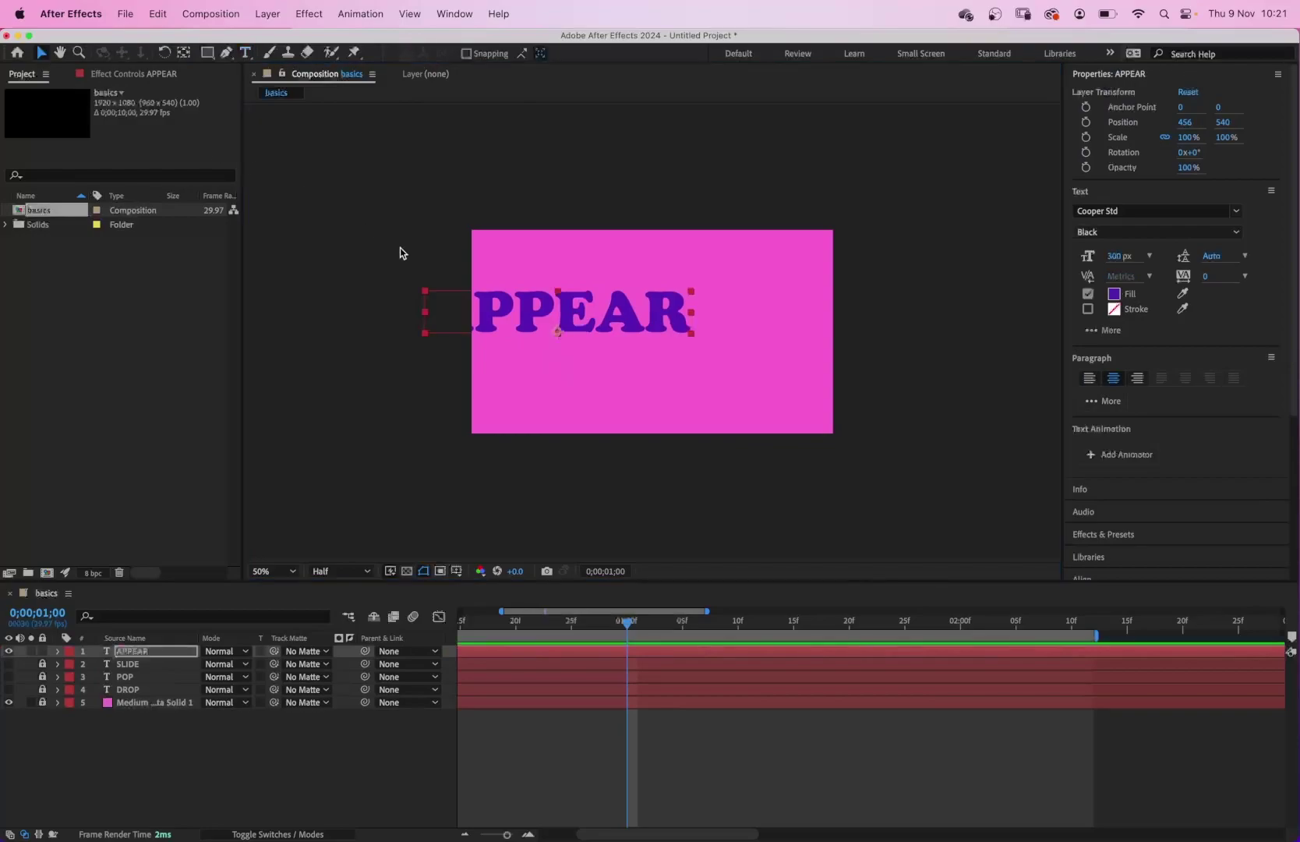
drag(596, 342, 686, 352)
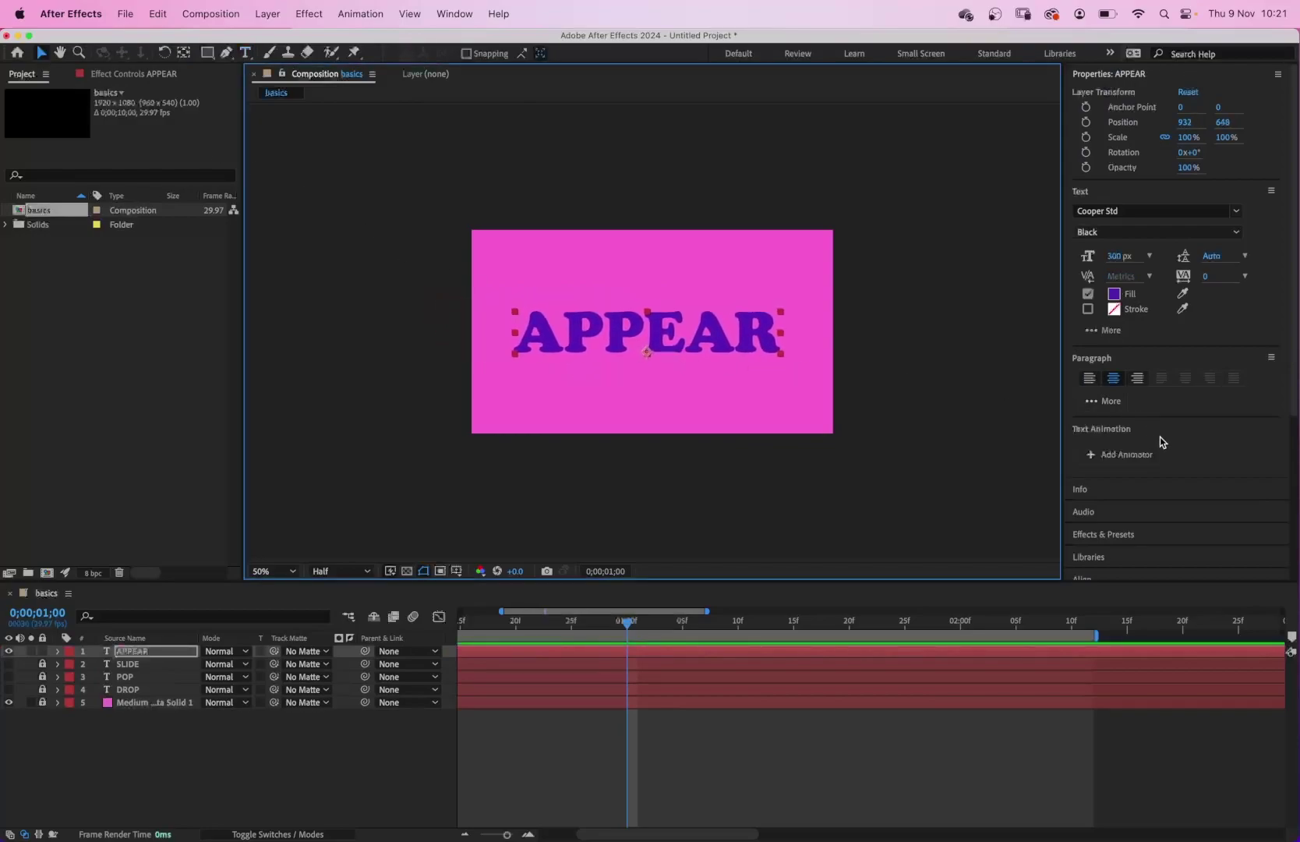
scroll(1283, 401, down, 5)
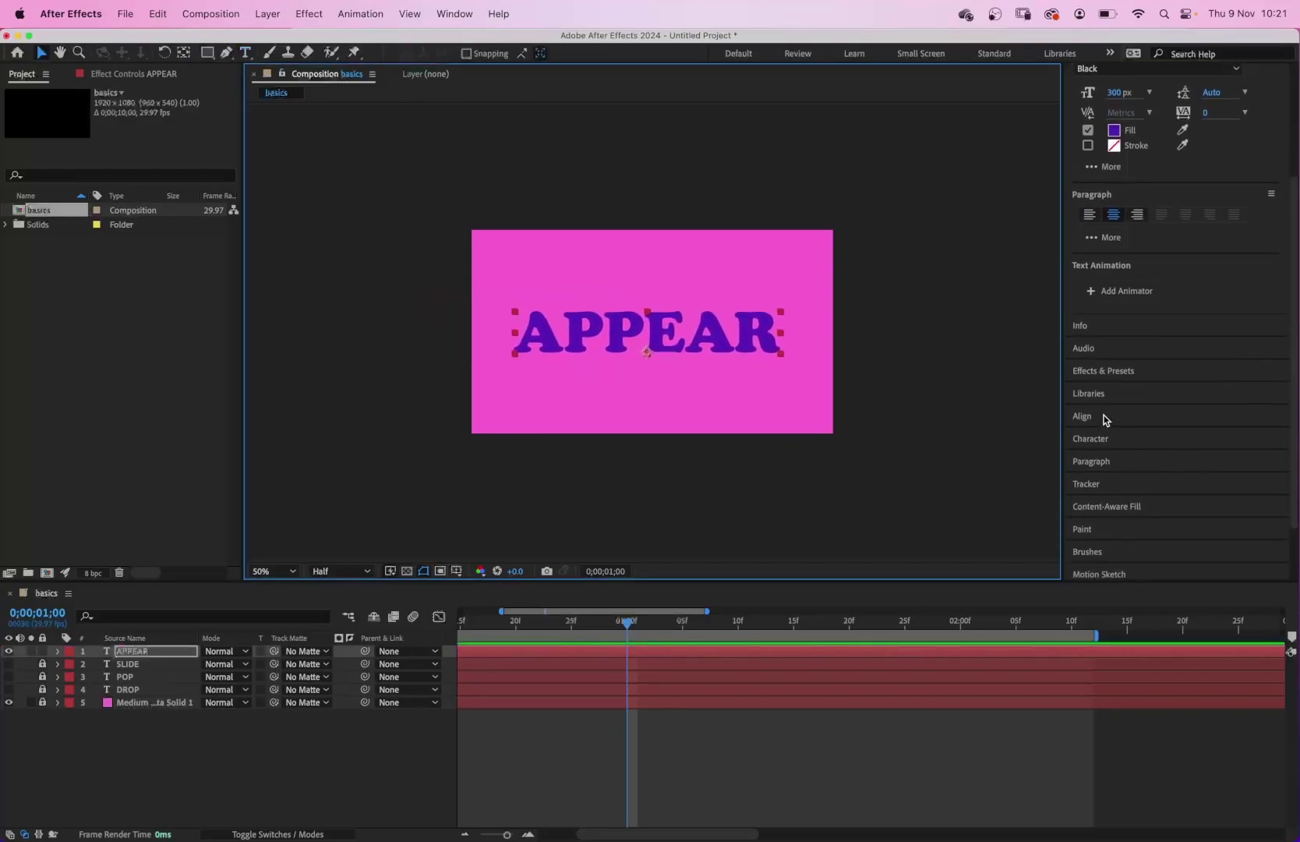
click(1106, 419)
click(1104, 225)
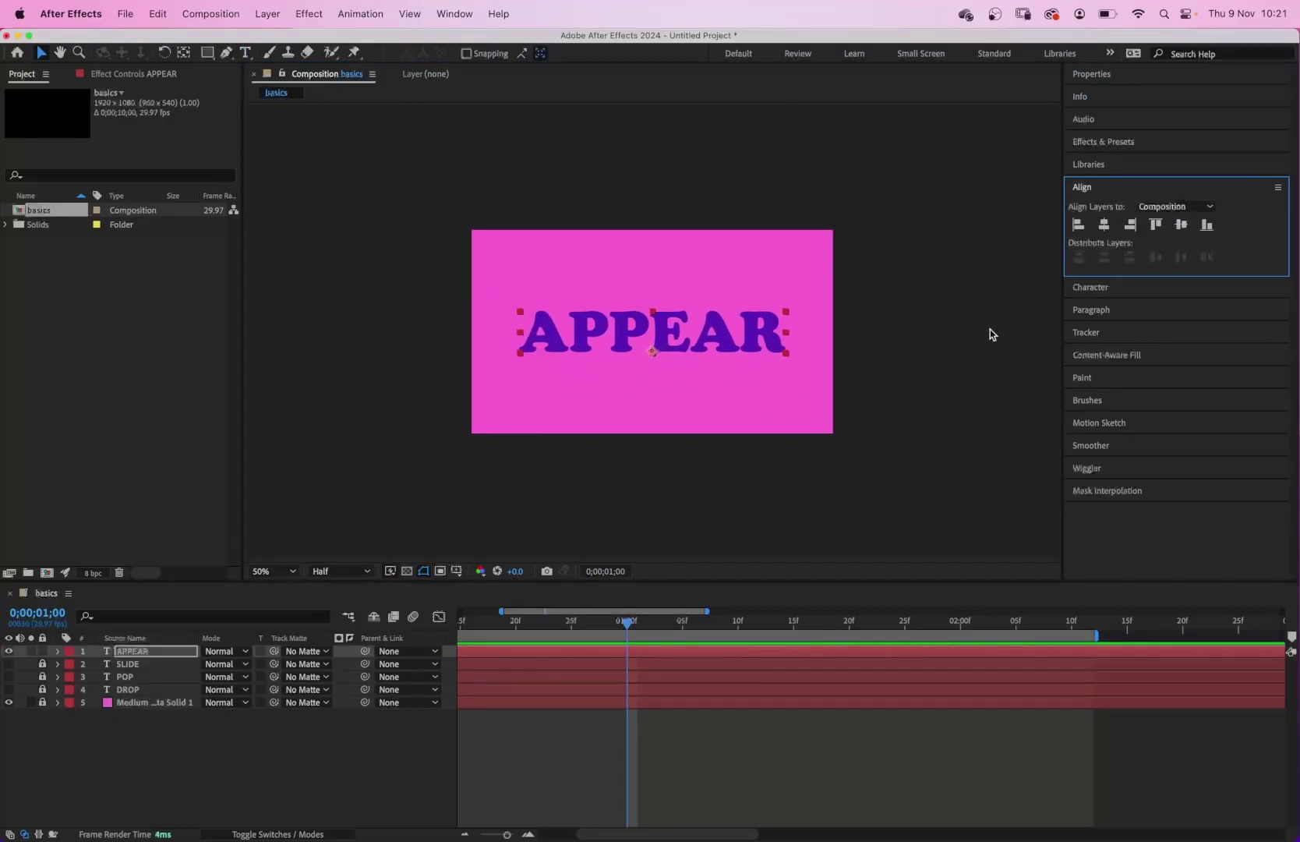
click(1089, 195)
click(830, 380)
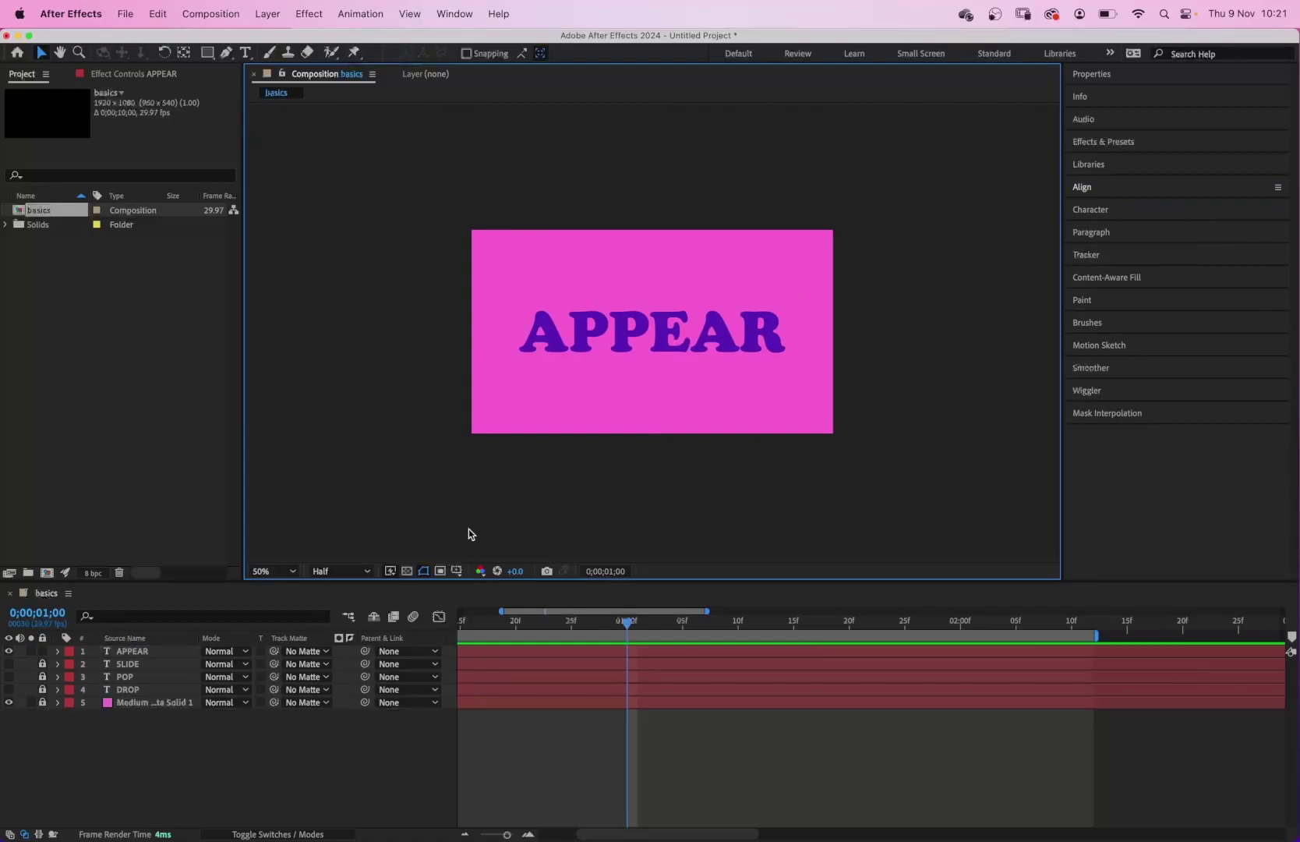
Reveal the APPEAR layer's Position property, leaving no layer selected.
click(138, 654)
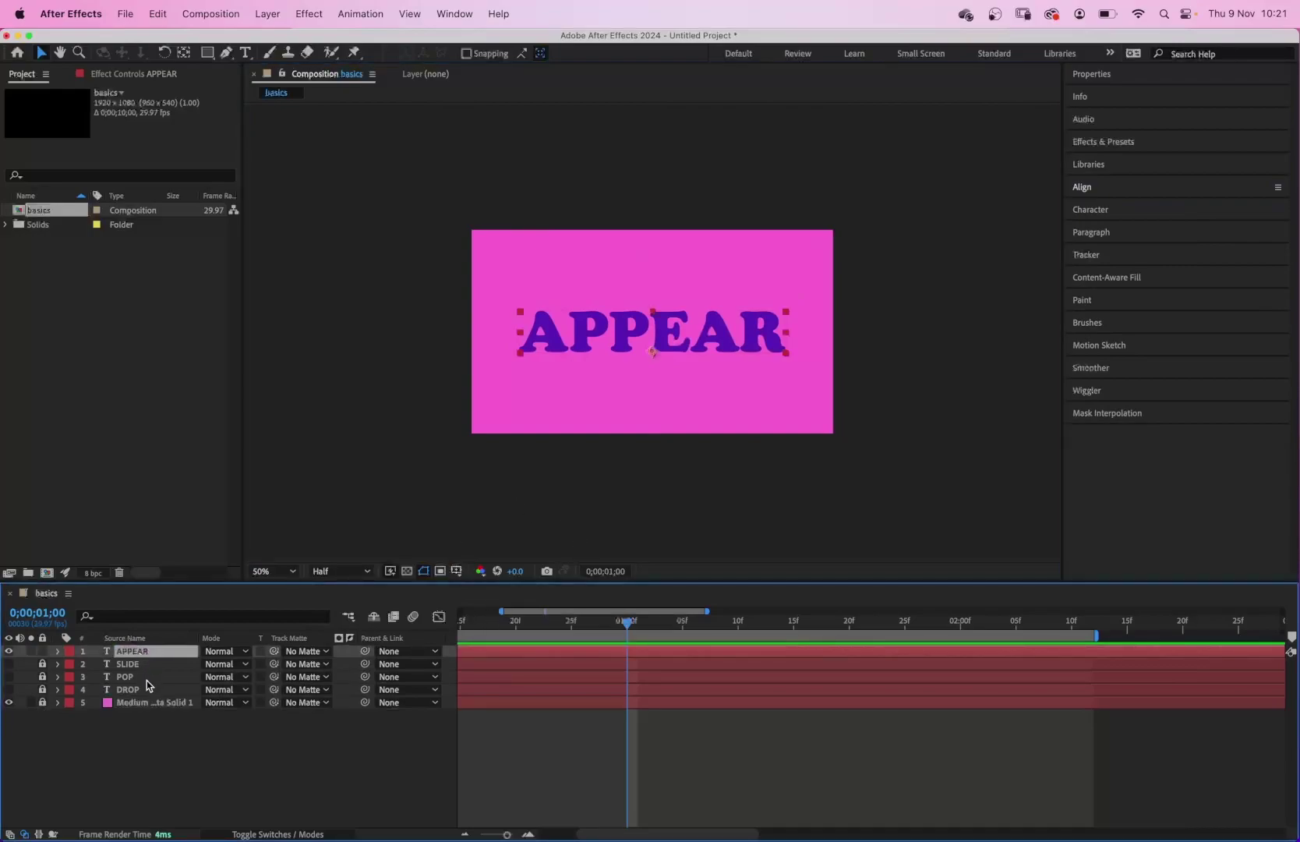
key(p)
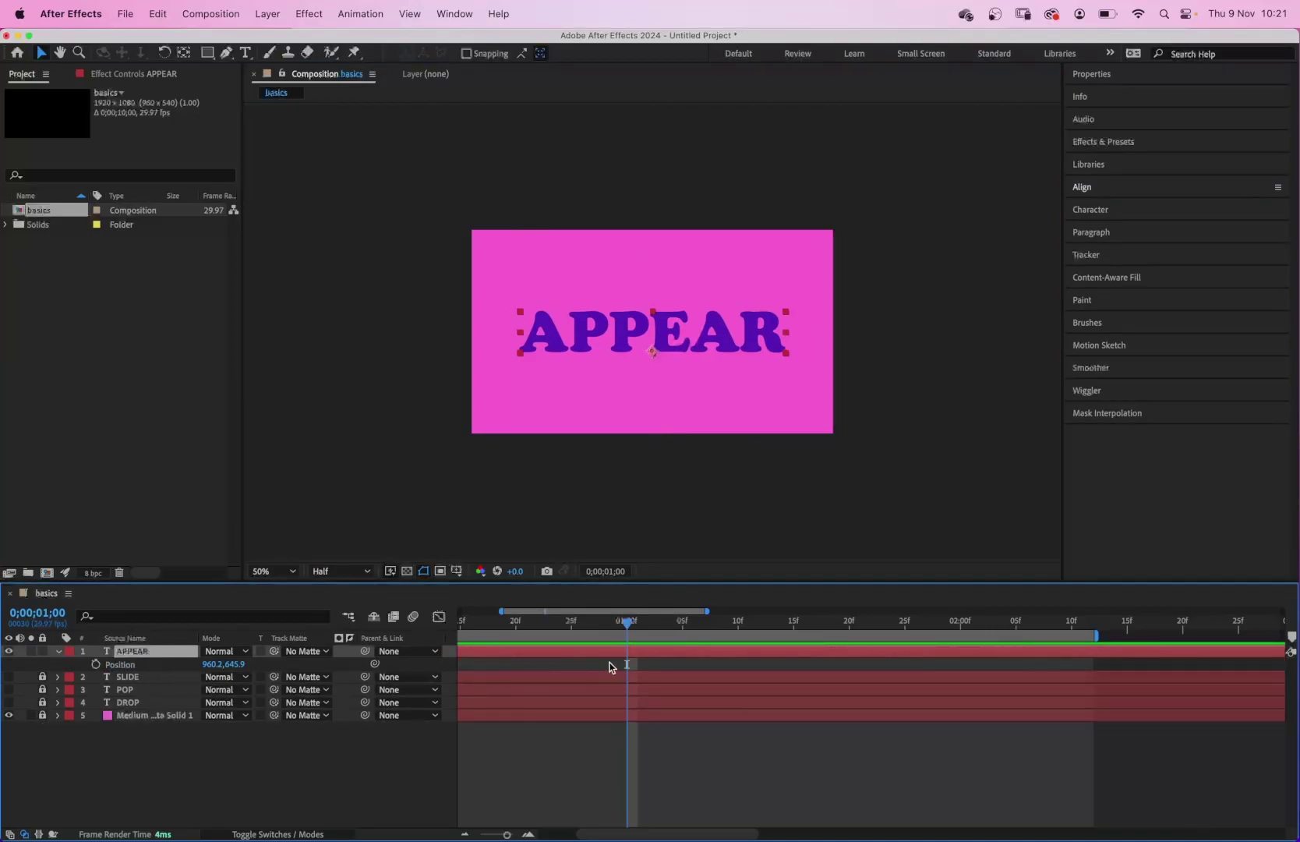
click(595, 522)
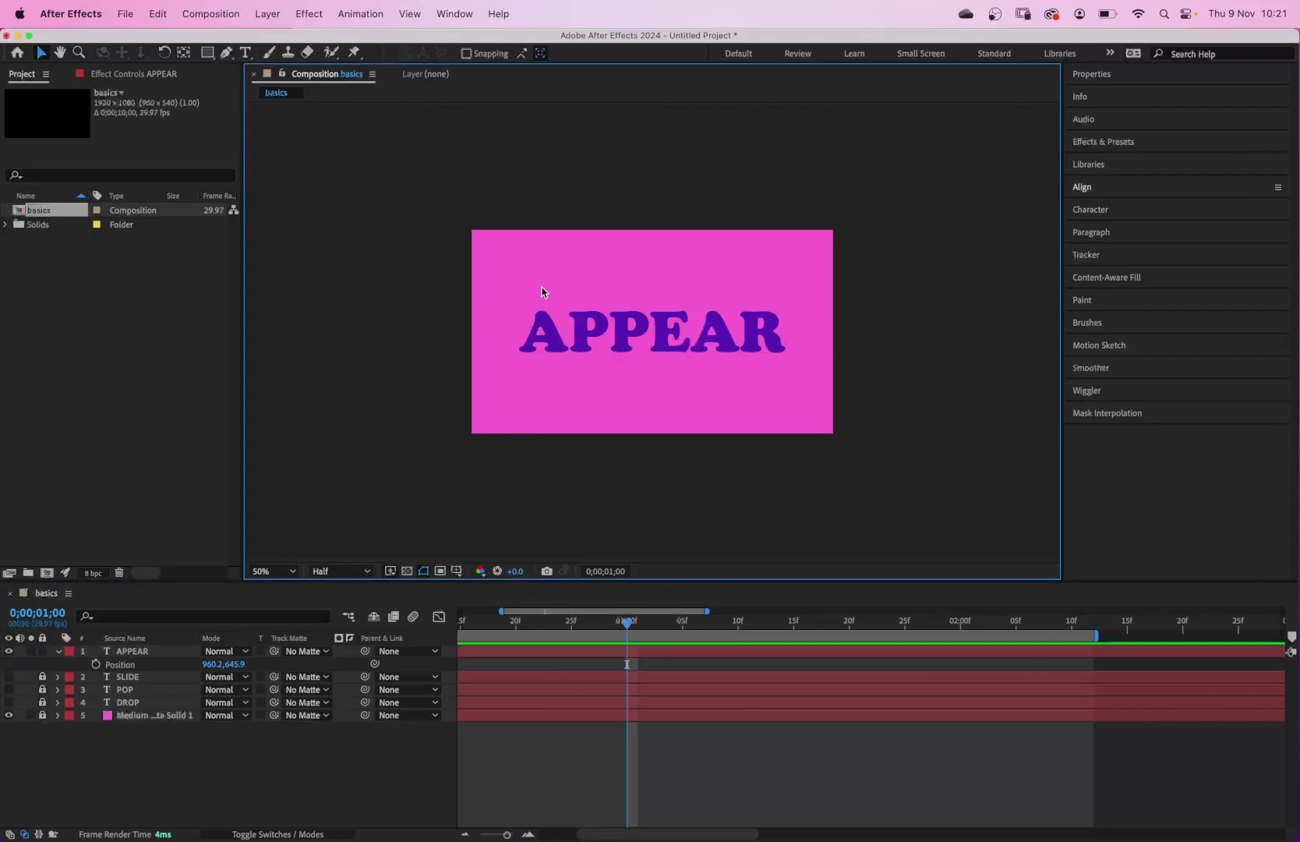
Draw a rectangle shape about 1529 by 527 px over the APPEAR text with no layer selected, and delete that shape layer.
click(208, 52)
mouse_move(508, 284)
mouse_down()
mouse_move(601, 331)
mouse_move(796, 382)
mouse_up()
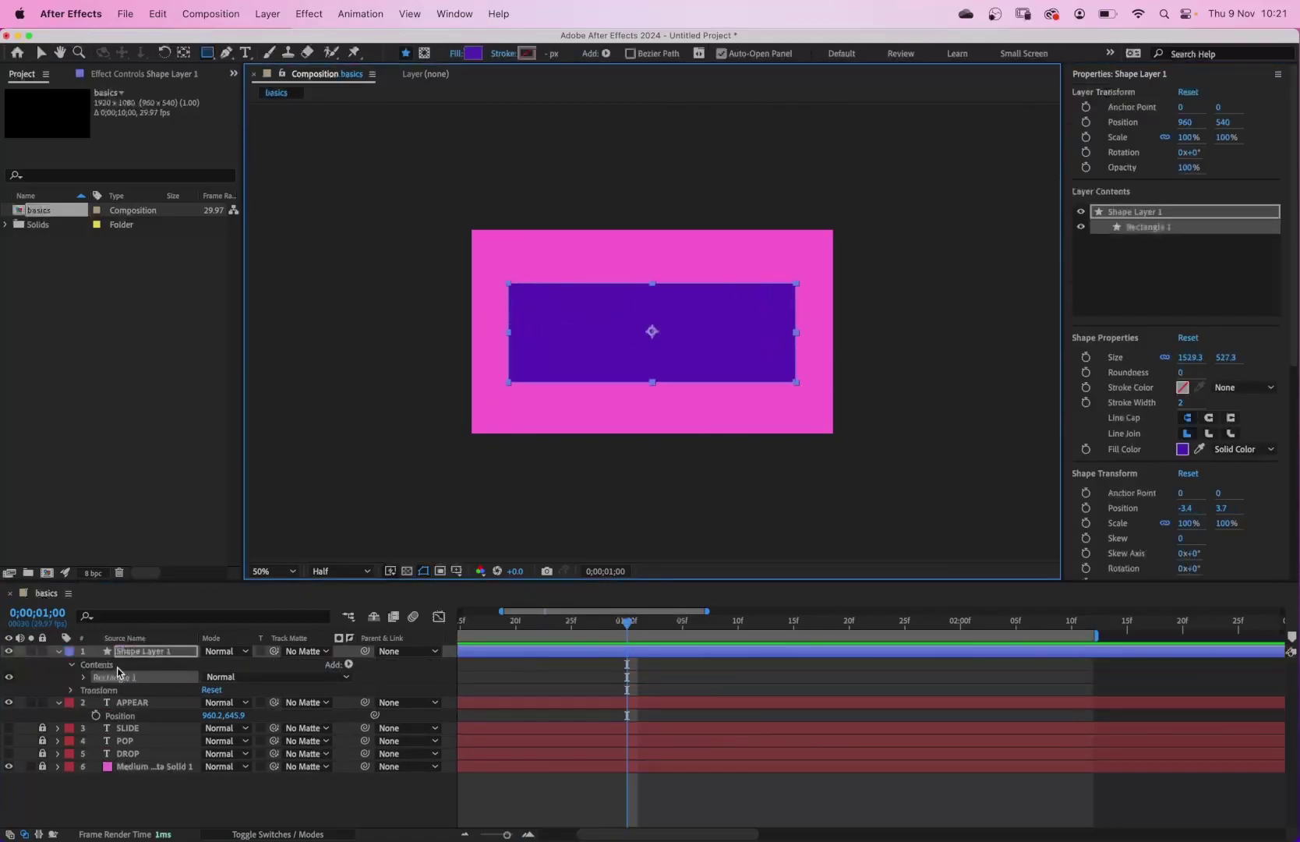
click(147, 654)
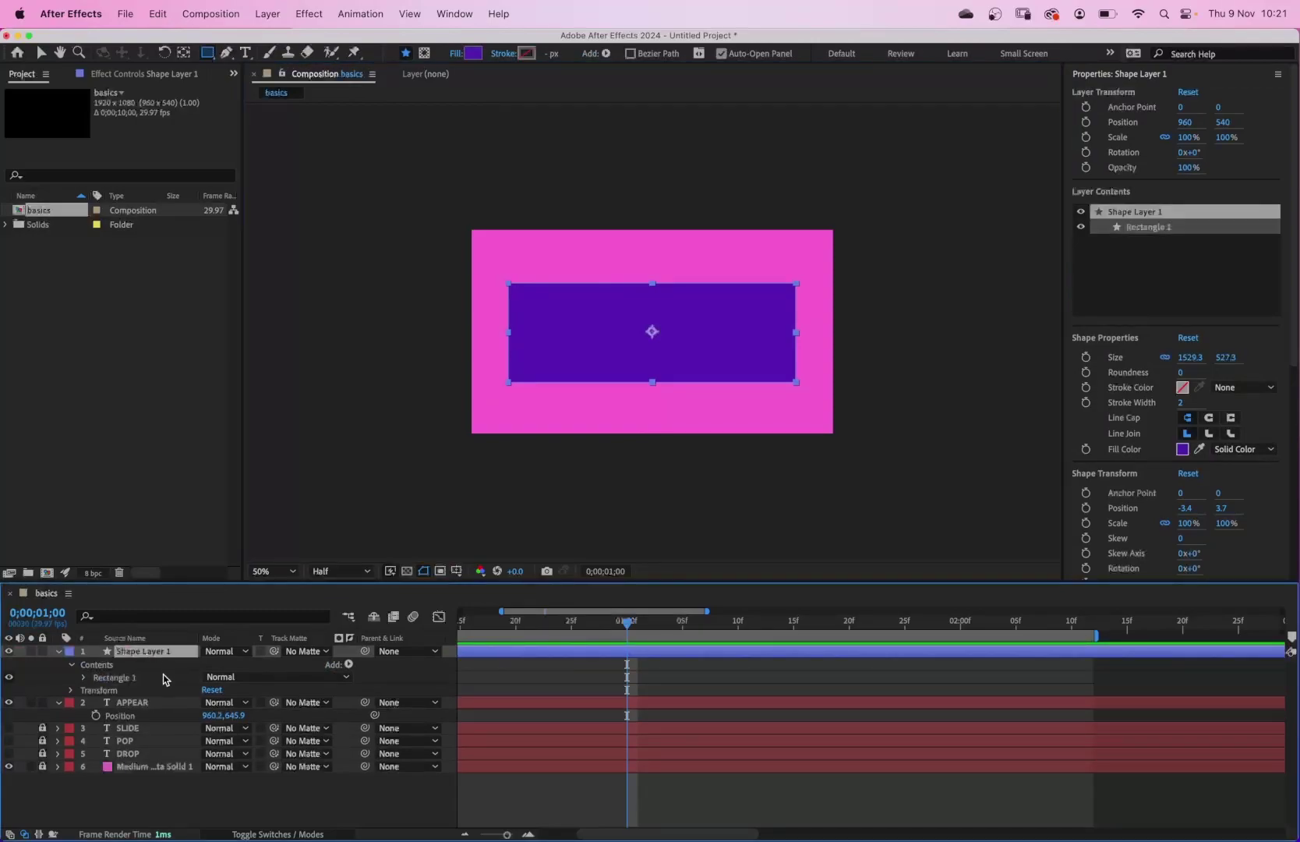
key(Delete)
key(v)
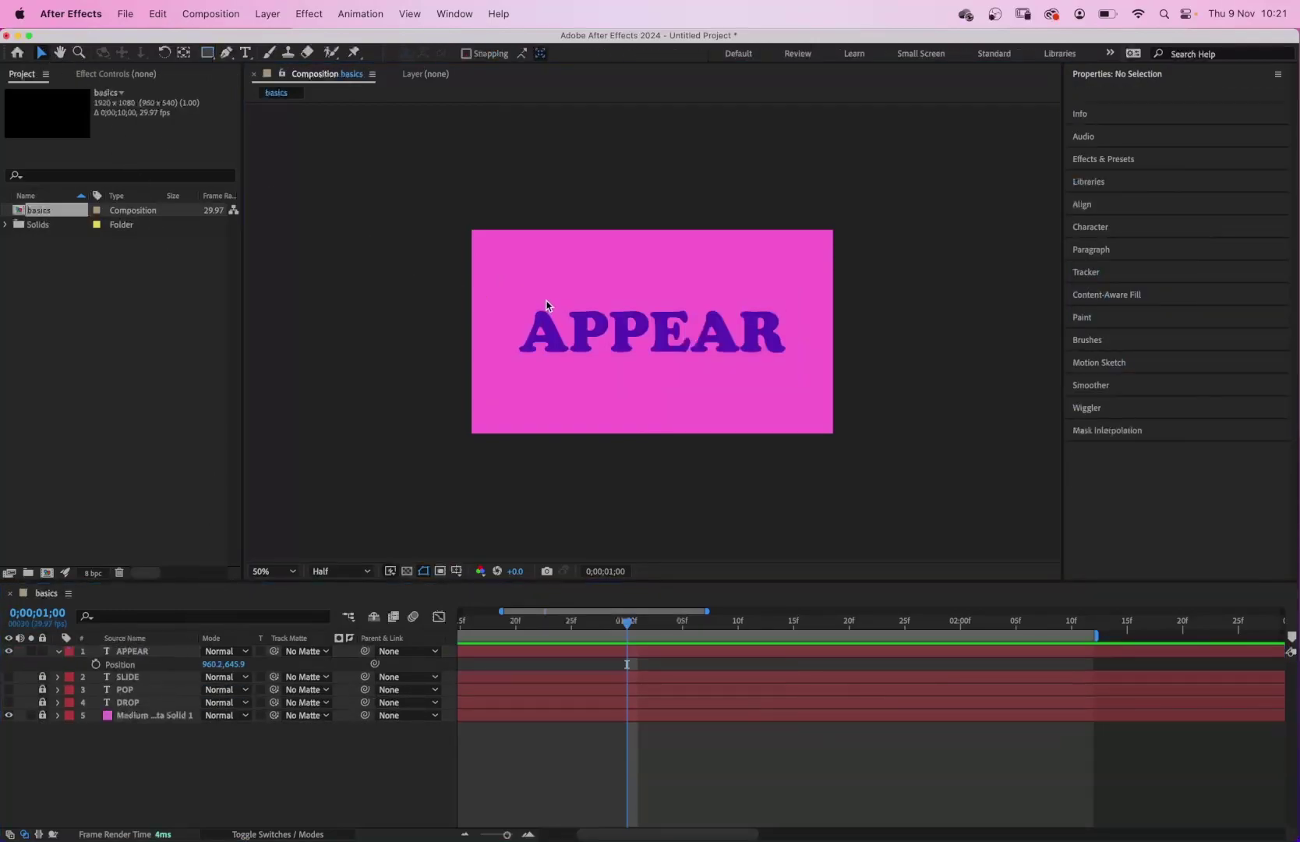
Try a rectangular mask around the text on the selected APPEAR layer, undo it and deselect the layer.
click(548, 336)
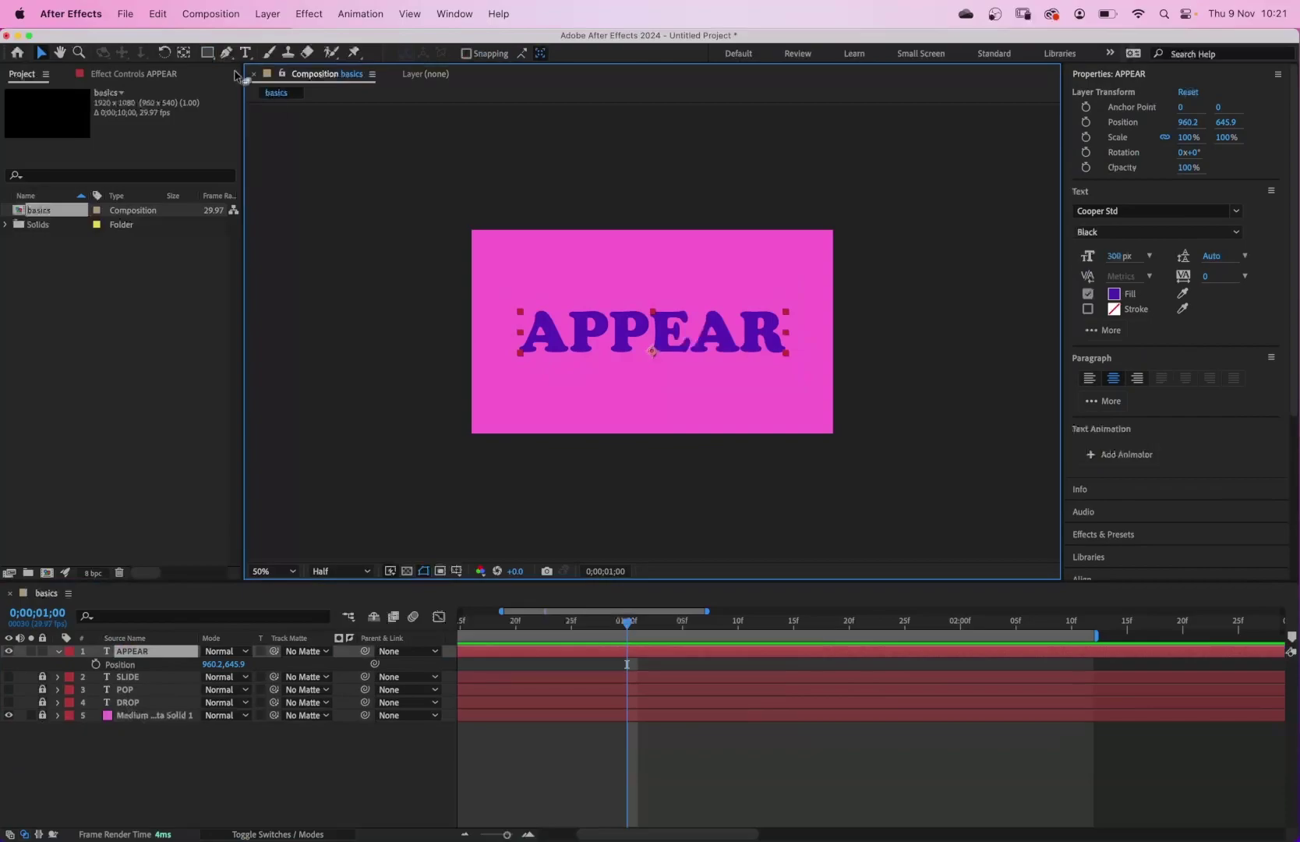
click(207, 52)
drag(503, 294, 800, 371)
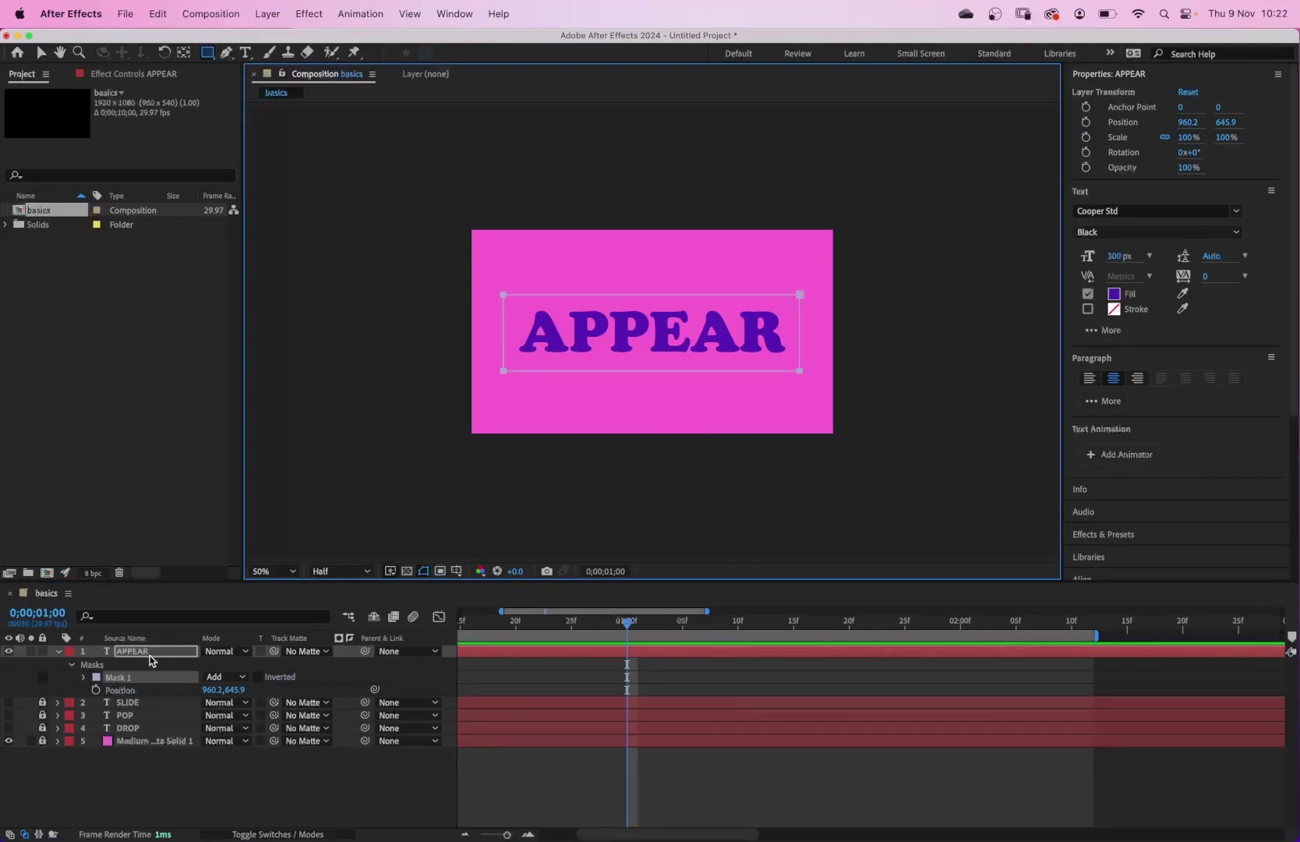
key(super+z)
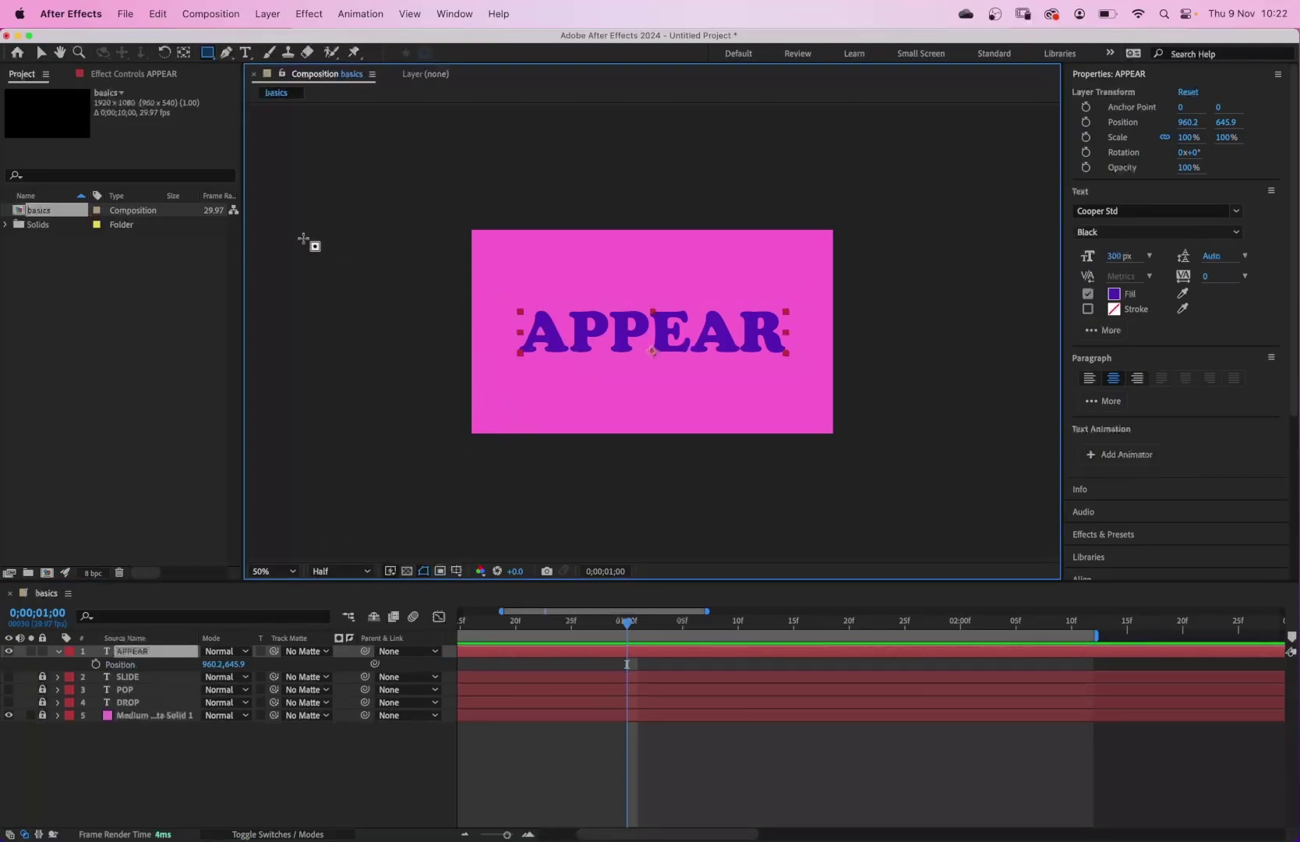
click(42, 52)
click(466, 367)
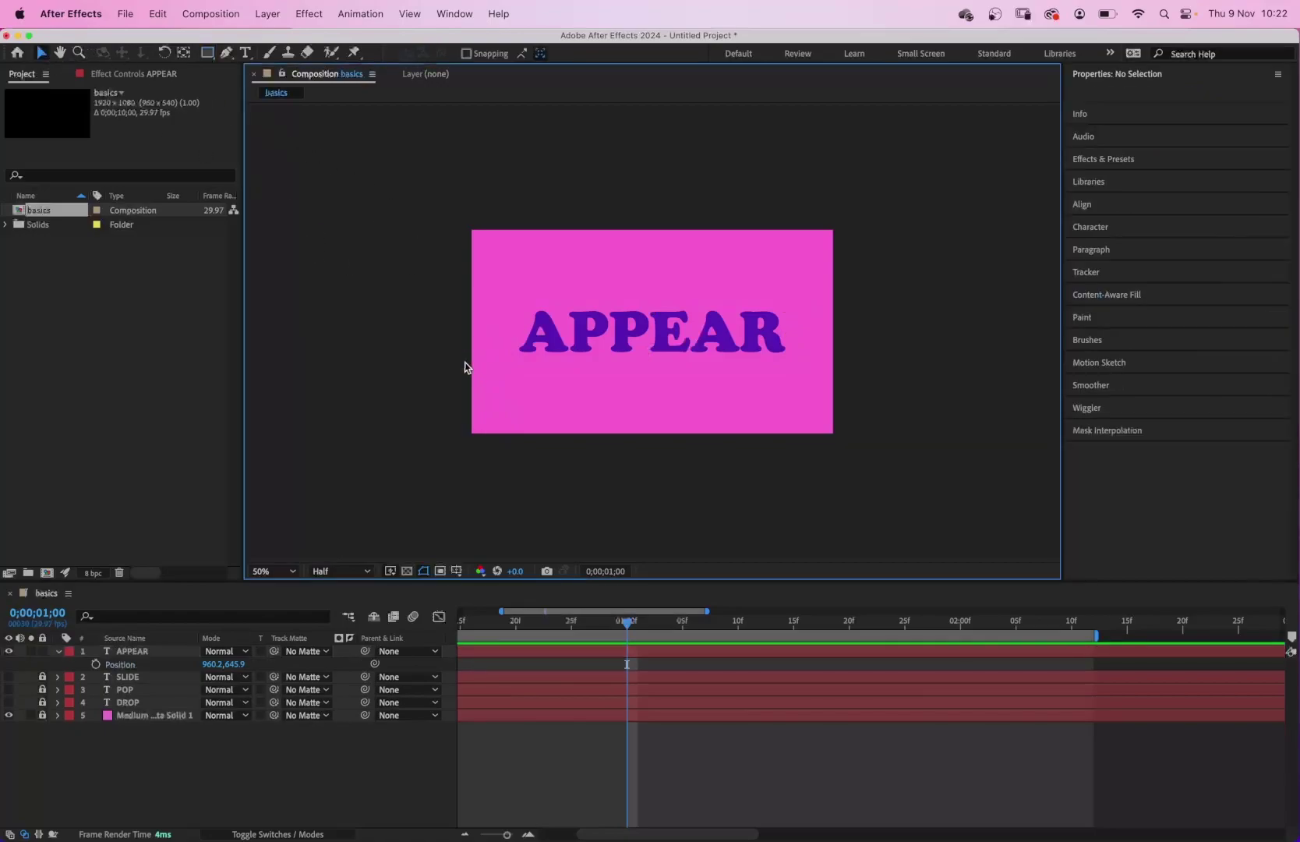
Draw a small rectangle shape about 398 by 416 px over the first letters with nothing selected, and delete it.
click(207, 53)
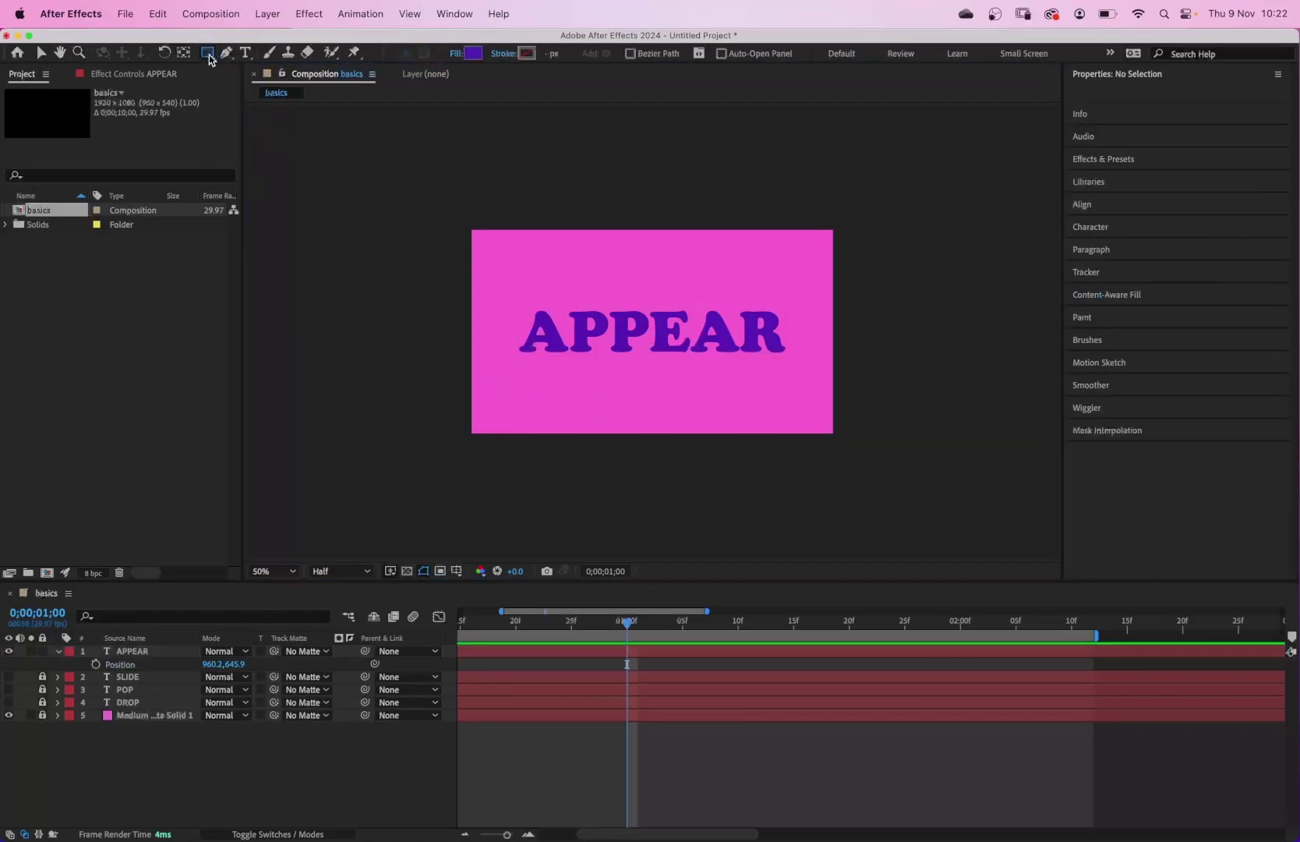
drag(527, 246, 601, 324)
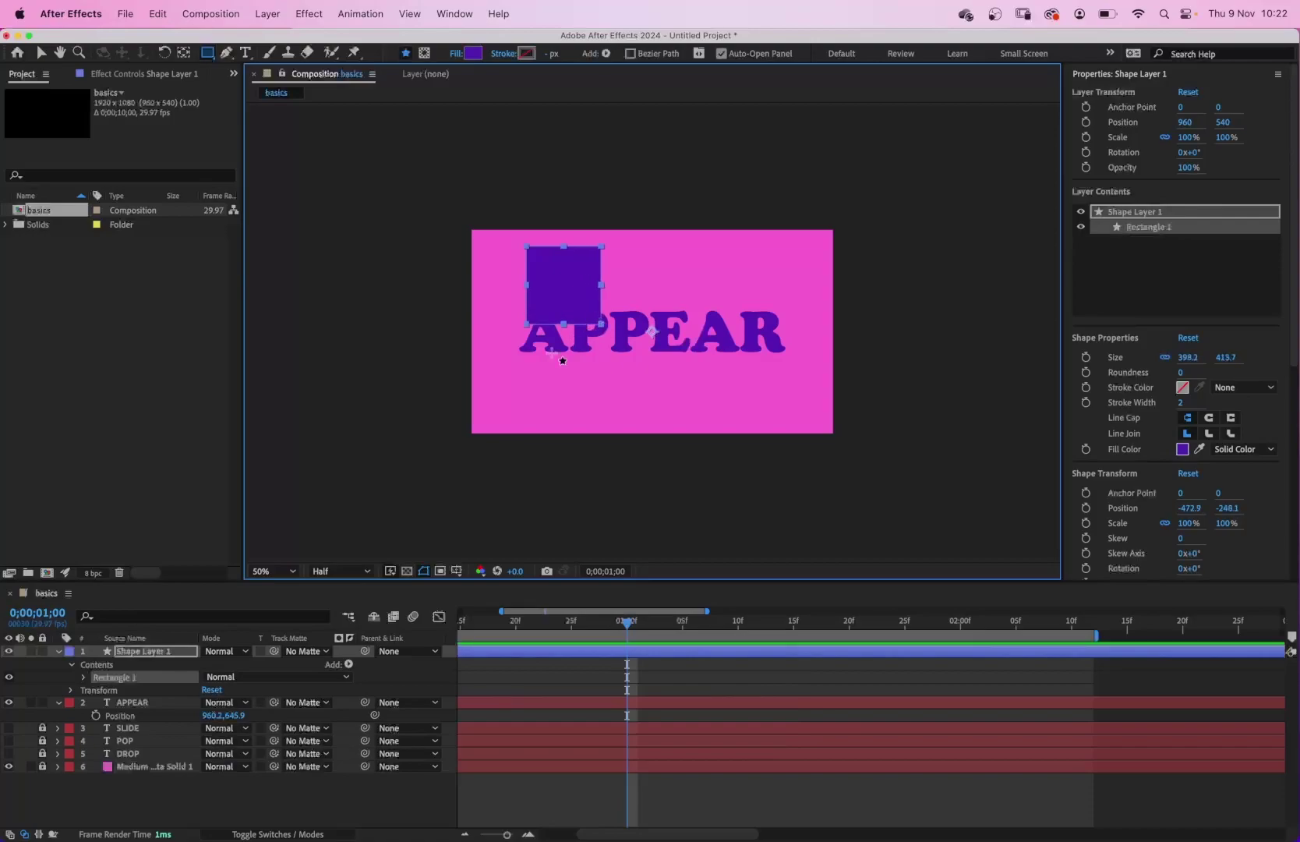
key(Delete)
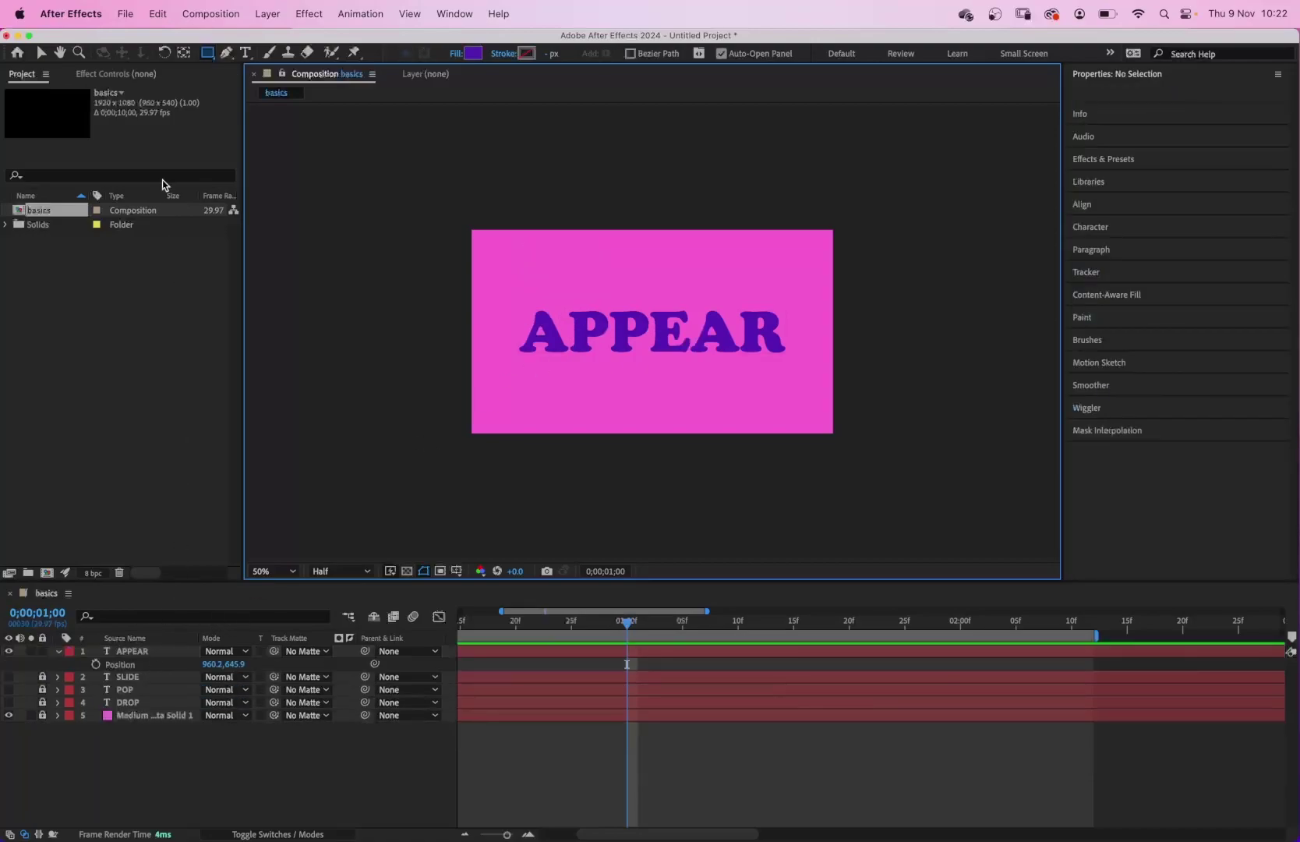
click(42, 55)
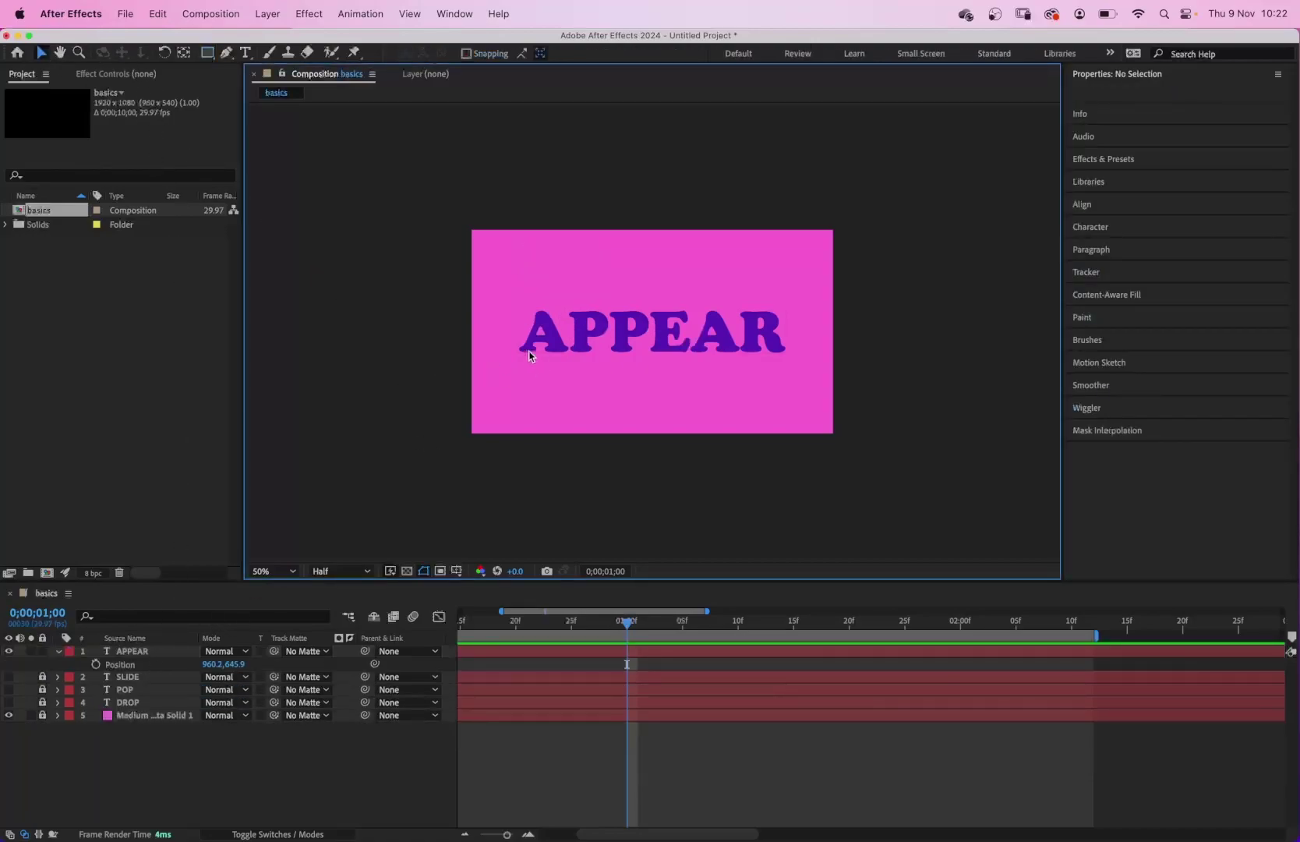
Draw a rectangular mask on the APPEAR layer, slightly larger than the word on all sides.
click(554, 346)
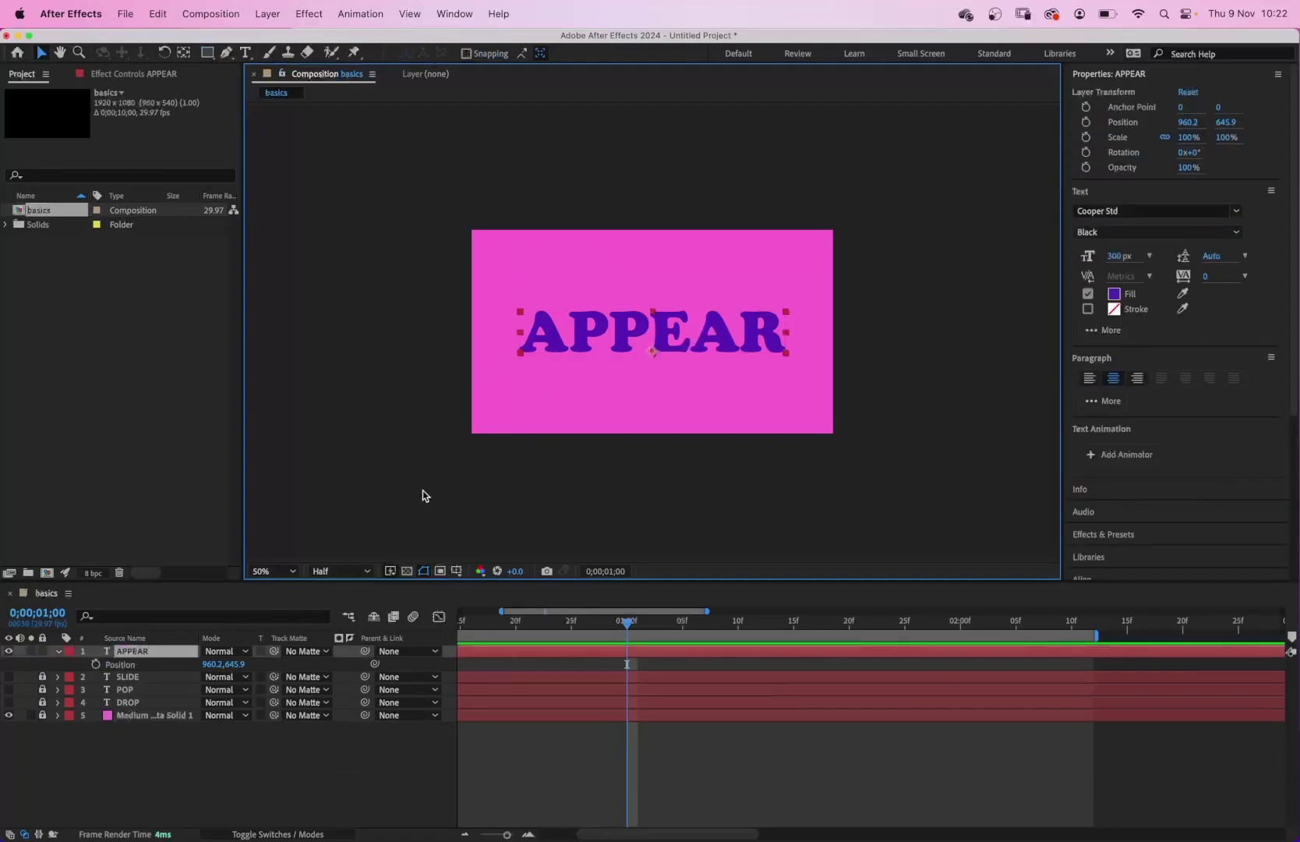
click(207, 52)
drag(520, 308, 798, 368)
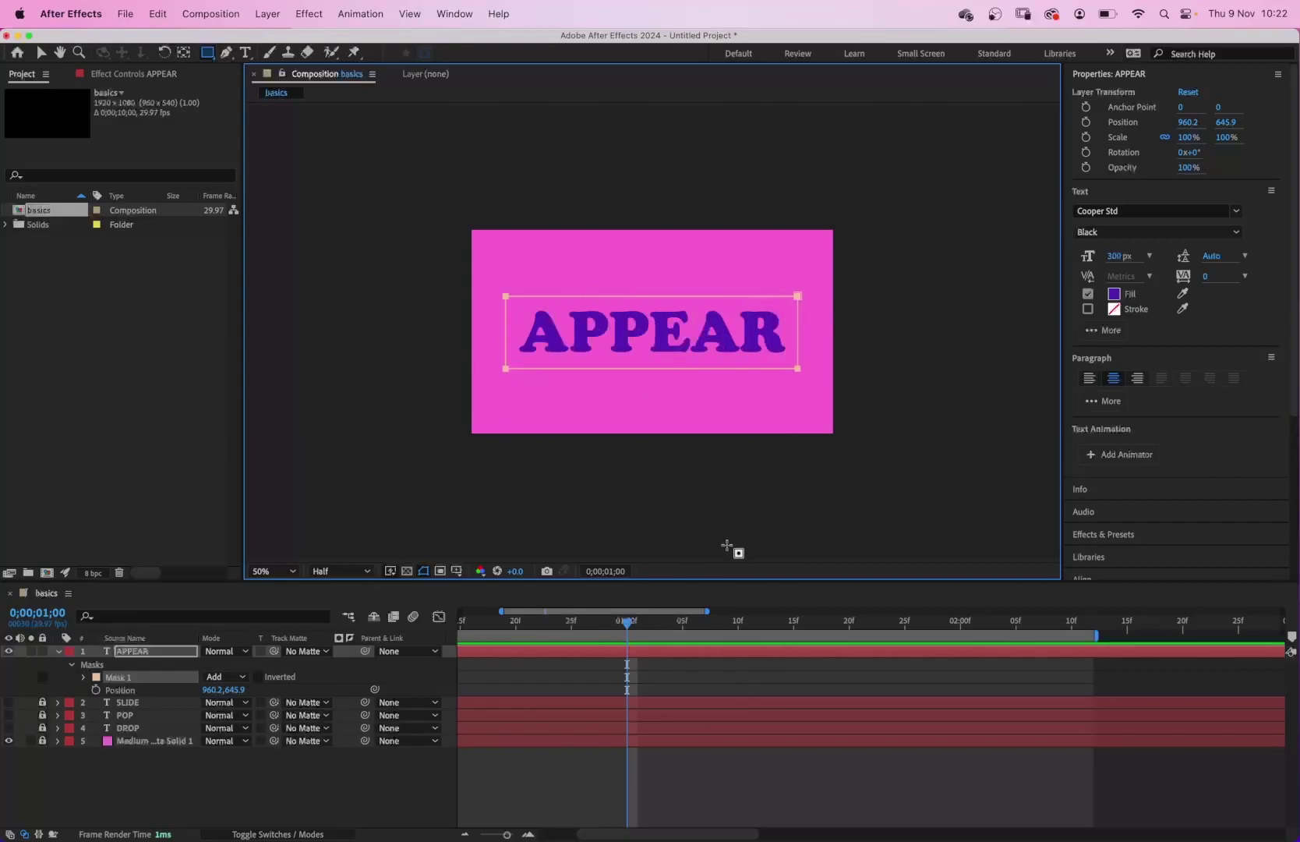
click(41, 53)
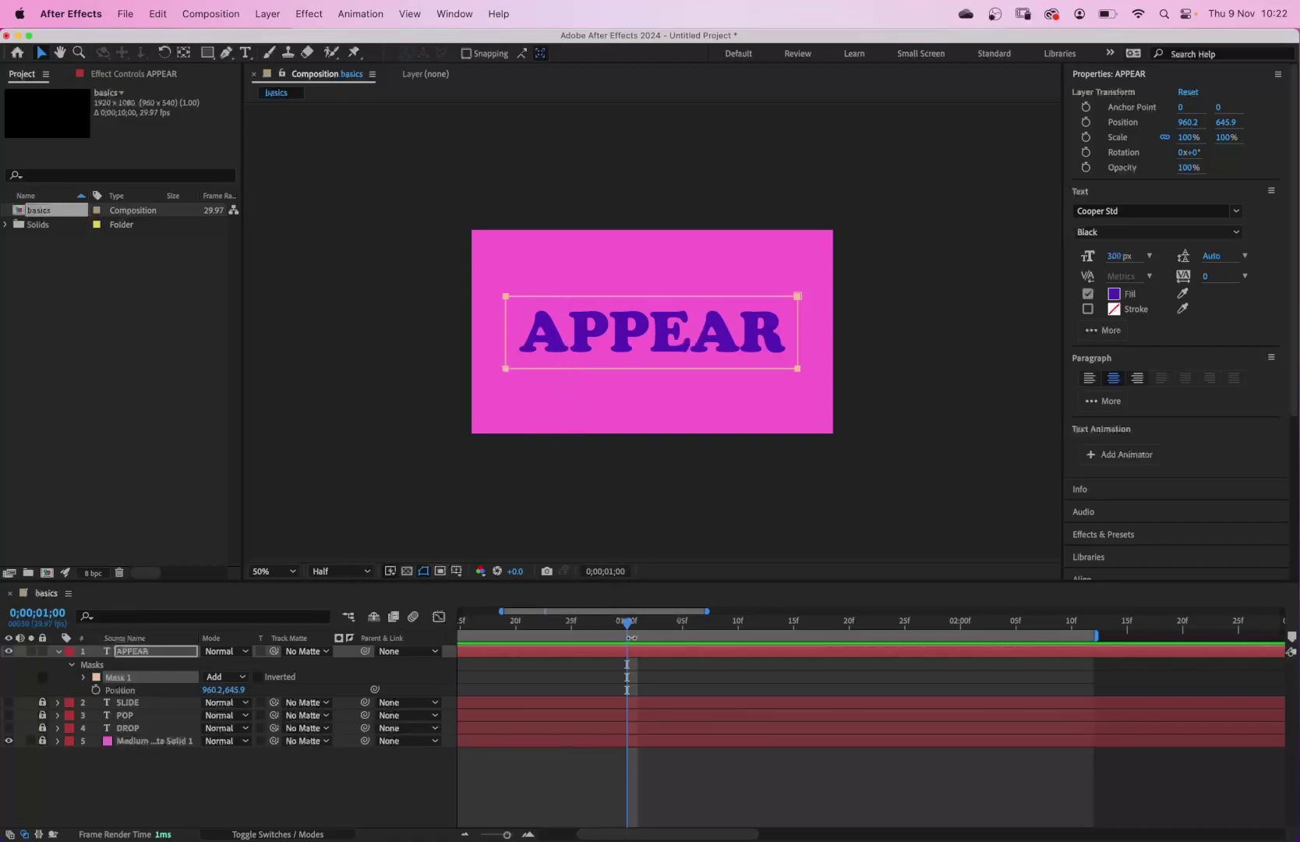
Try keyframing the APPEAR layer's own Position at 0;00;01;00 and lower at 0;00;00;25, and undo these changes.
click(96, 690)
drag(627, 630, 571, 624)
drag(616, 346, 617, 367)
mouse_move(575, 624)
mouse_down()
mouse_move(612, 633)
mouse_move(560, 627)
mouse_up()
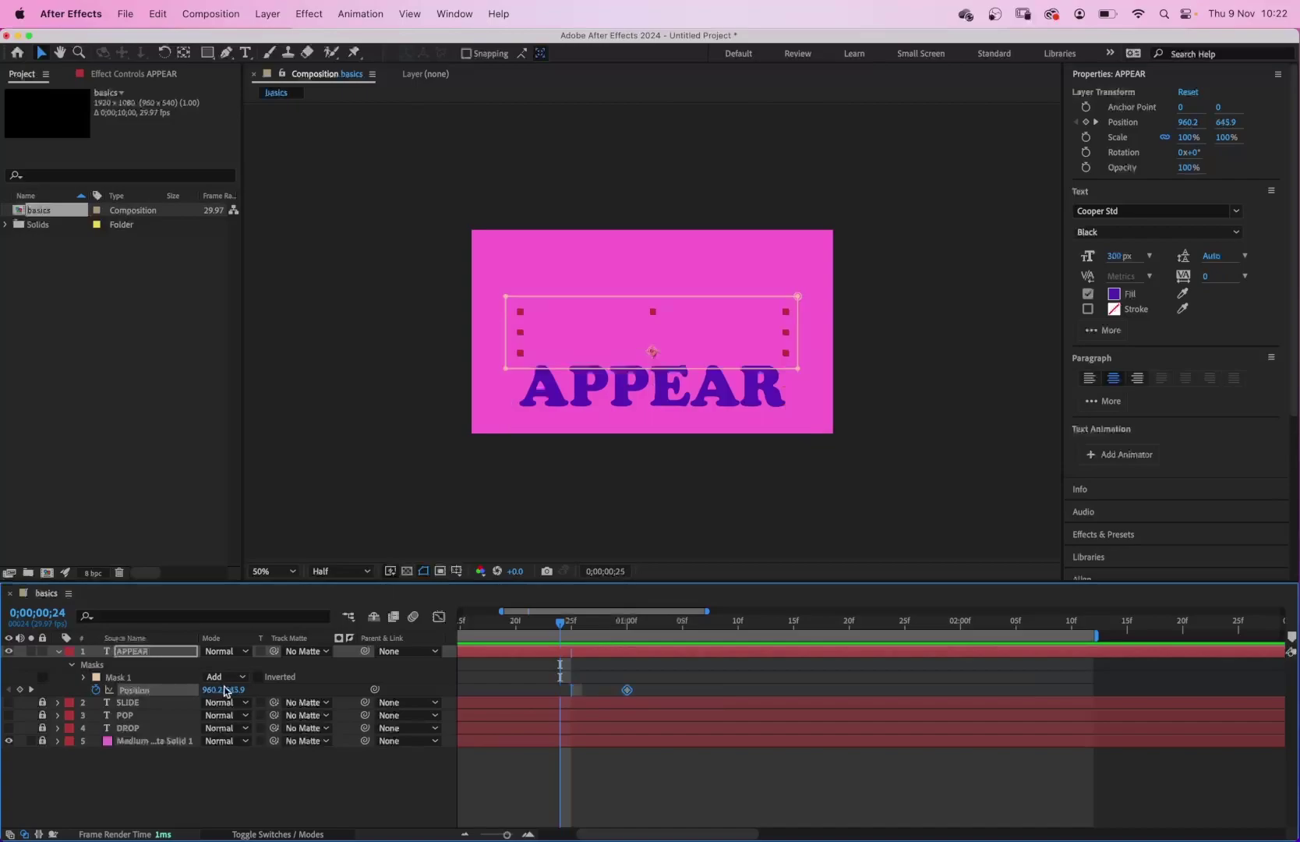
key(ctrl+z)
key(ctrl+z)
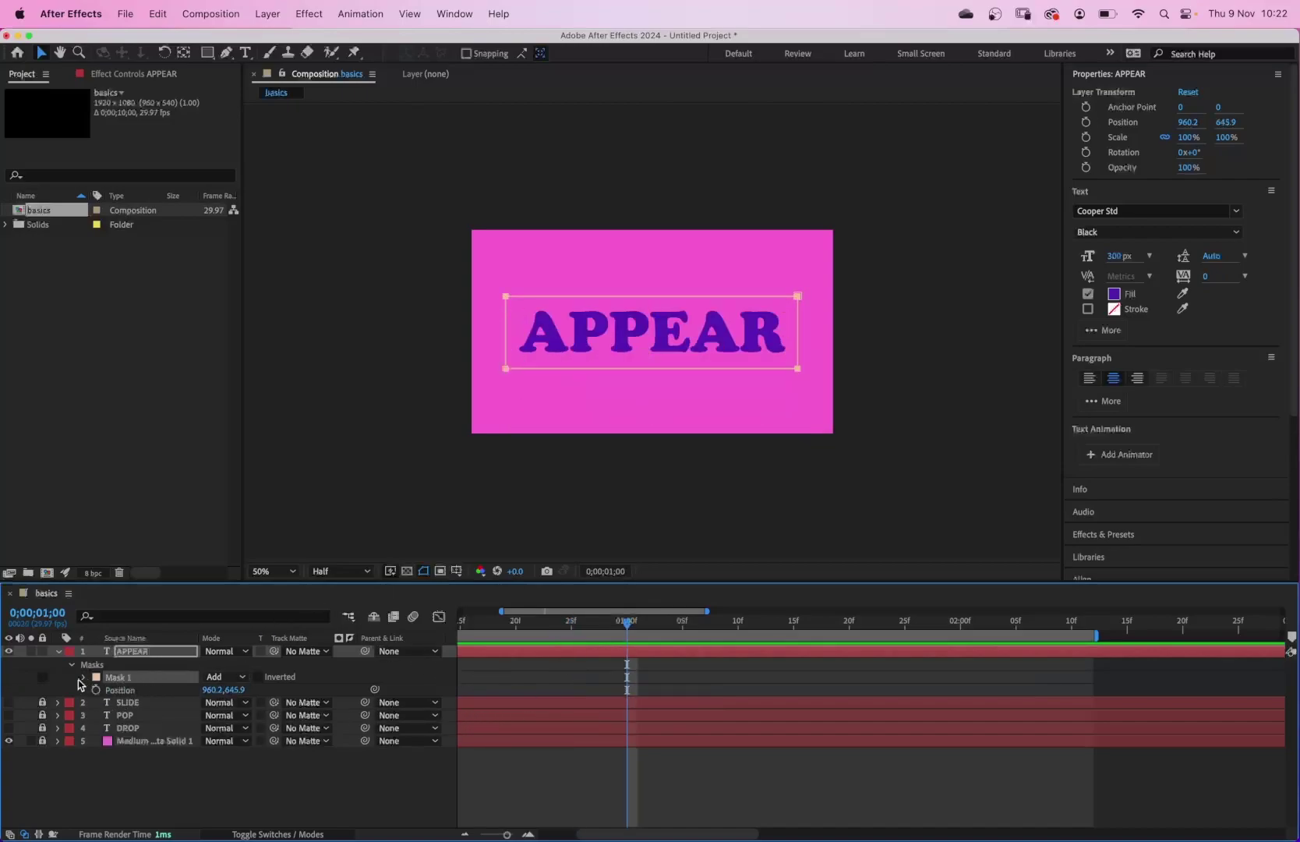
Expand the APPEAR layer's full properties and add a Position text animator.
click(58, 651)
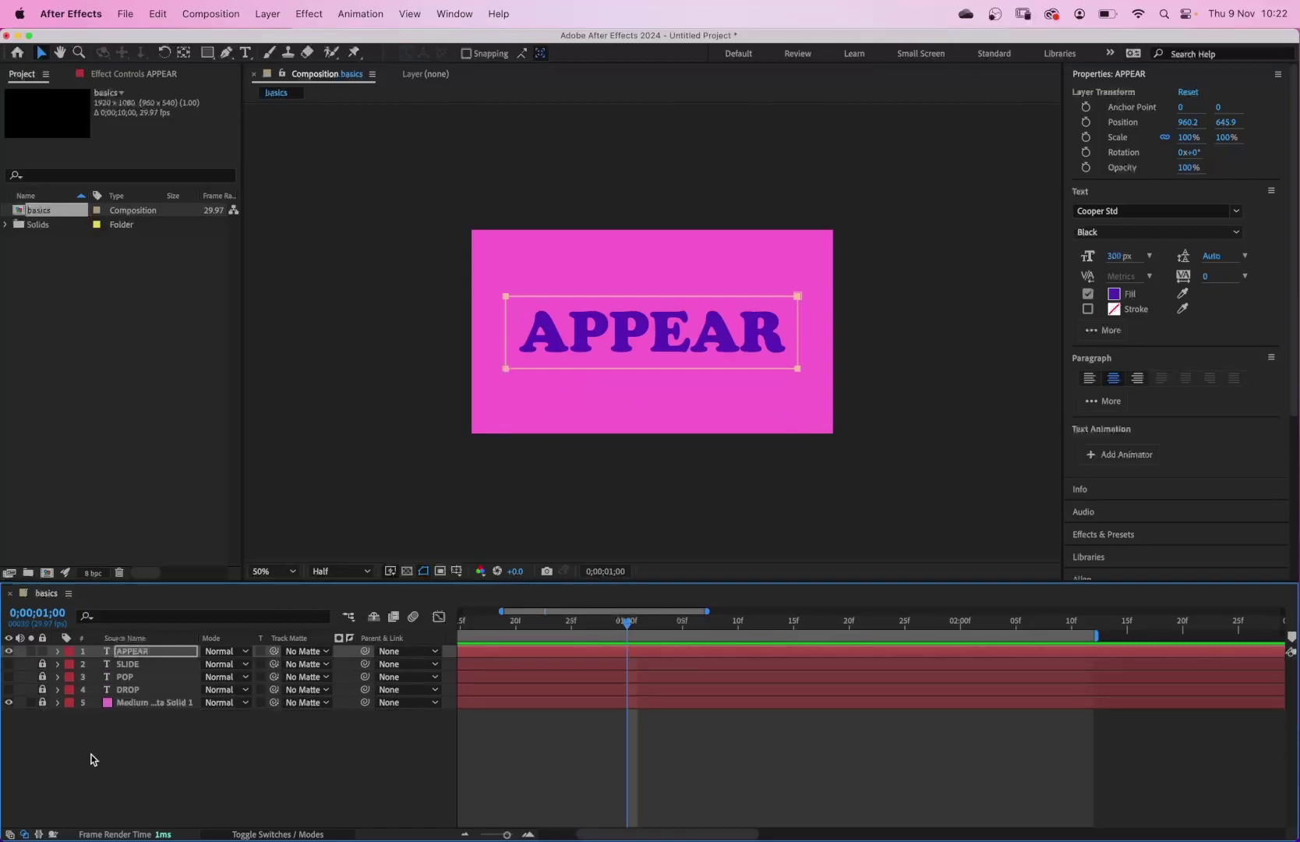
click(92, 755)
click(60, 653)
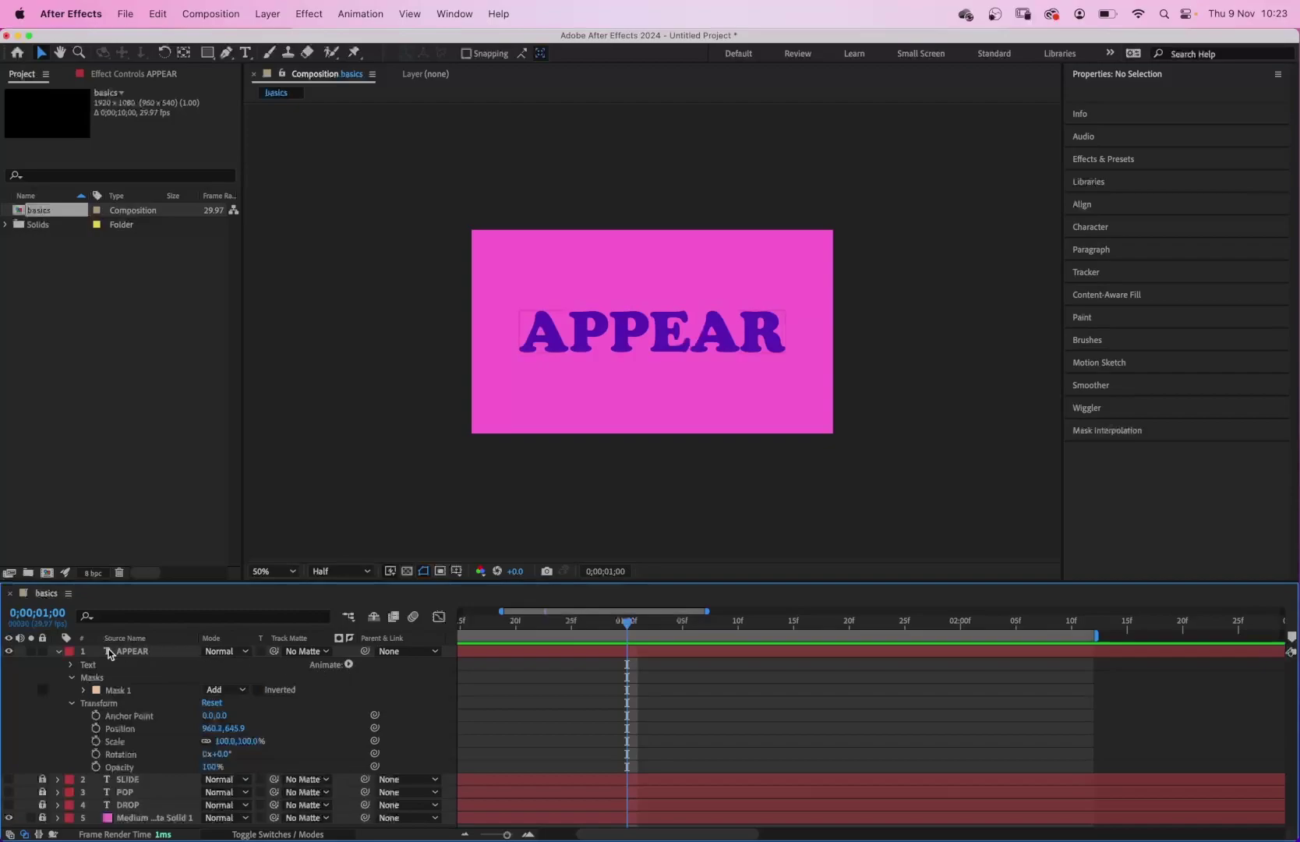
click(349, 665)
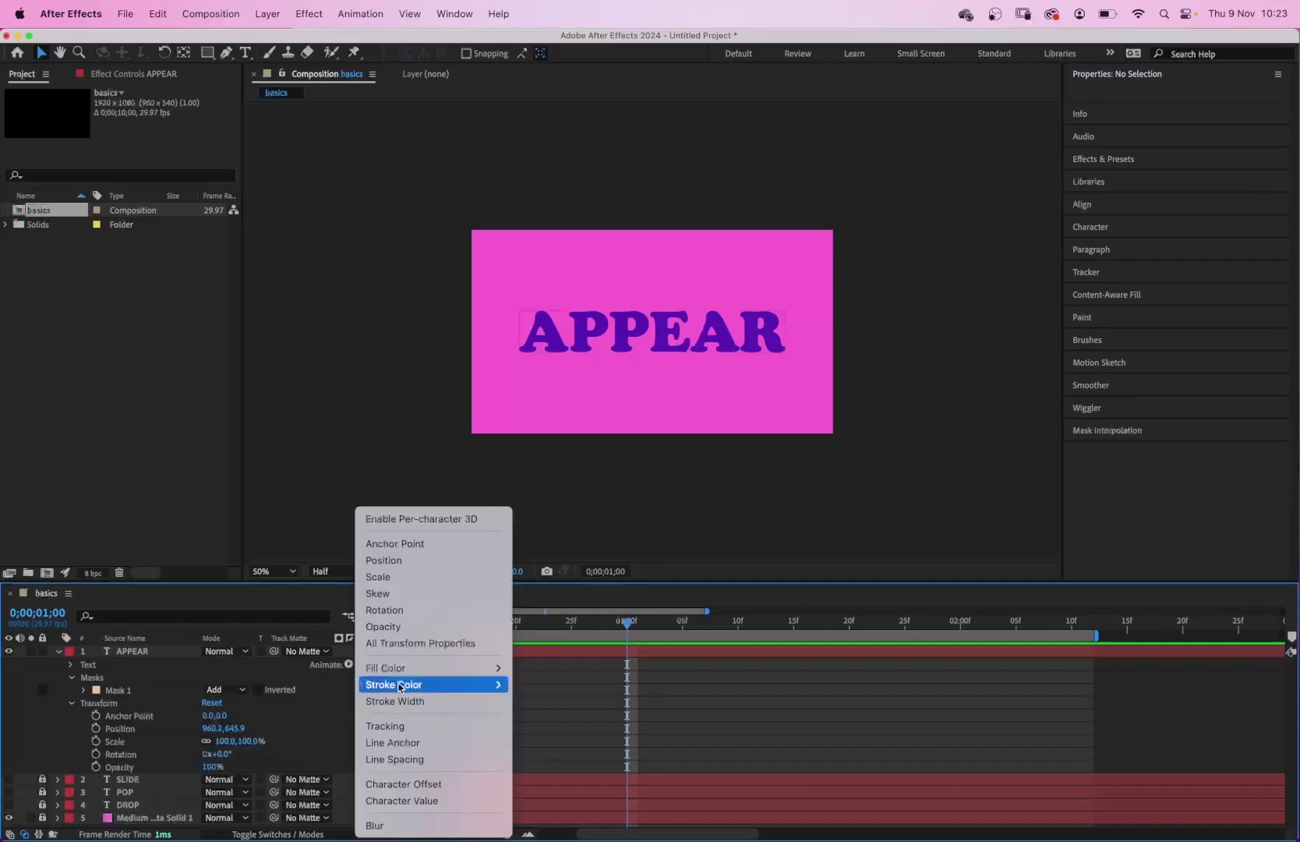
click(393, 561)
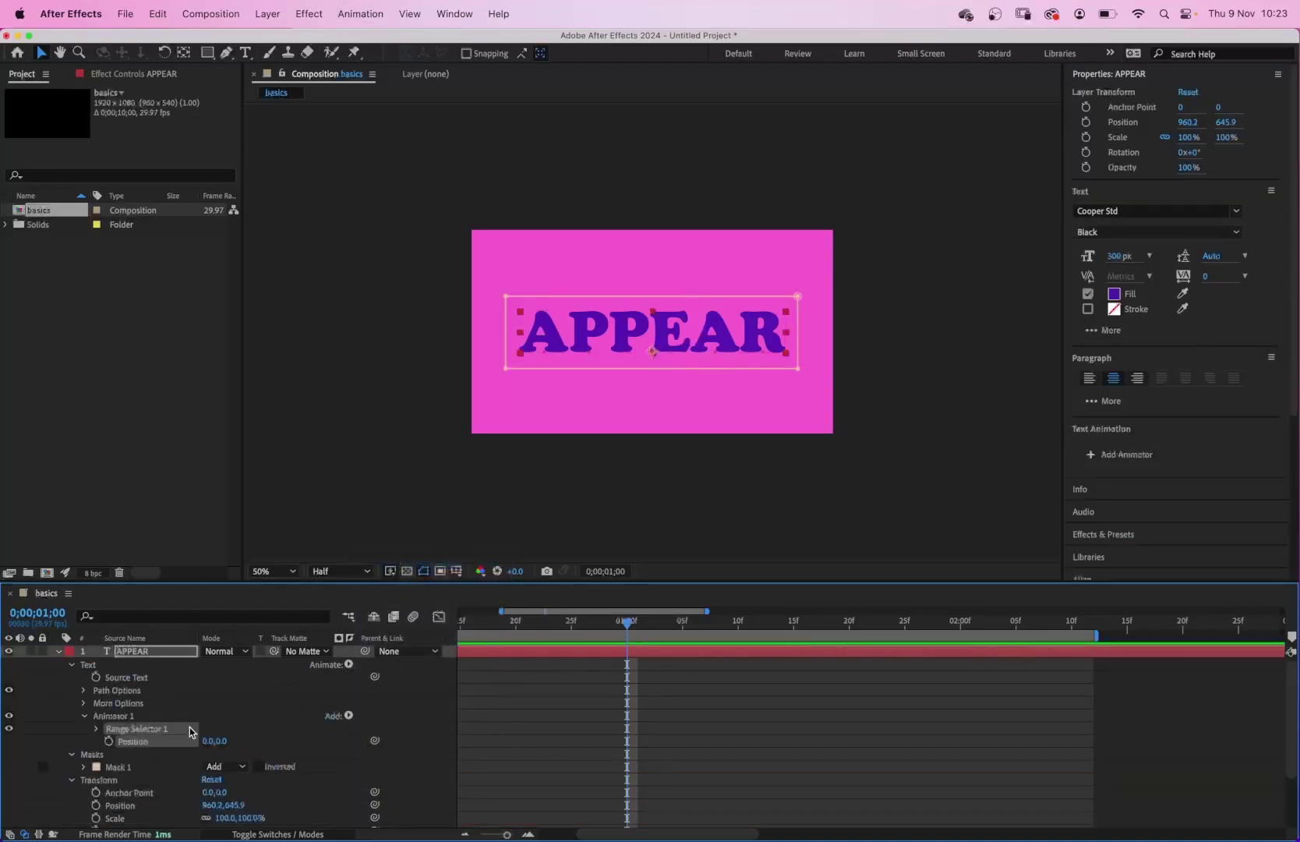
Keyframe the animator's Position at 0;00;01;00, and at 0;00;00;25 move the text straight down below the mask.
click(109, 741)
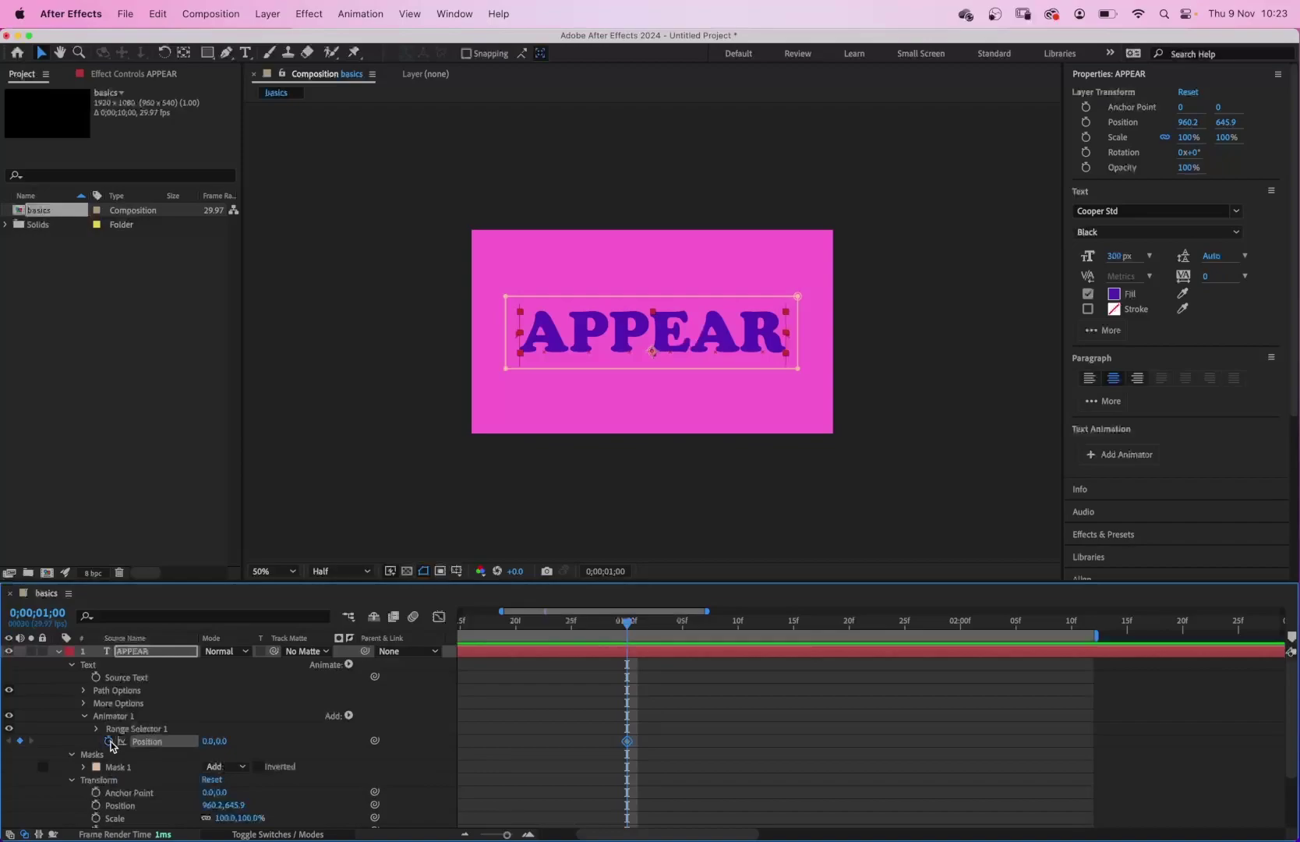
drag(624, 629, 572, 625)
drag(620, 345, 620, 410)
Add an overshoot keyframe slightly higher at 0;00;01;01, move the final Position keyframe to 0;00;01;02, and preview the rise.
drag(572, 623, 643, 634)
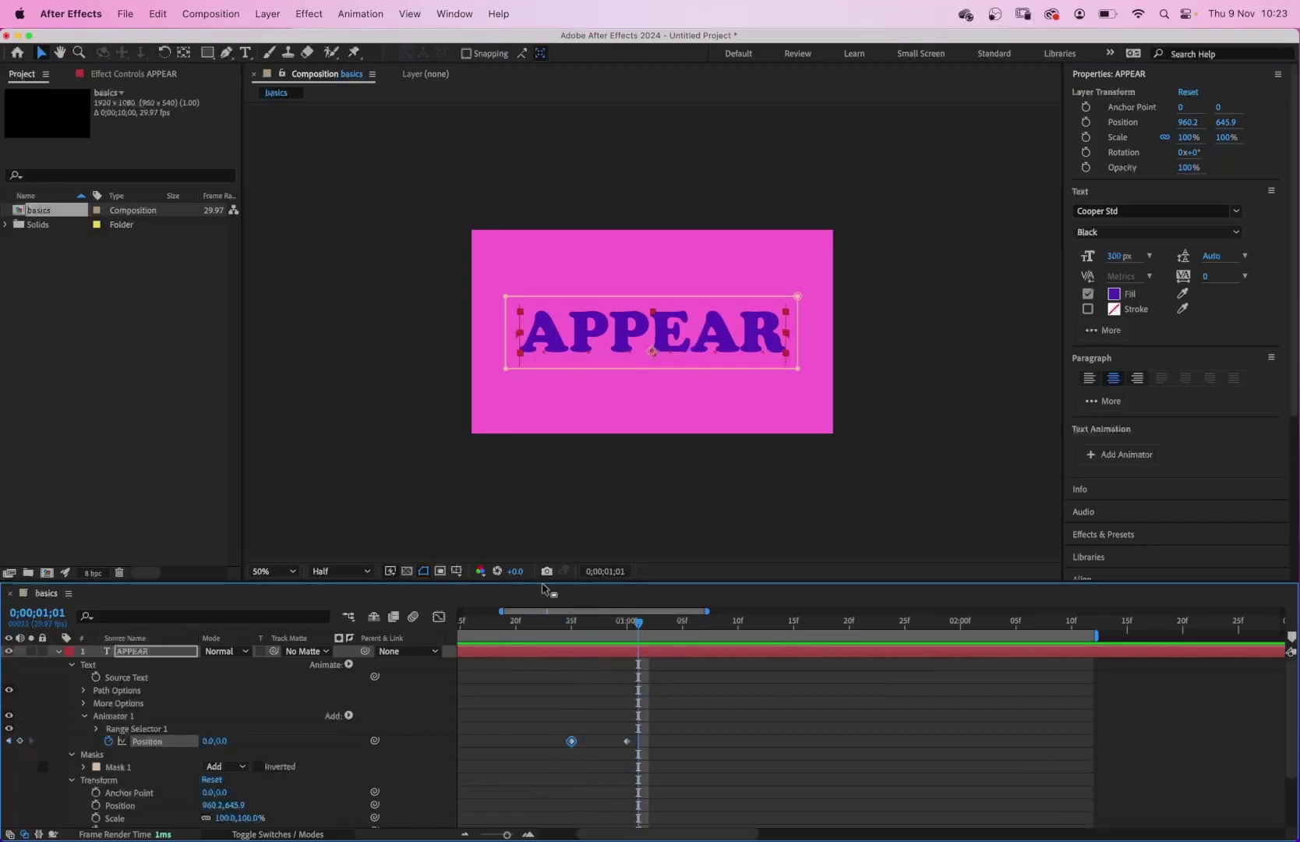
drag(627, 348, 627, 329)
drag(628, 742, 650, 741)
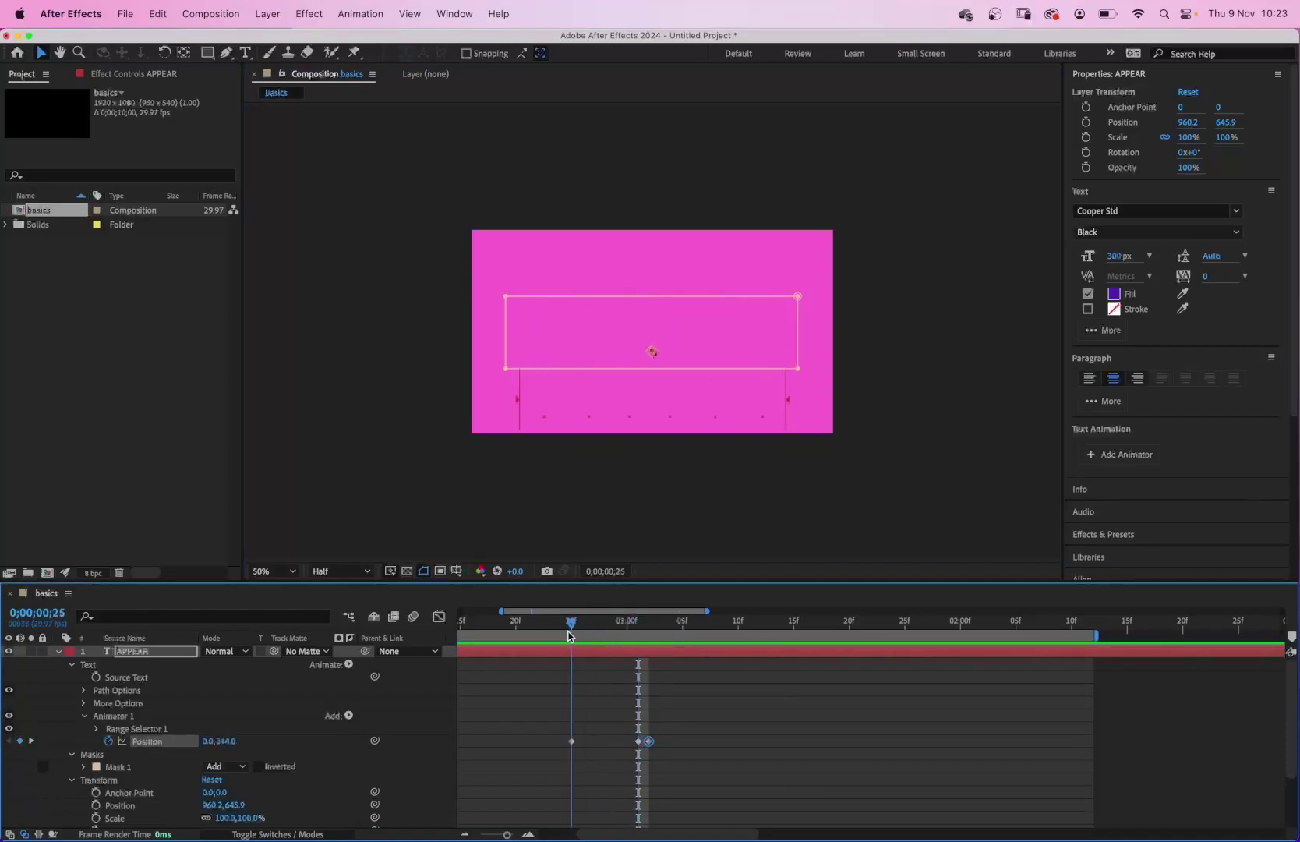
drag(638, 632, 575, 631)
key(space)
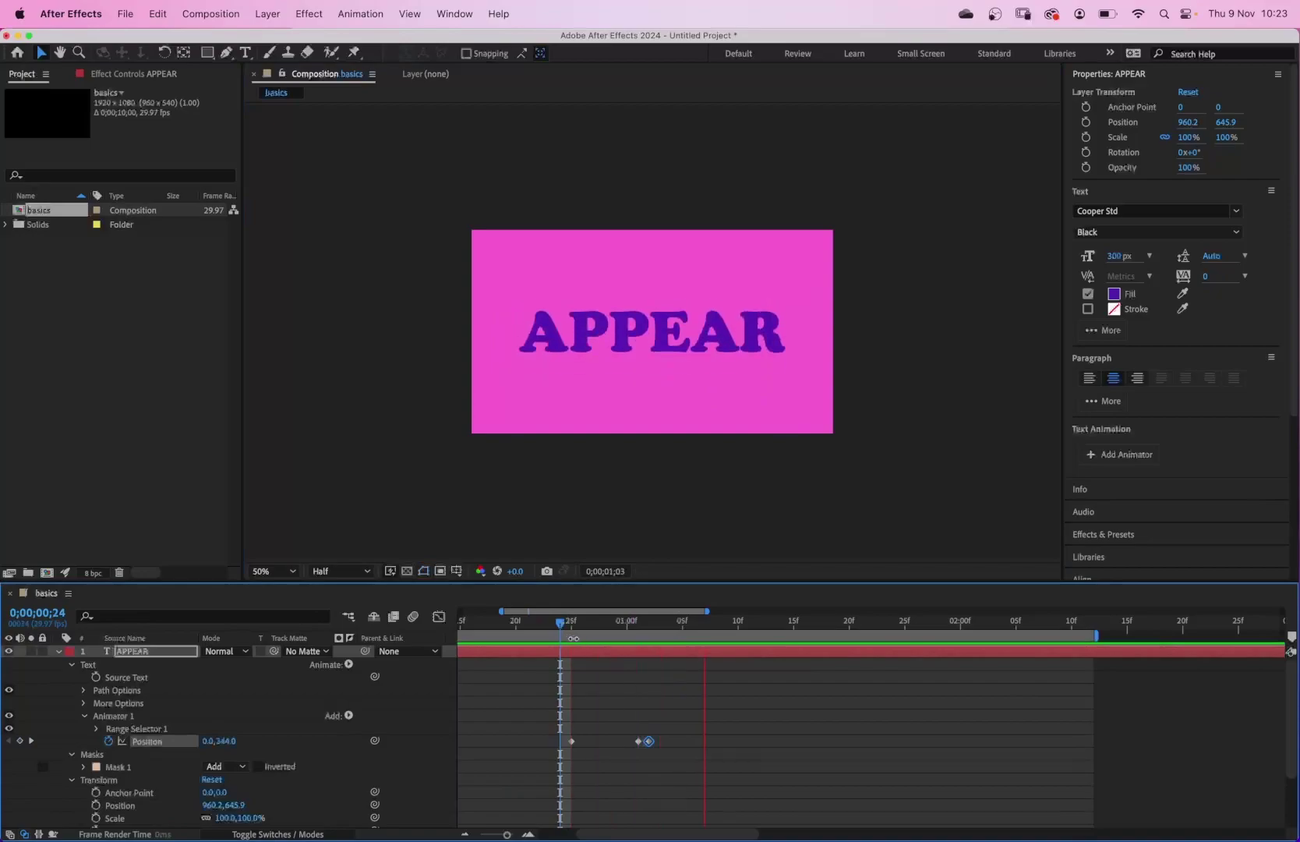
Move the animator's first Position keyframe to 0;00;00;27 and preview the faster rise.
drag(571, 741, 594, 740)
click(589, 628)
key(space)
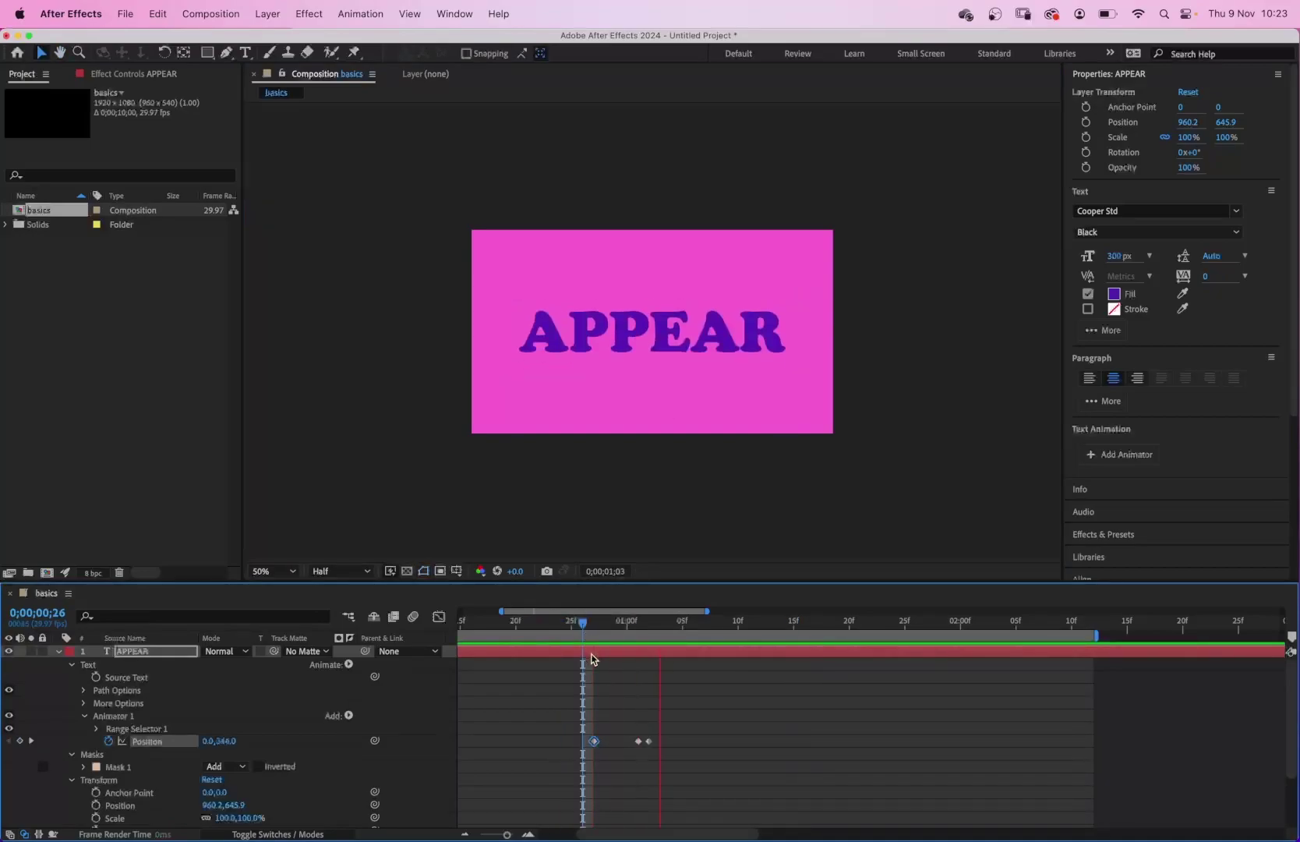
key(space)
key(space)
key(space)
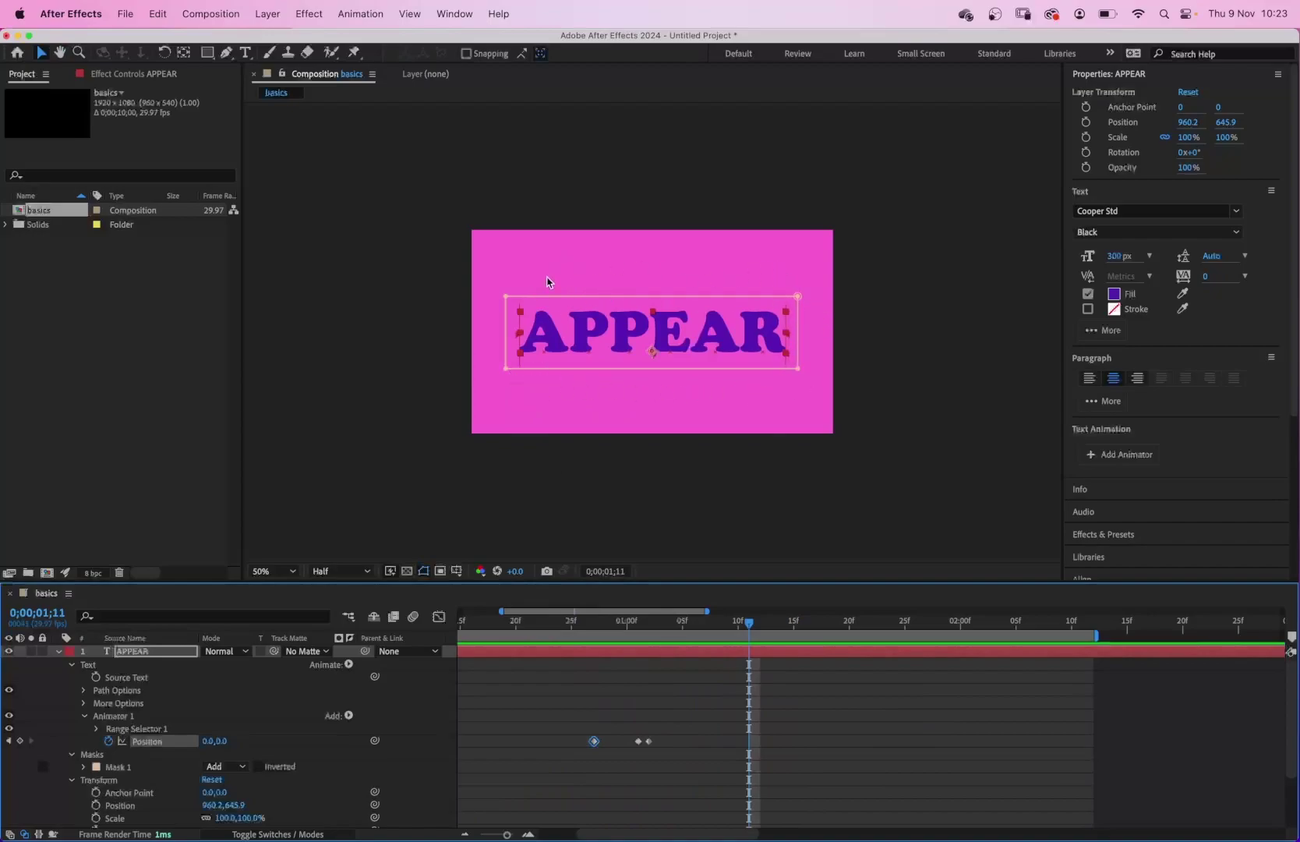
Raise the lower edge of the APPEAR mask to the middle of the letters and preview the rise.
click(504, 368)
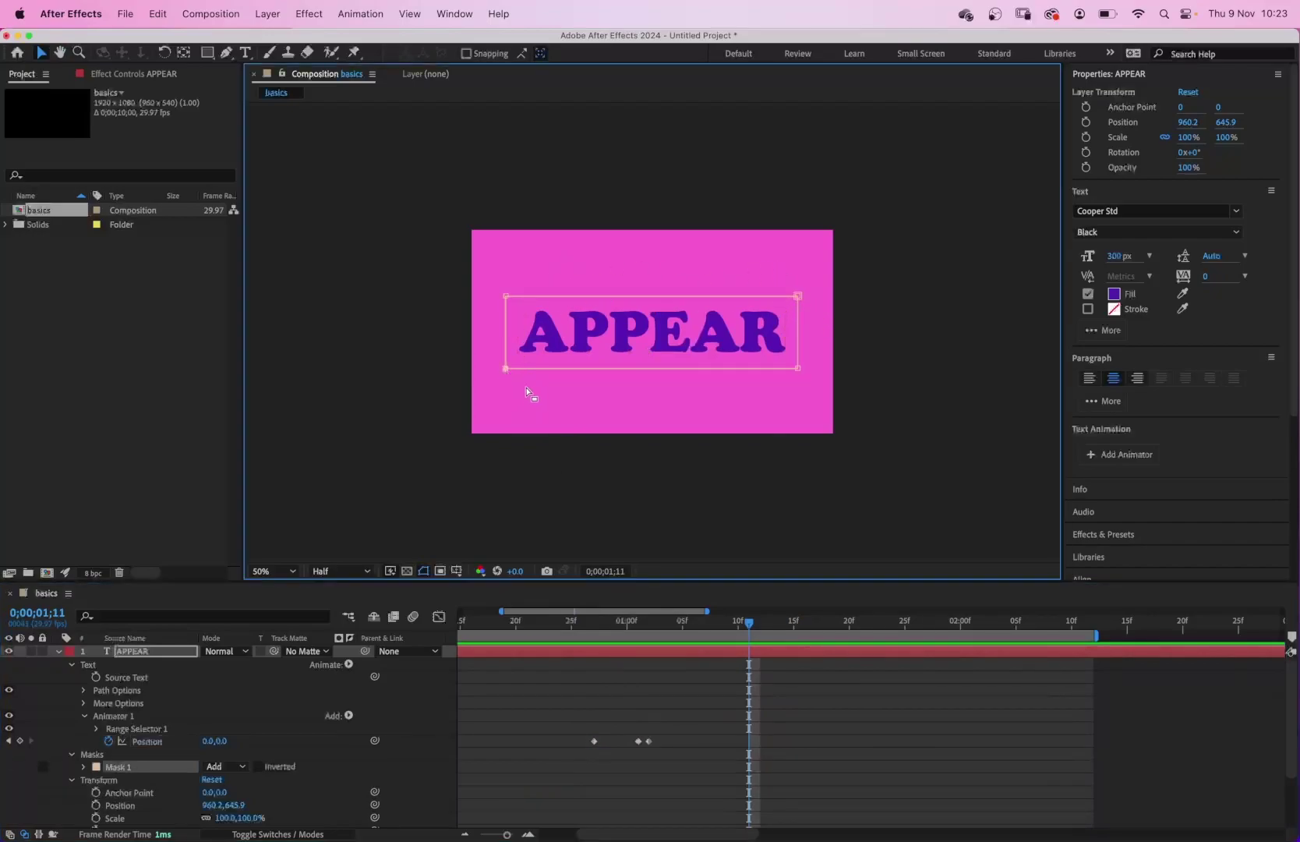
drag(797, 369, 802, 336)
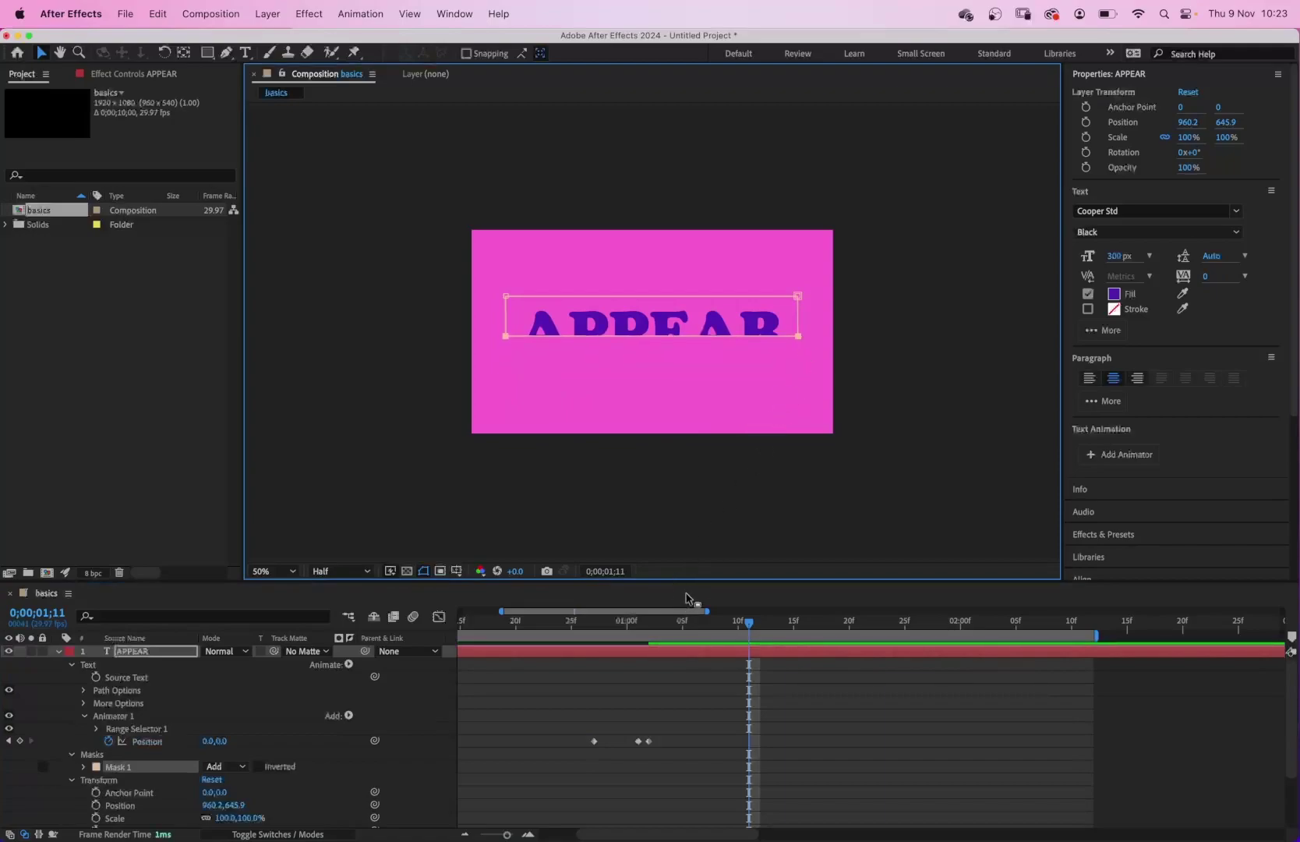
click(689, 671)
drag(746, 629, 584, 633)
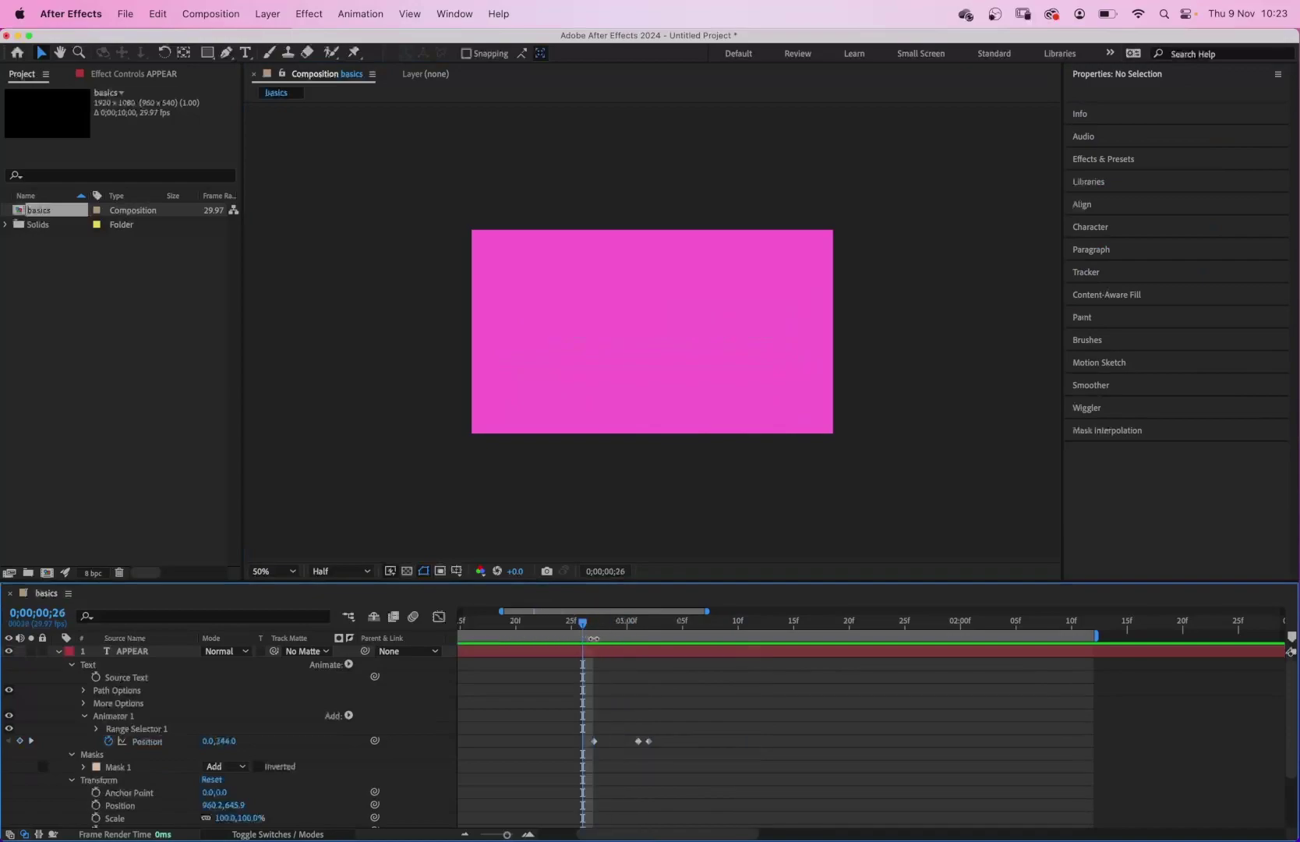
key(h)
key(space)
Lower the bottom edge of the APPEAR mask to just beneath the letters so the whole word shows.
click(671, 336)
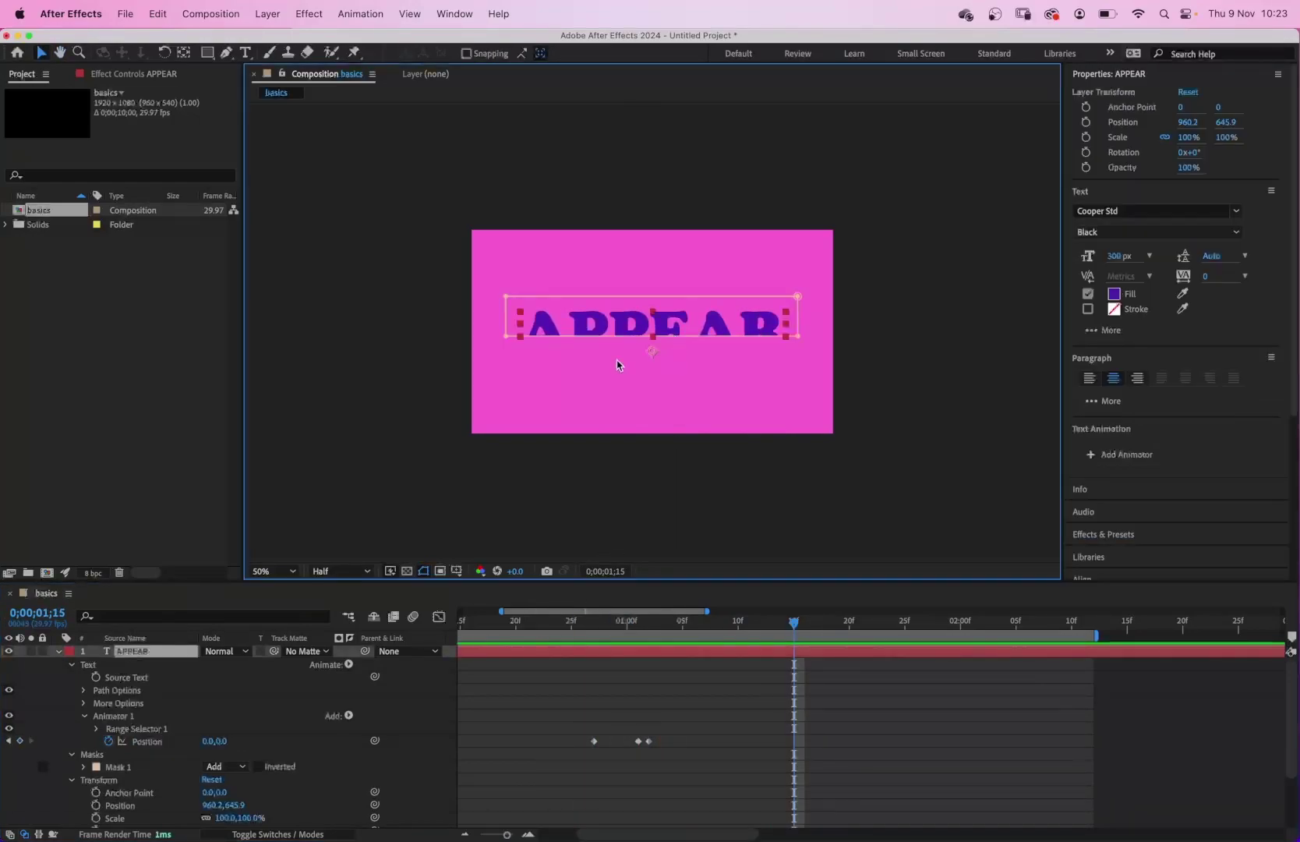
click(507, 338)
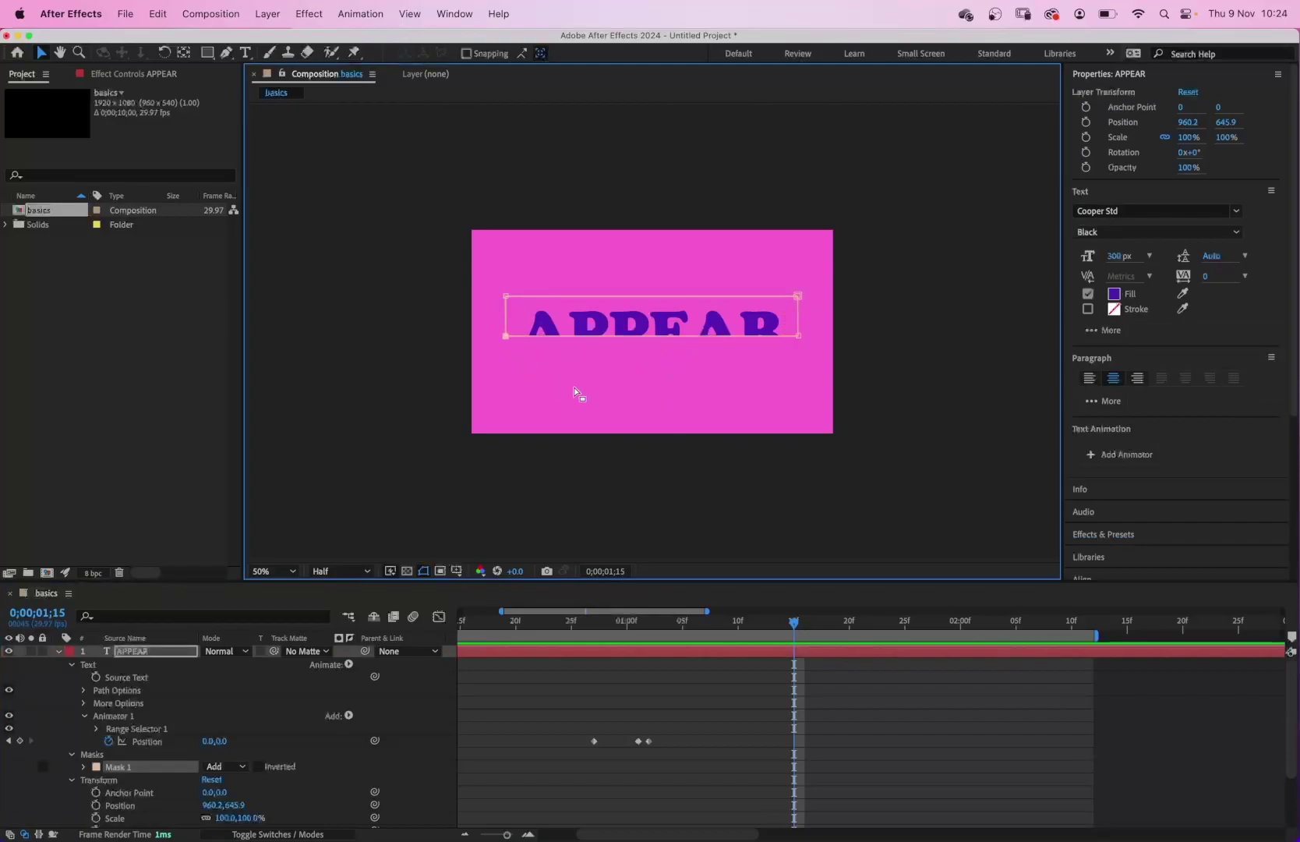
drag(797, 337, 793, 362)
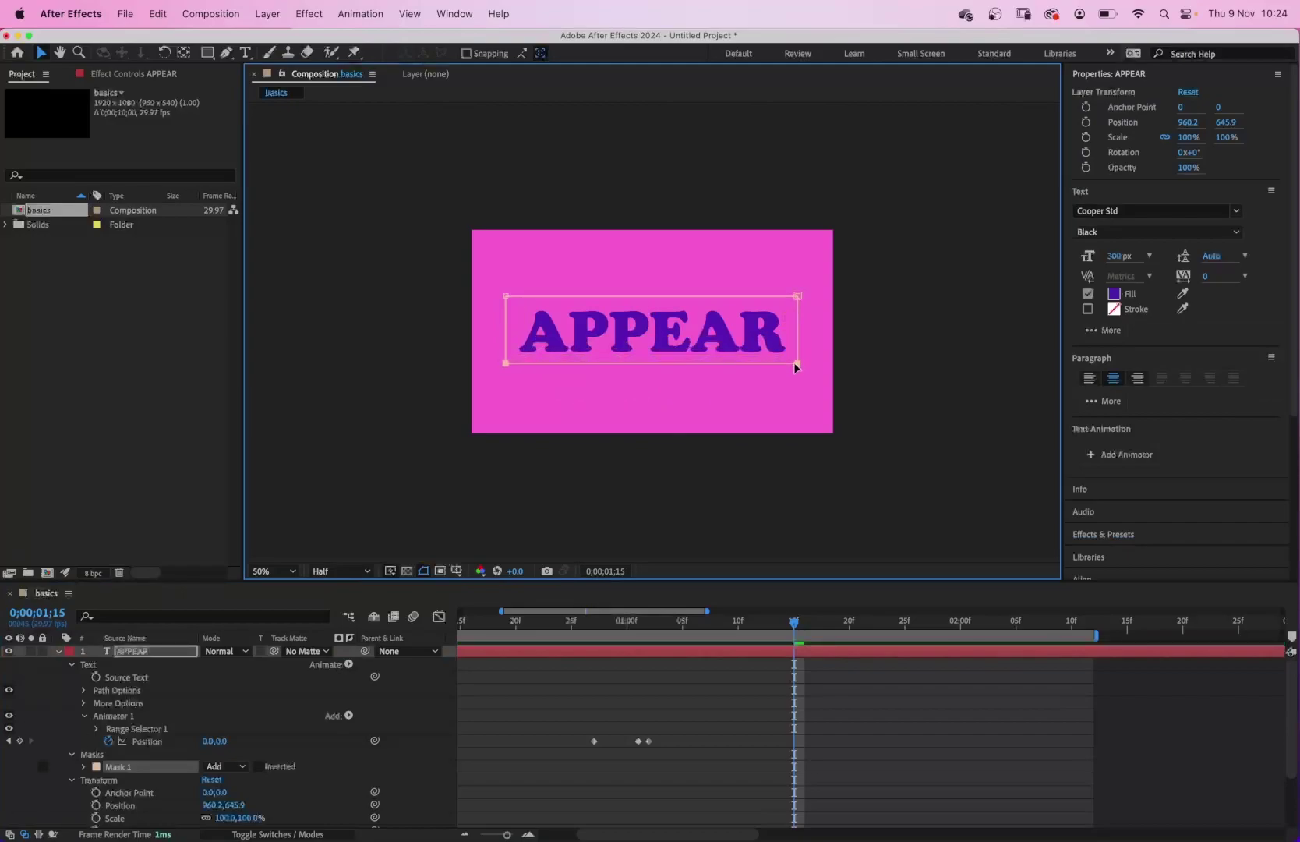
click(739, 622)
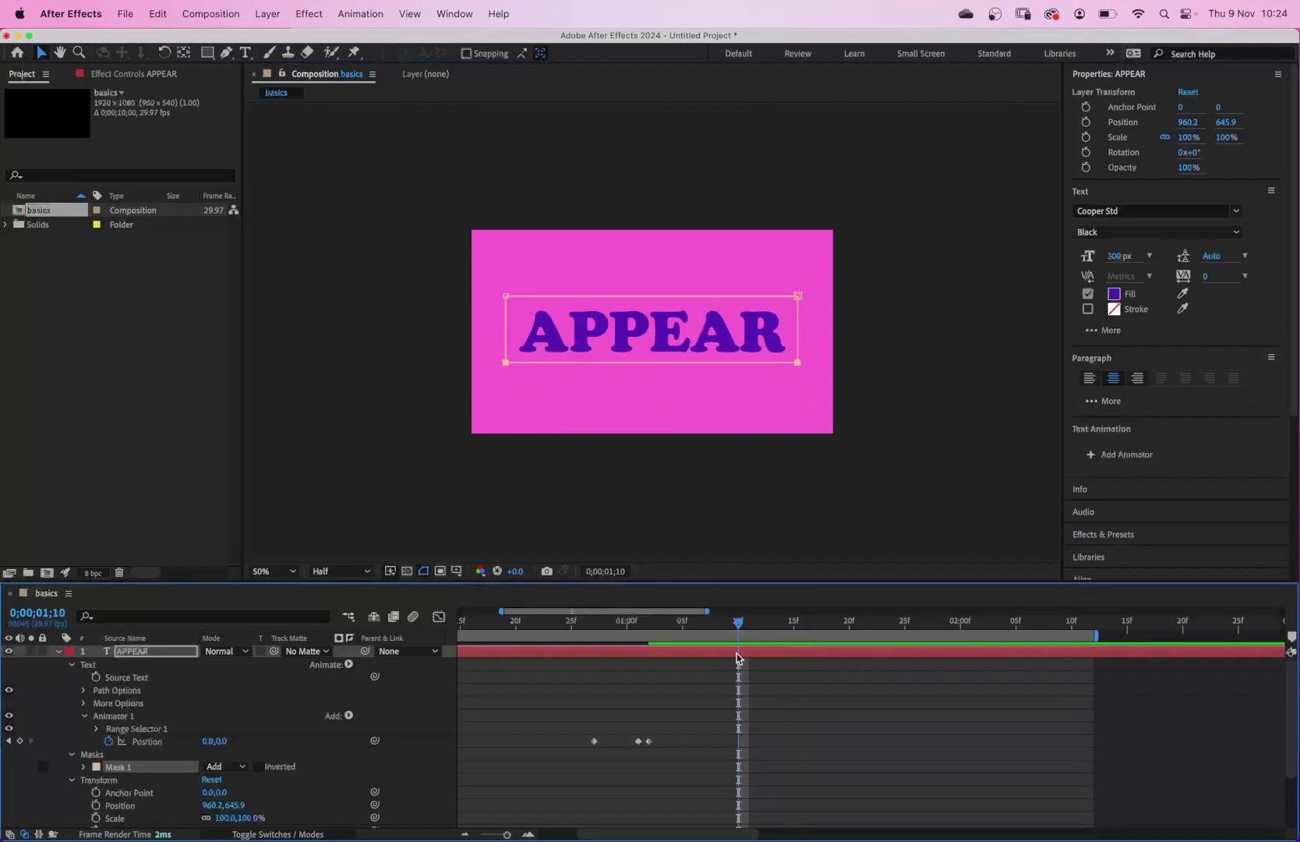
Collapse, hide and lock the APPEAR layer.
click(683, 685)
drag(738, 628, 671, 633)
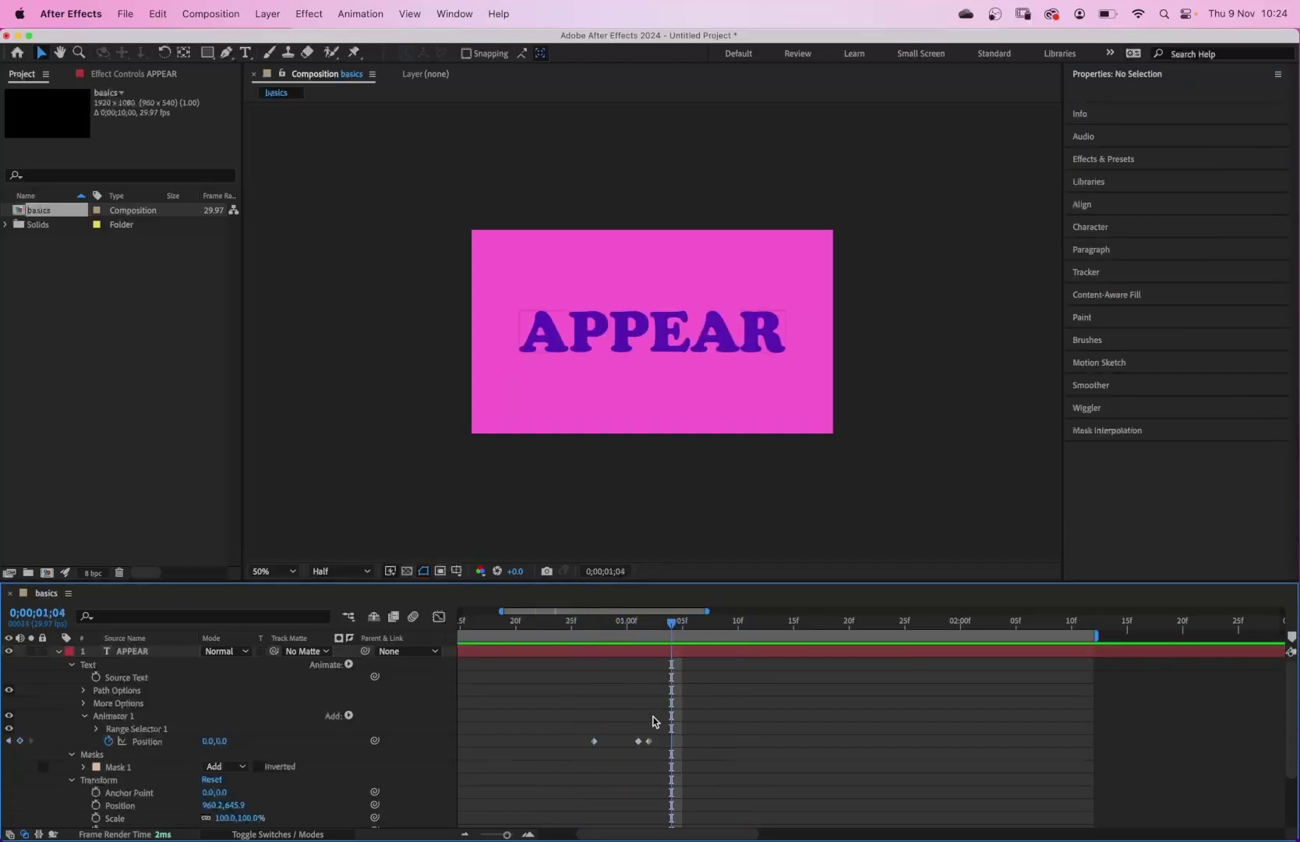
click(59, 654)
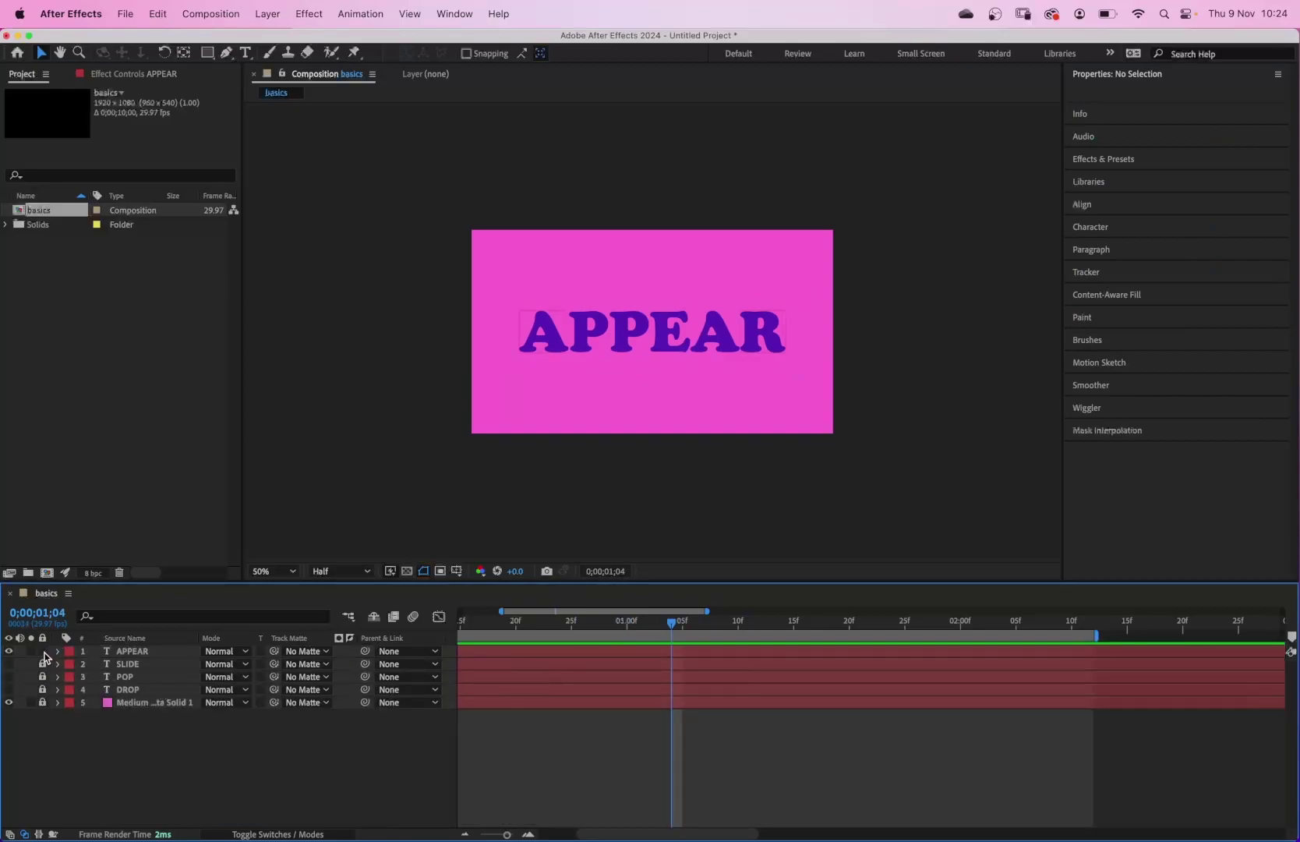
click(8, 651)
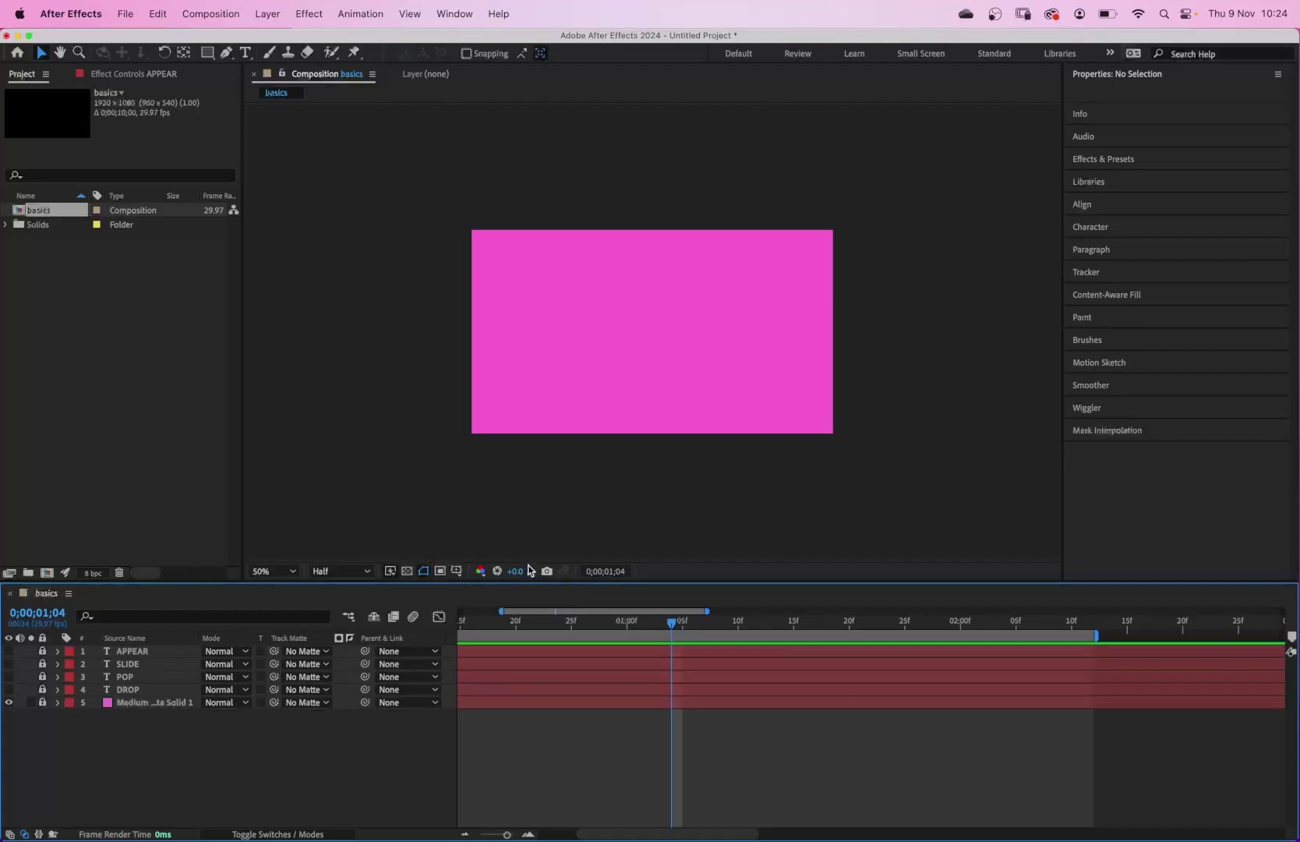
Add a new text layer reading REVEAL to the composition.
click(245, 53)
click(574, 347)
text(REVEAL)
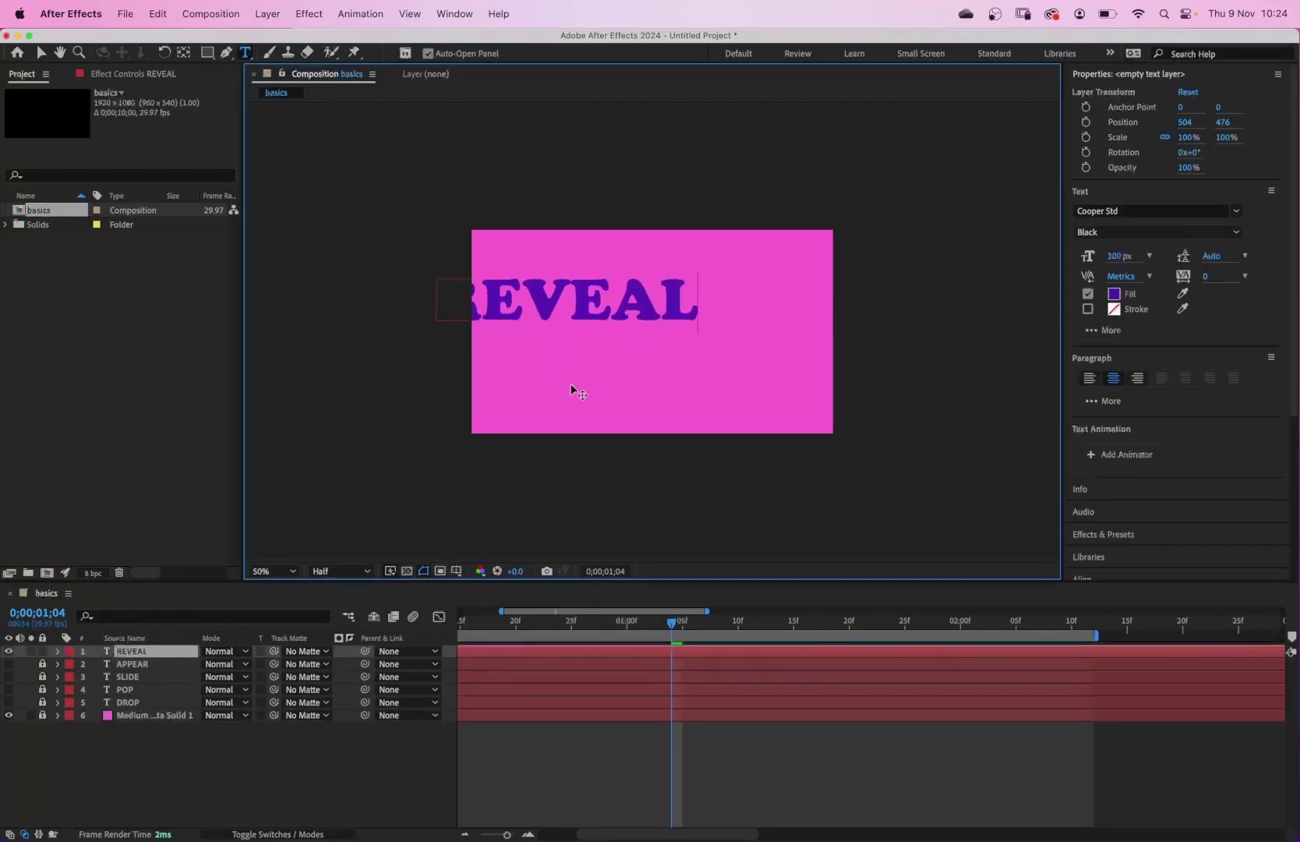
click(42, 52)
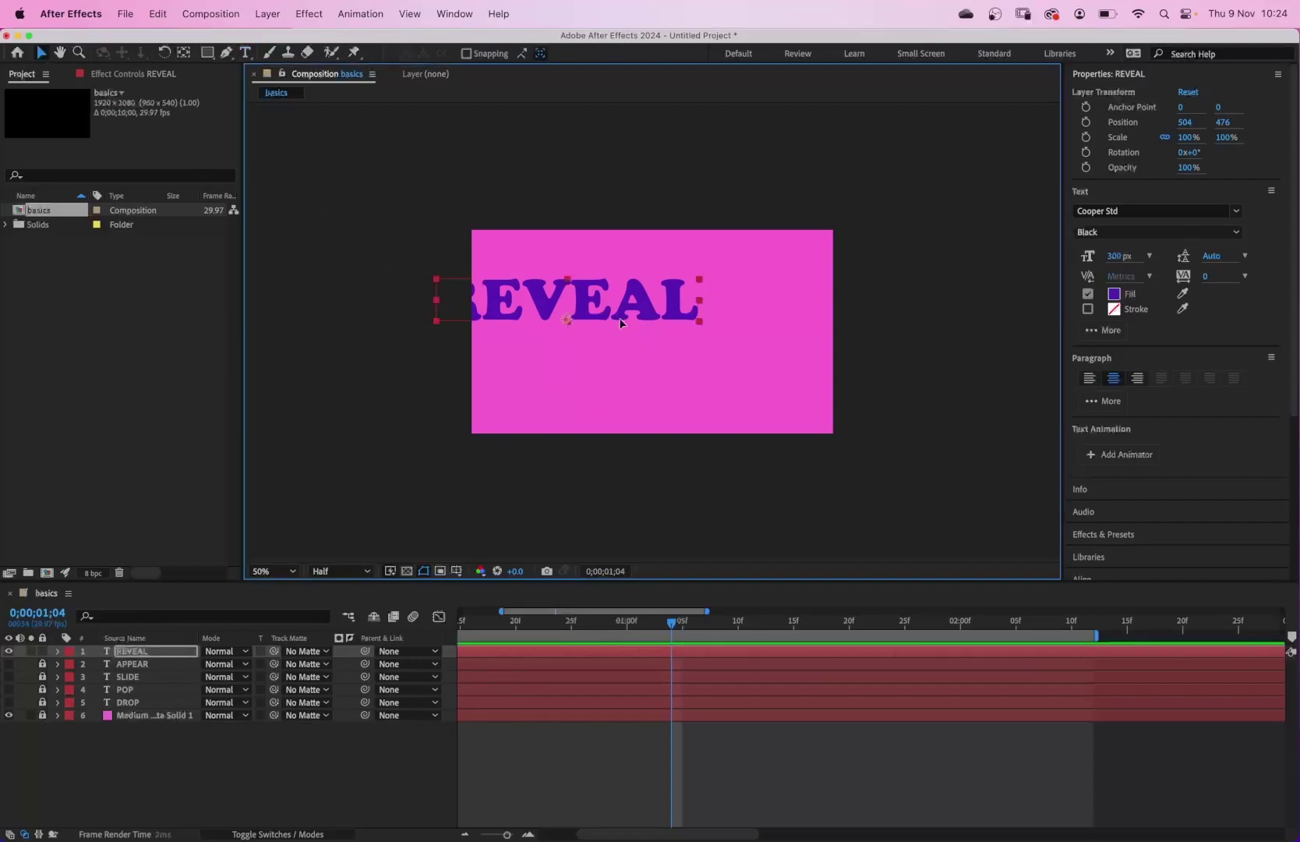
Move the REVEAL text toward the middle and align it to the composition's horizontal and vertical centre.
drag(615, 319, 690, 351)
scroll(1193, 443, down, 5)
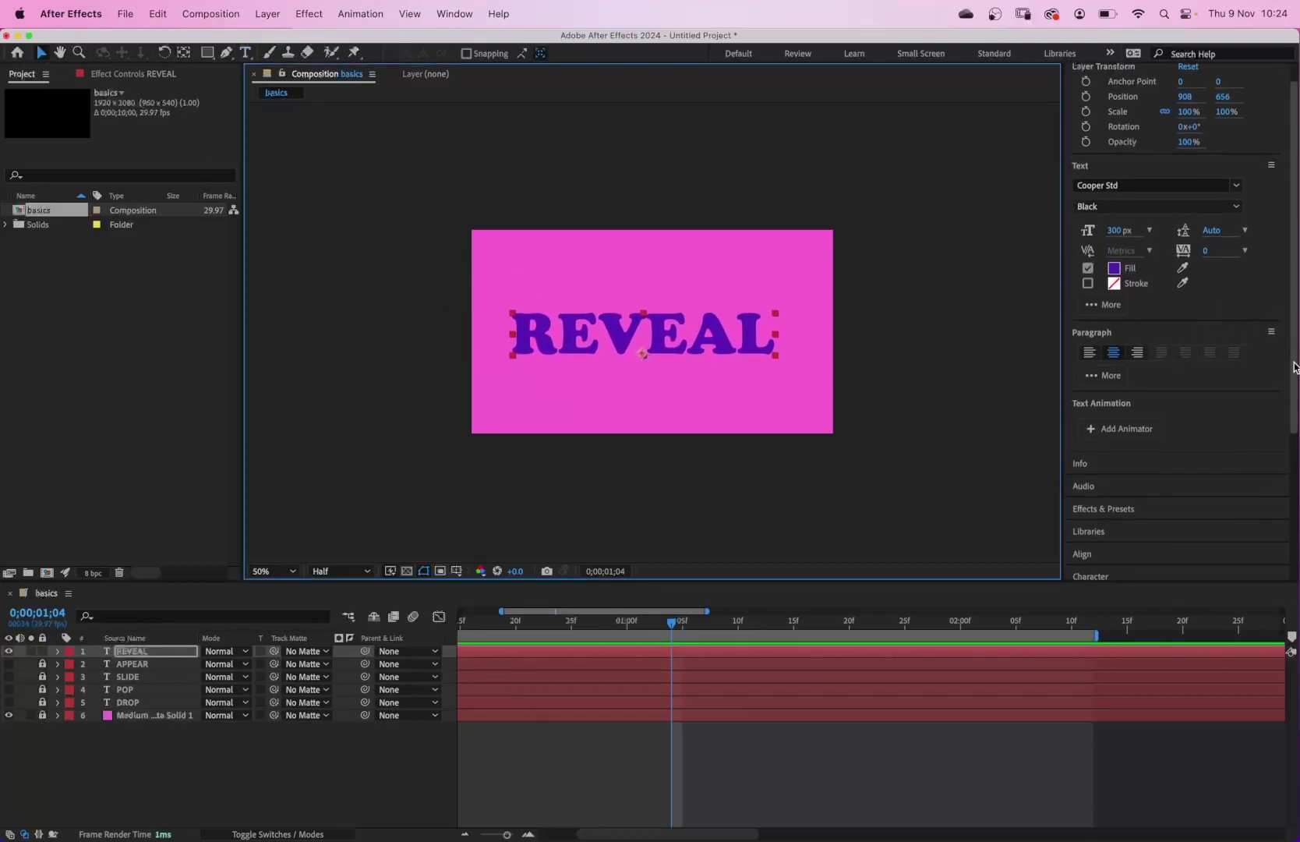
click(1091, 407)
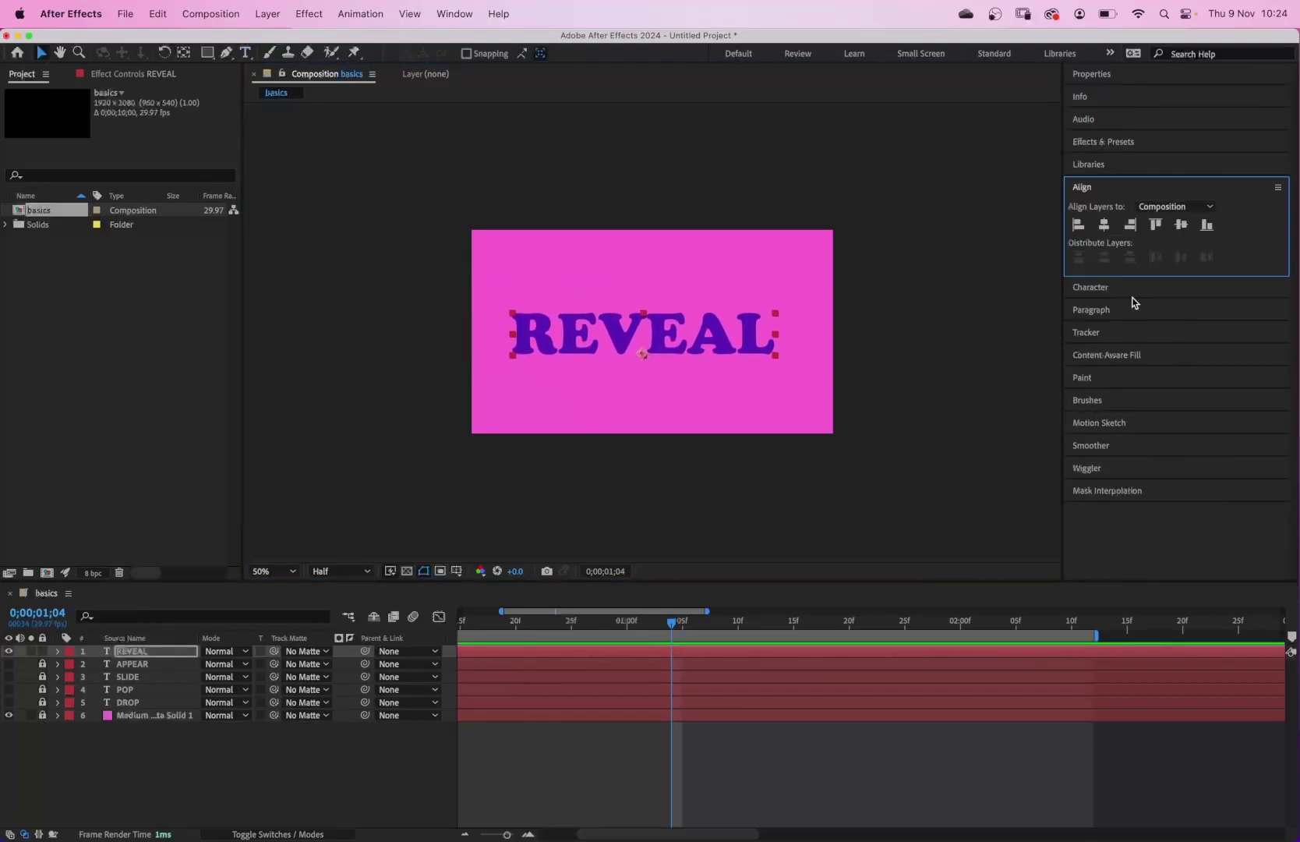
click(1104, 226)
click(1182, 225)
click(860, 476)
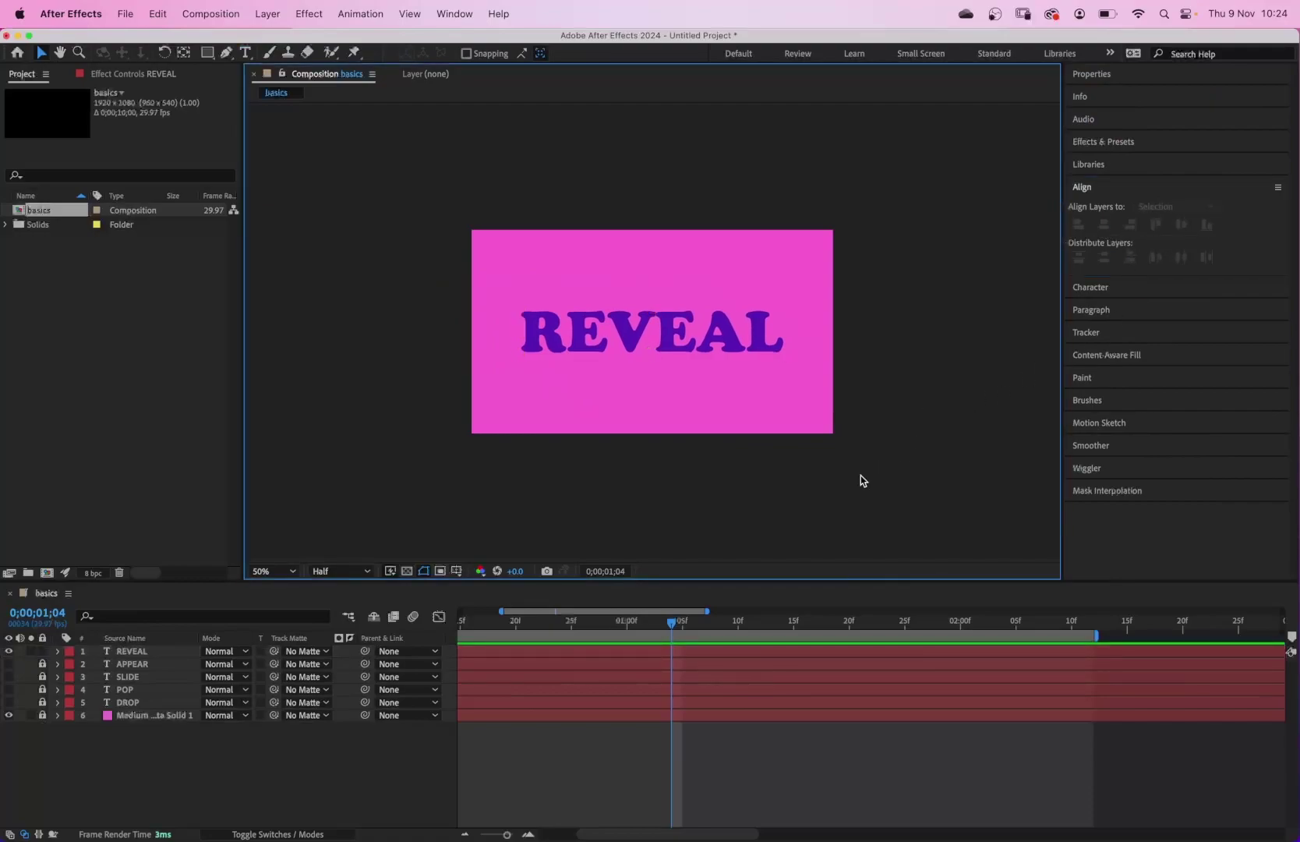
Draw a rectangular mask around the whole REVEAL text on its layer.
click(599, 654)
click(475, 339)
click(538, 351)
click(208, 52)
drag(507, 299, 795, 362)
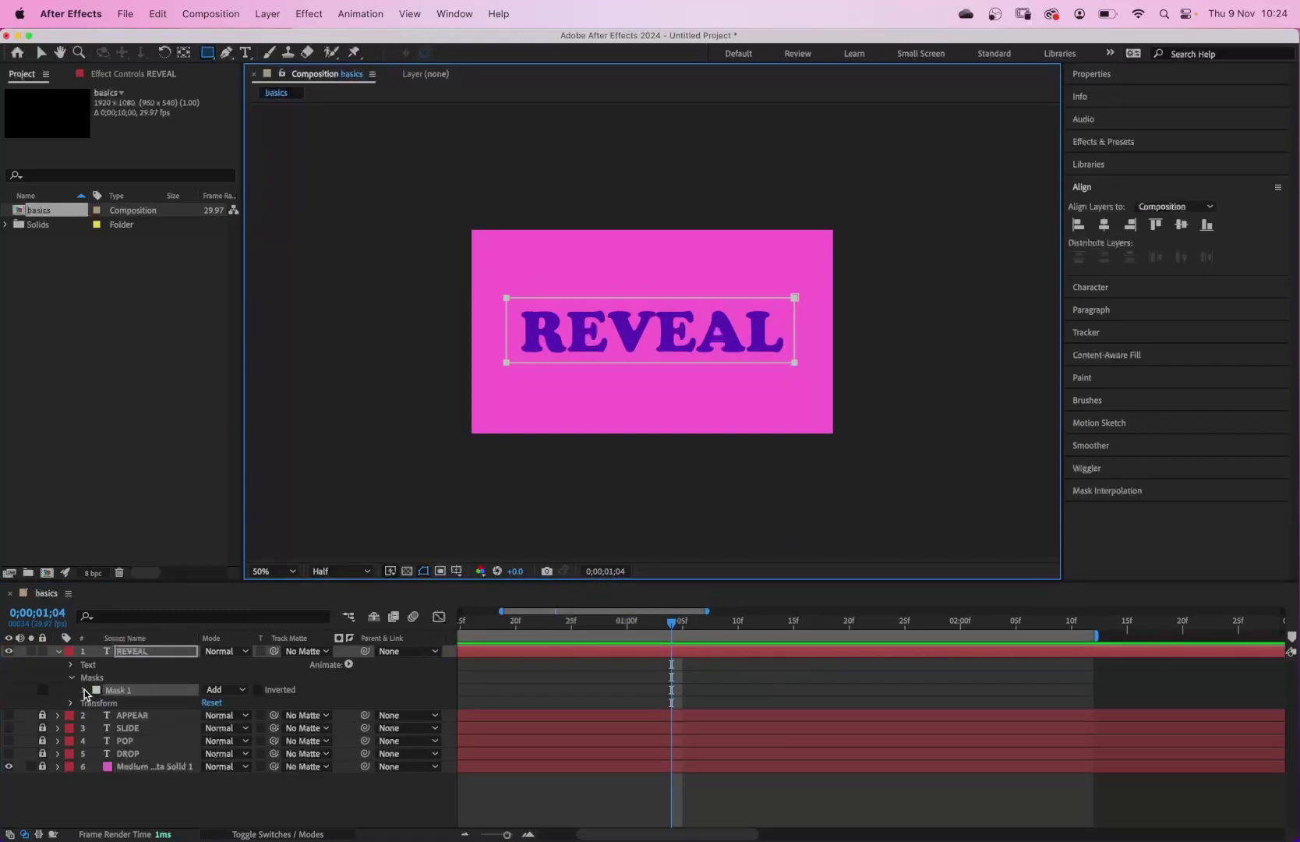
Expand the REVEAL layer's mask properties and keyframe Mask Path at 0;00;01;00.
drag(671, 626, 629, 625)
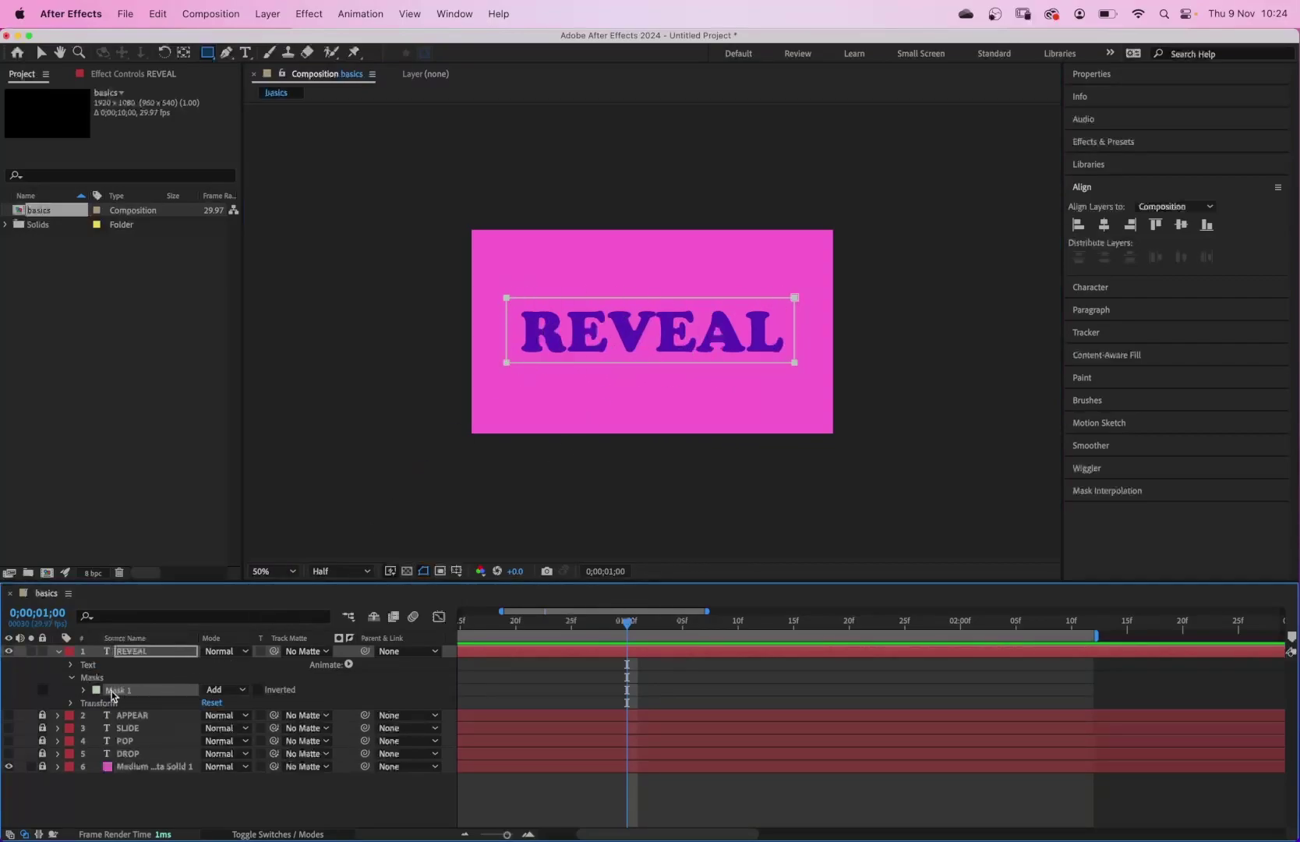
click(84, 691)
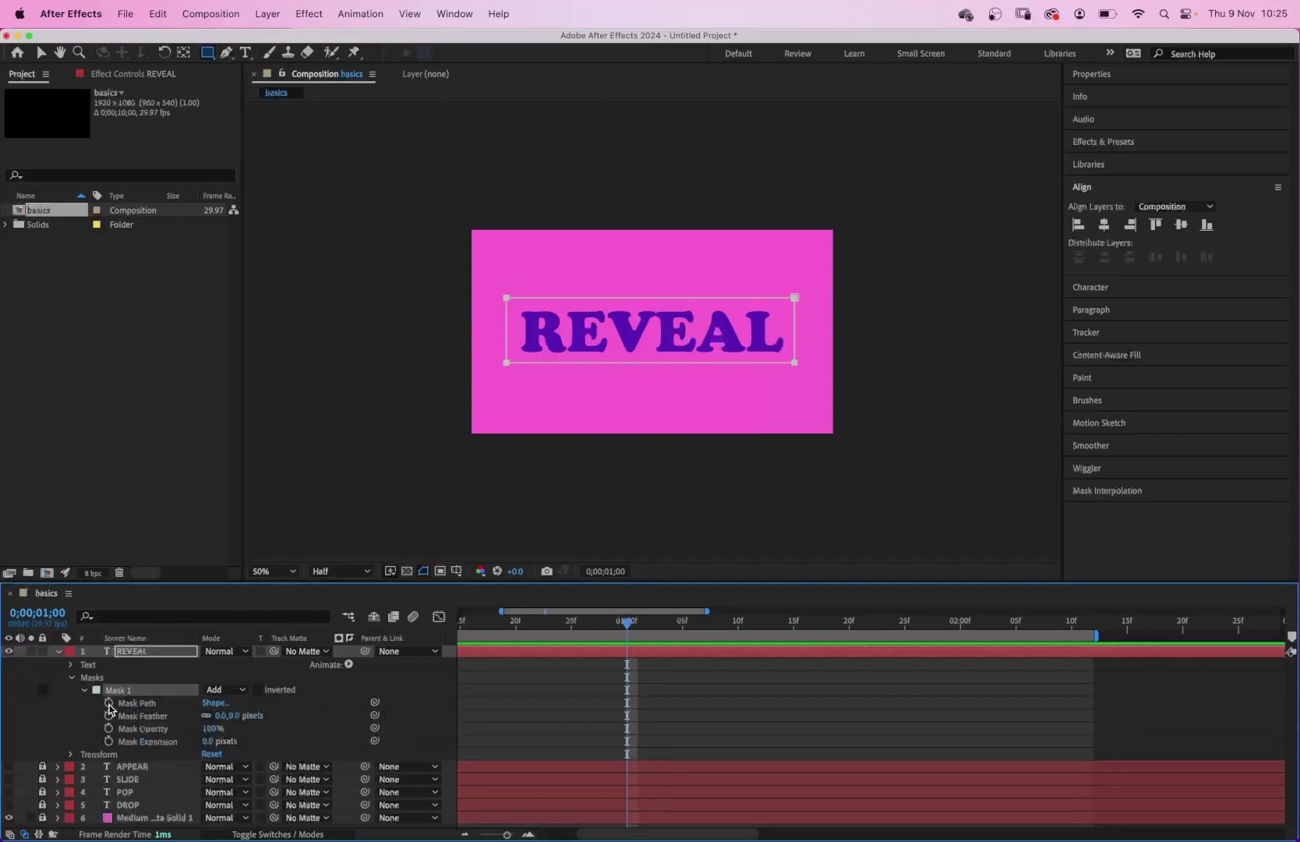
click(109, 703)
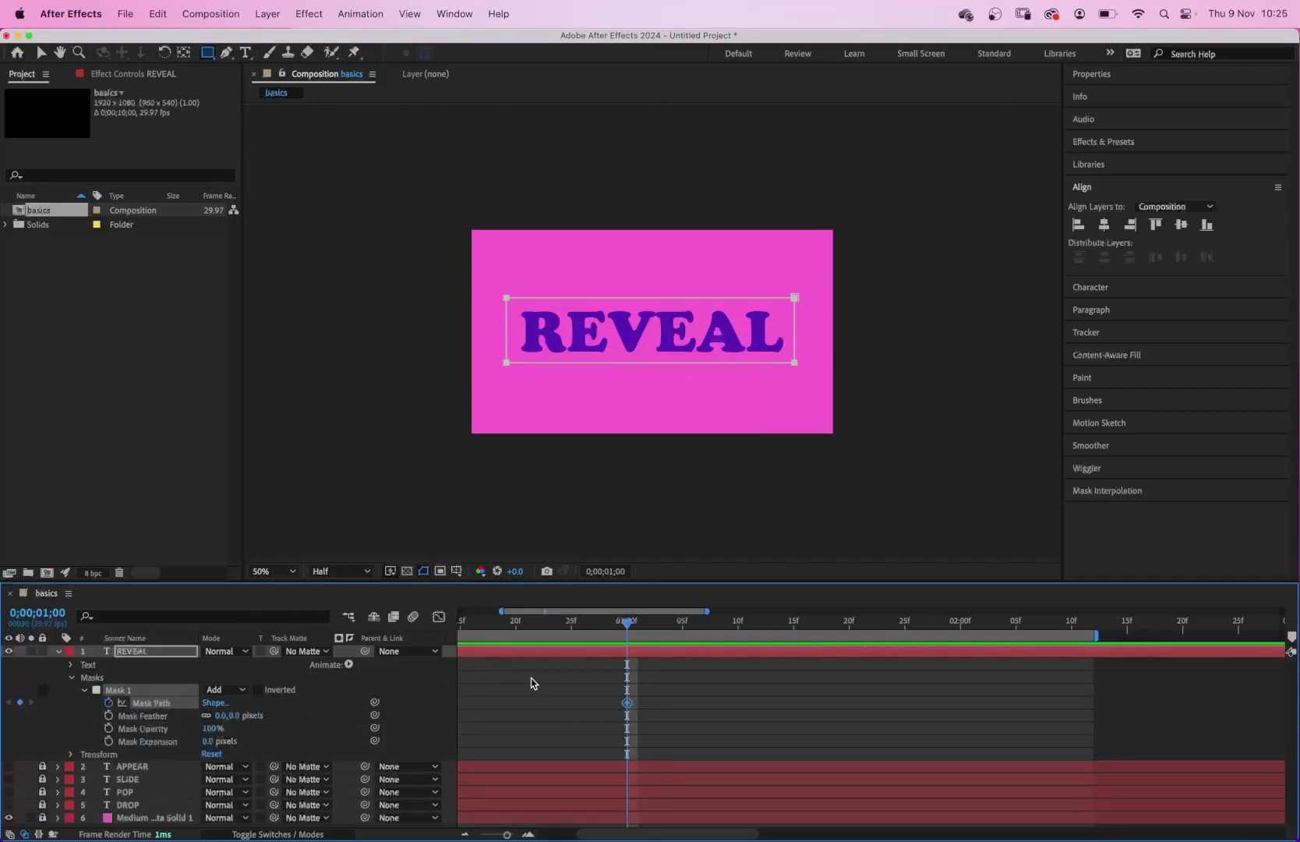
At 0;00;00;25, move the mask's two right-hand points leftward to leave a narrow strip before the R, hiding the text.
drag(628, 630, 572, 624)
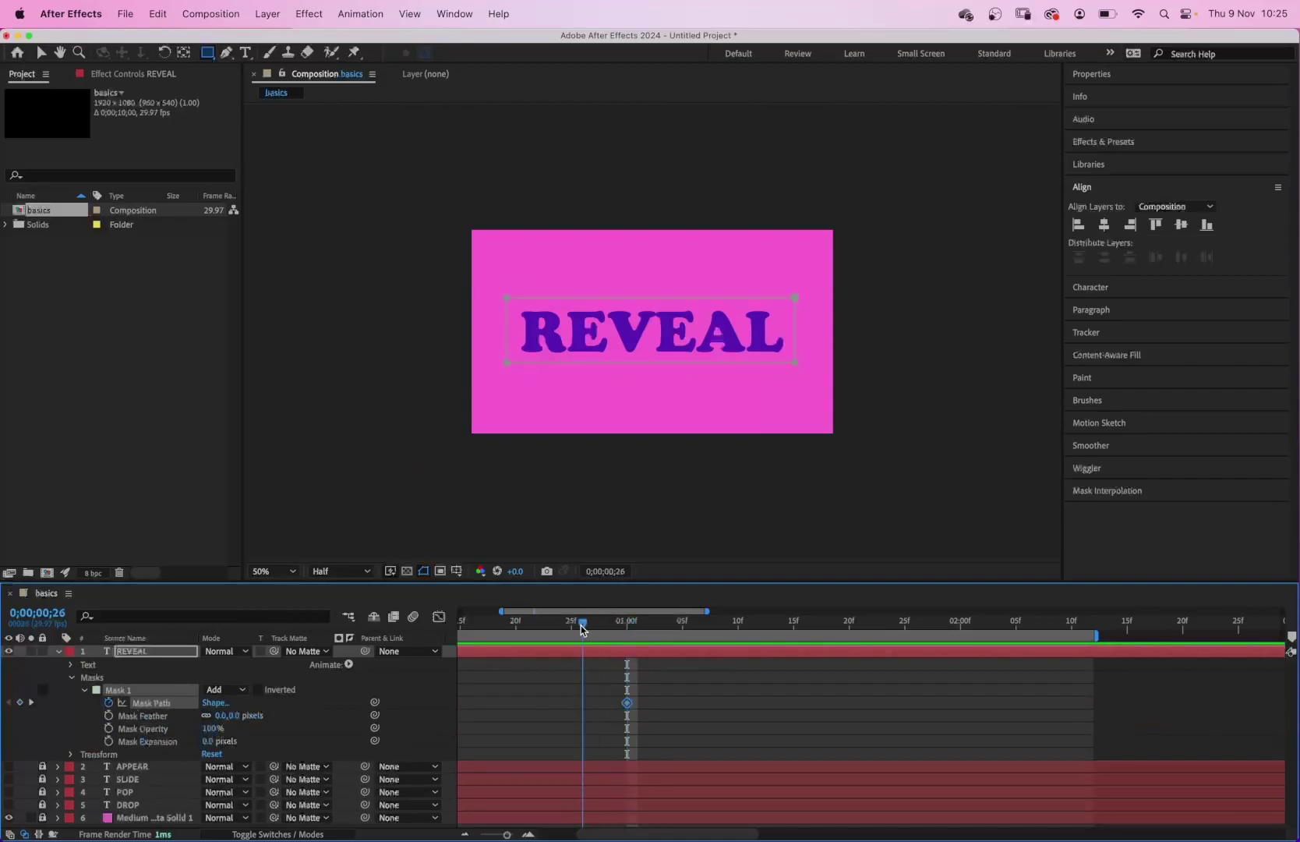
click(43, 54)
click(791, 363)
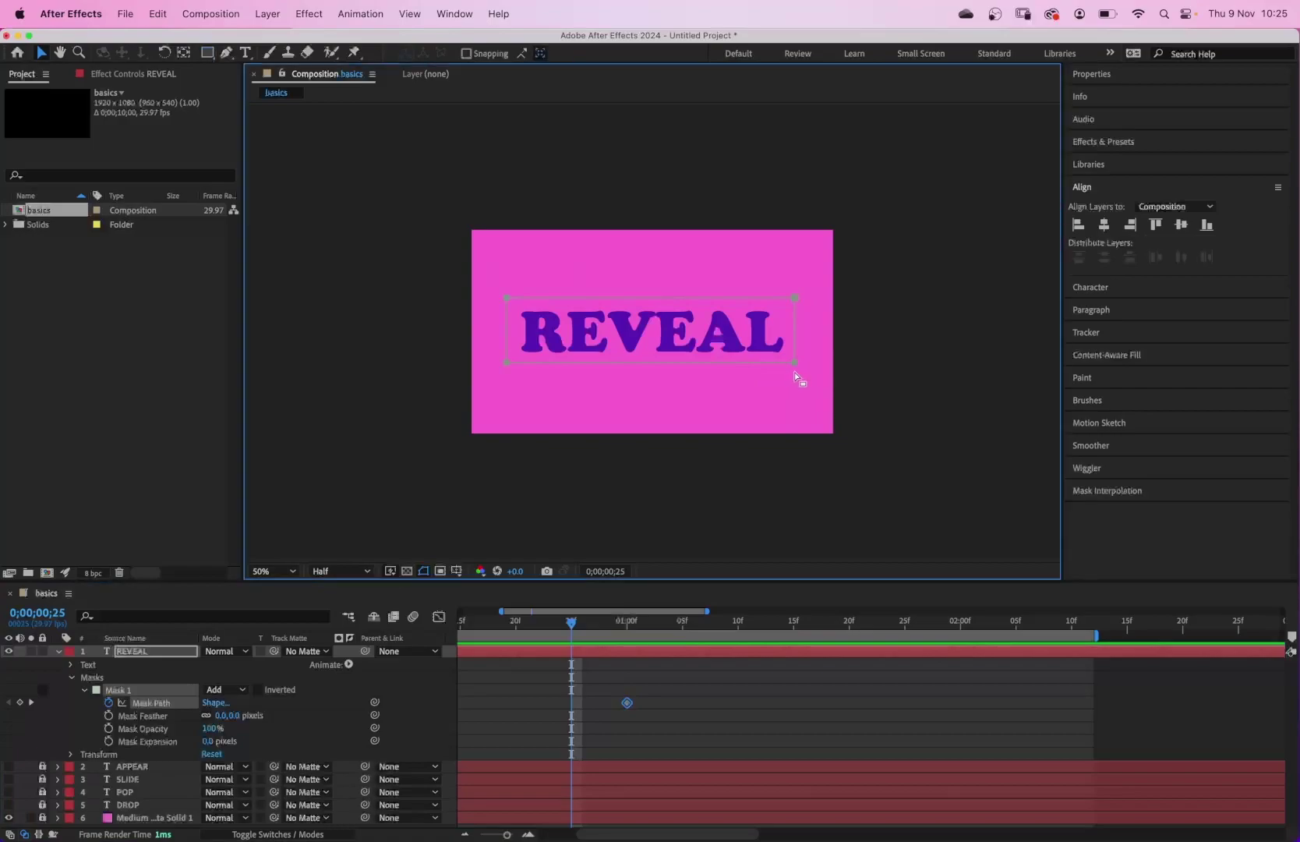
click(792, 366)
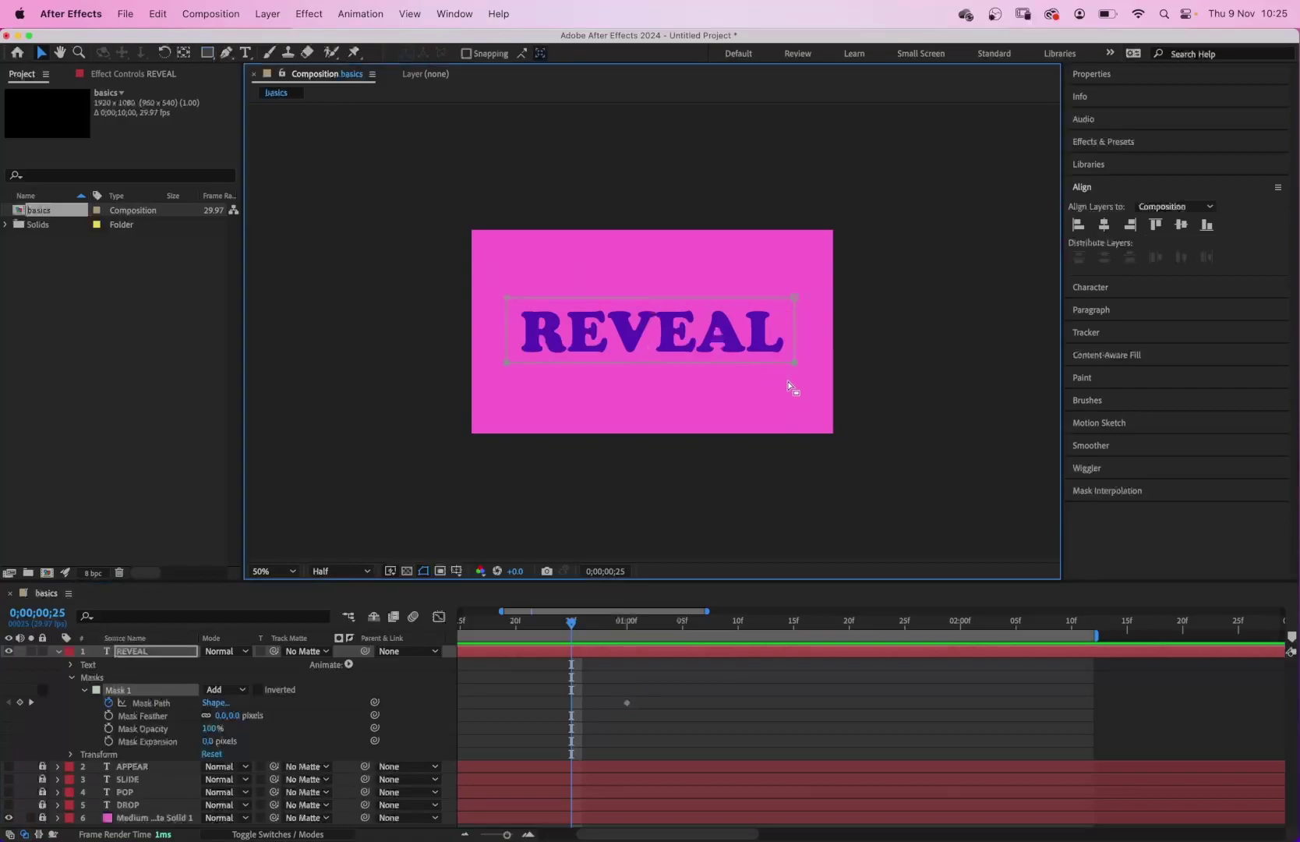
click(128, 693)
click(794, 364)
drag(792, 363, 778, 365)
key(cmd+z)
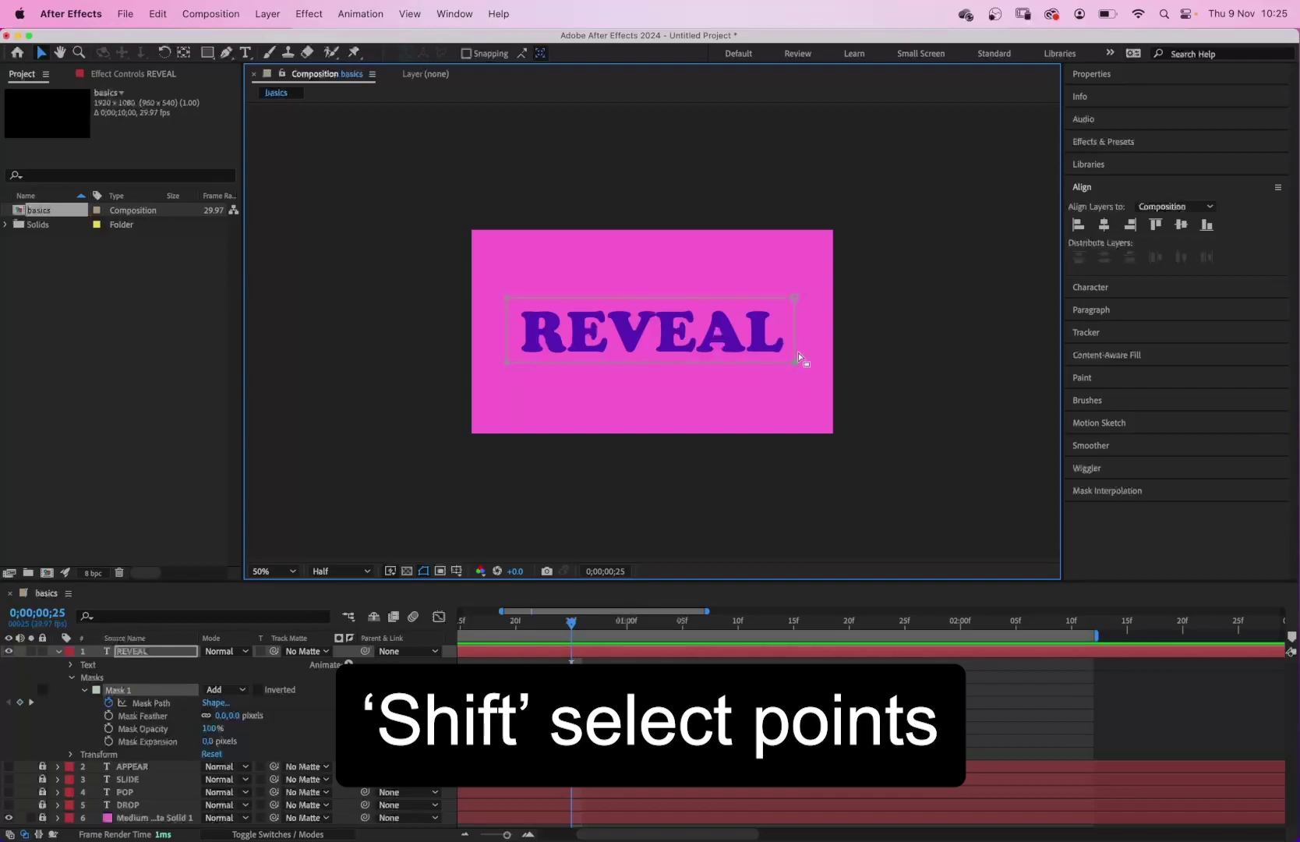
drag(794, 361, 513, 356)
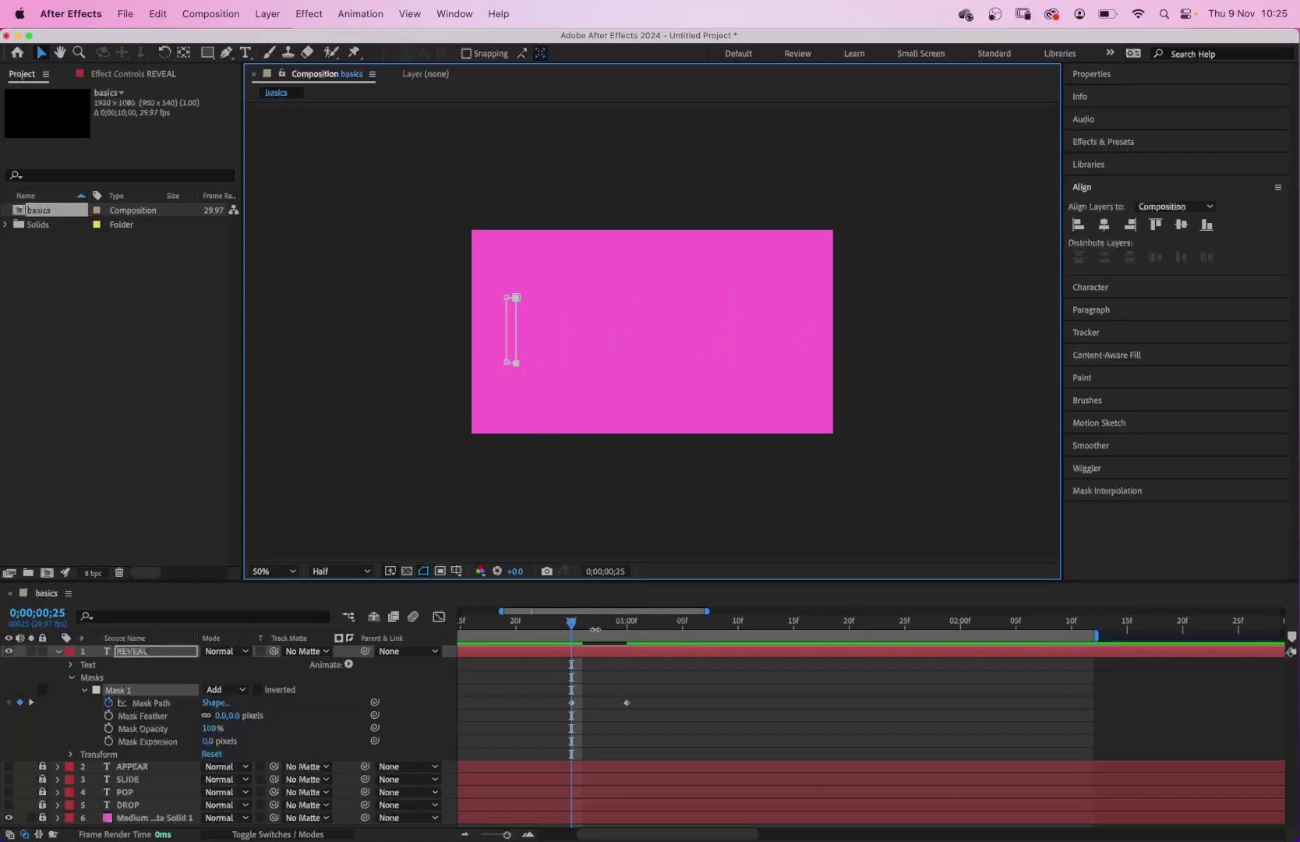
Preview the reveal, move the final Mask Path keyframe to 0;00;01;05, and preview the slower reveal.
click(572, 627)
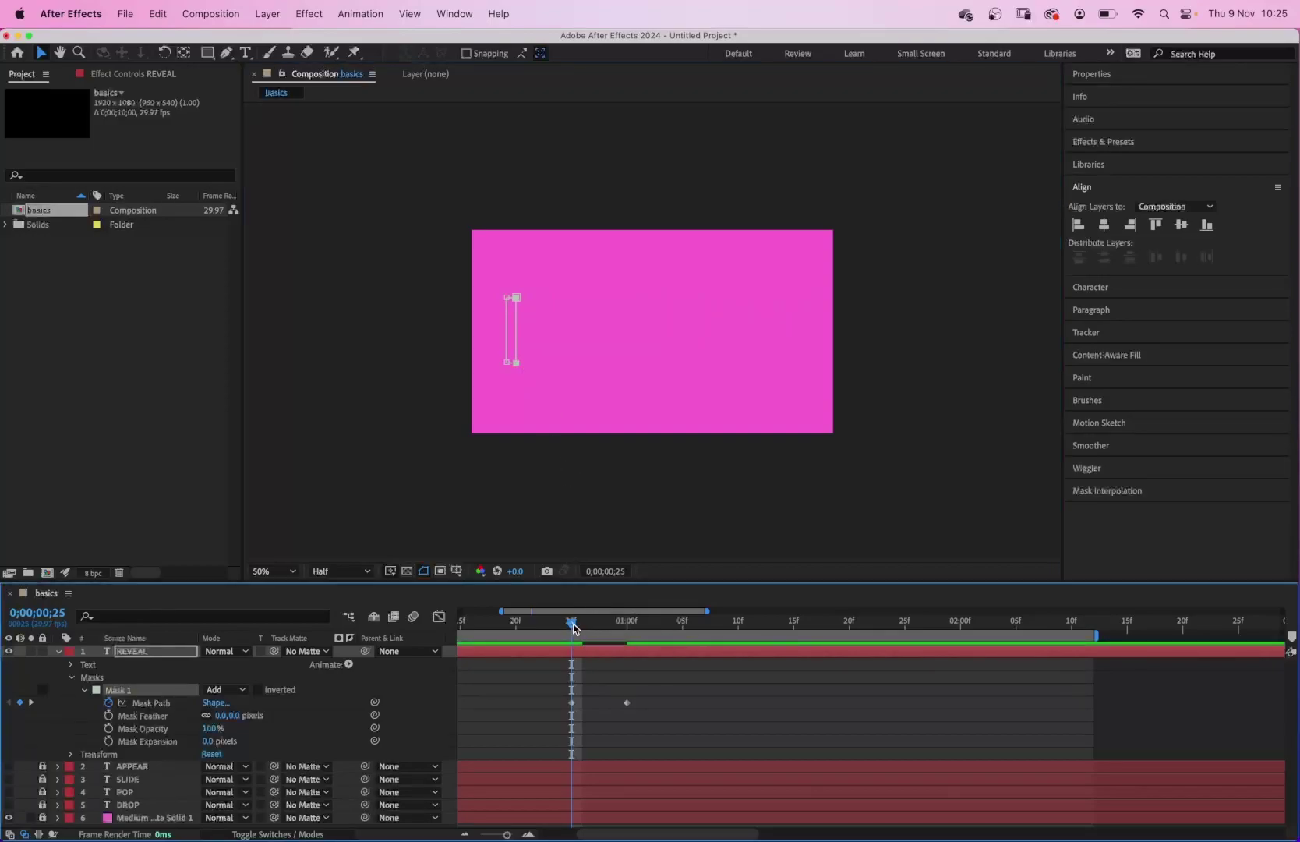
mouse_move(577, 628)
mouse_down()
mouse_move(637, 641)
mouse_move(570, 639)
mouse_up()
key(space)
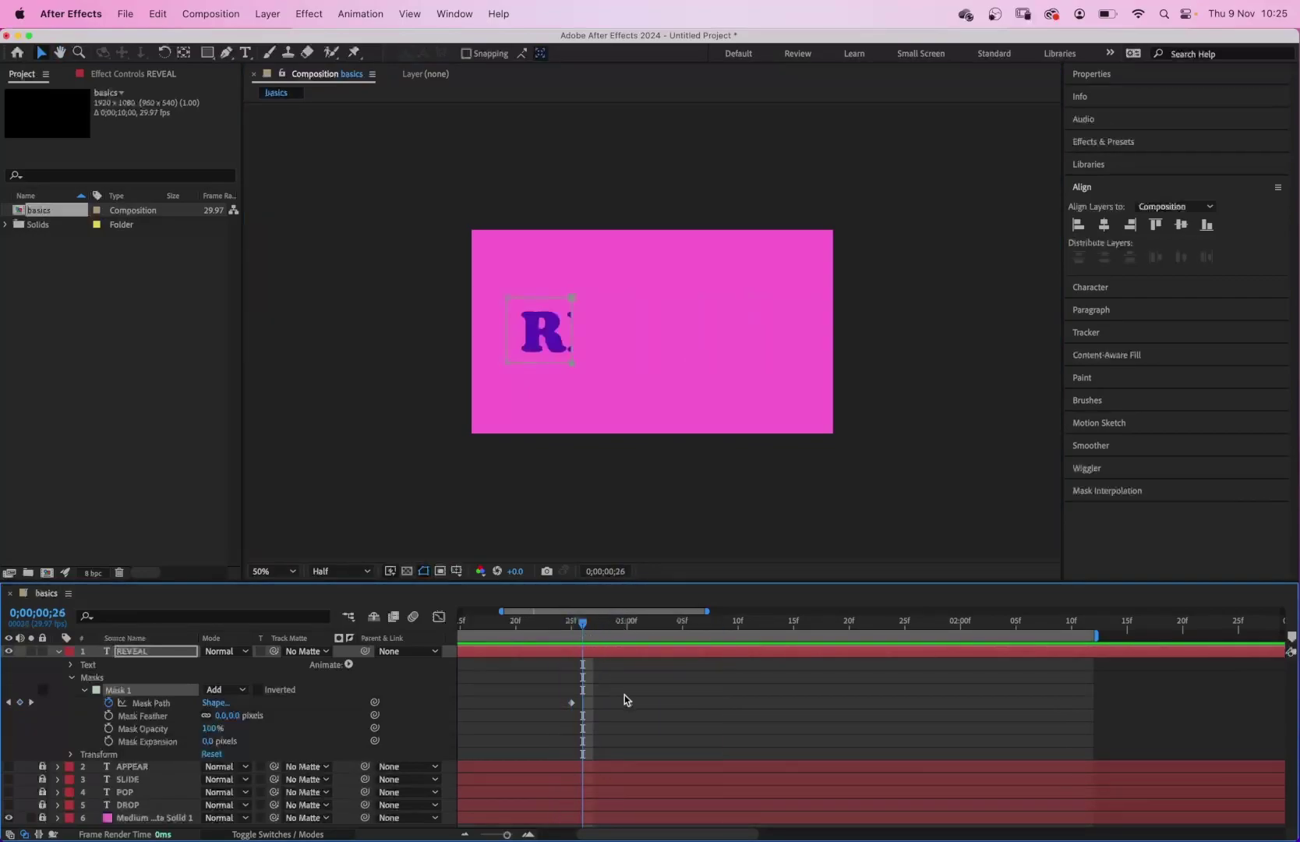
drag(628, 703, 683, 704)
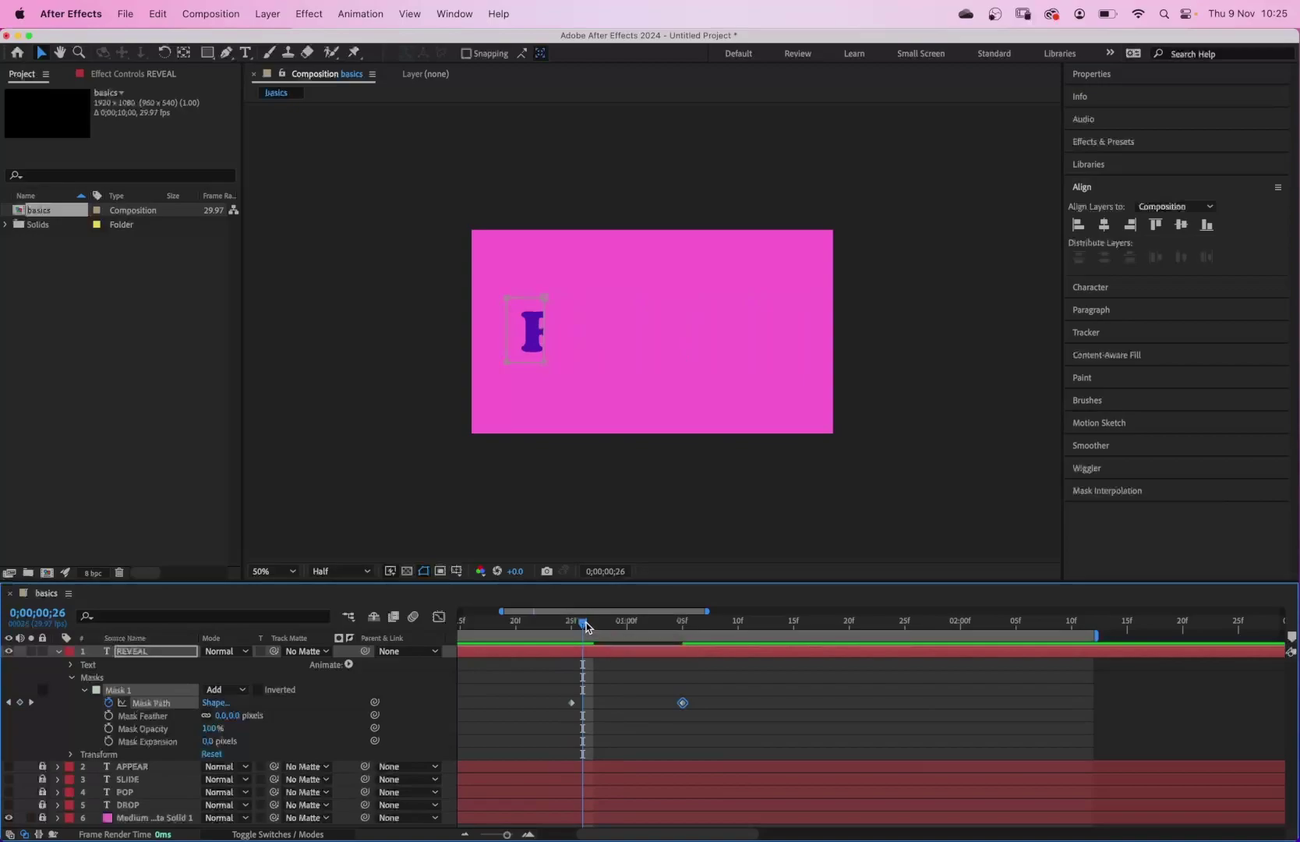
drag(583, 624, 563, 630)
key(space)
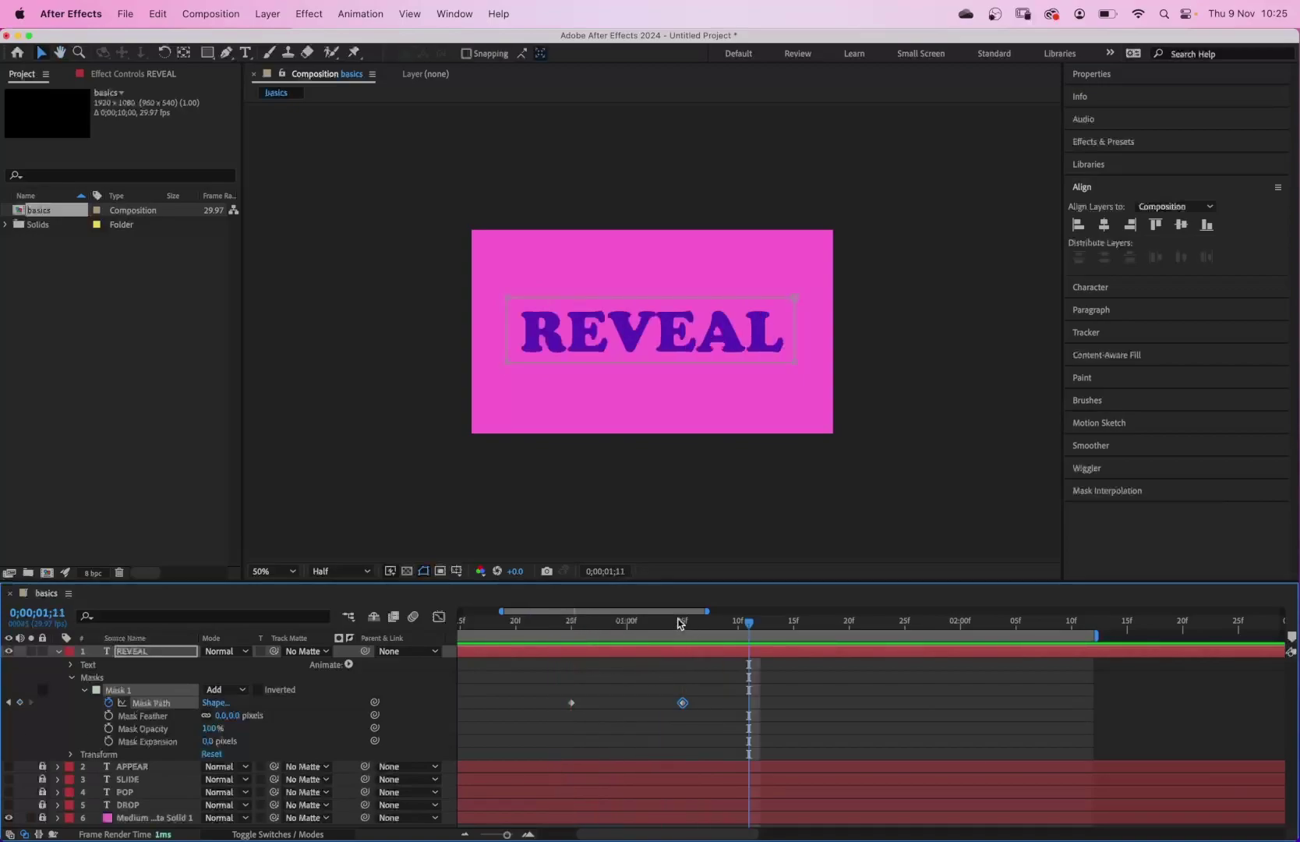
Go to 0;00;01;00 and set the REVEAL mask's Mask Feather to 122 pixels.
click(654, 629)
drag(654, 629, 628, 628)
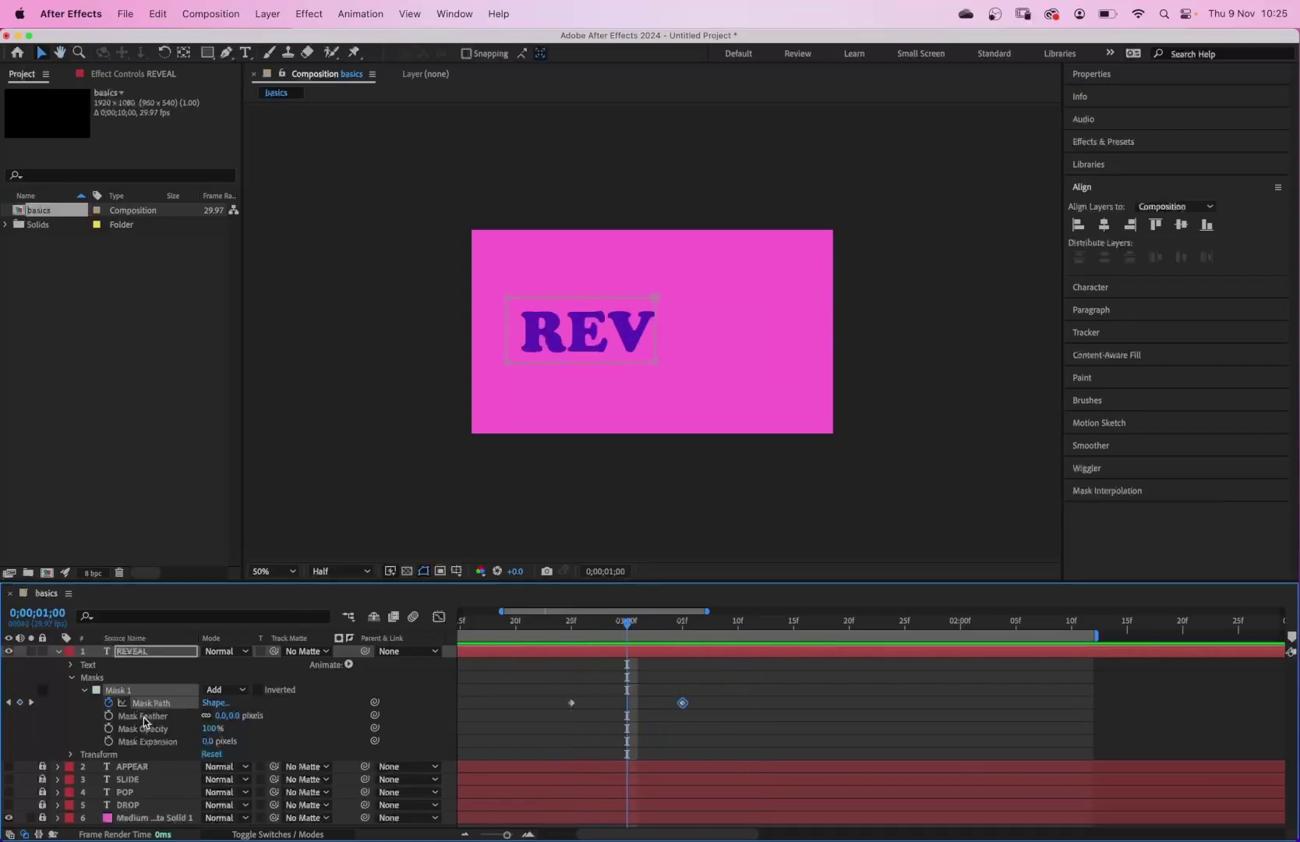
drag(221, 715, 327, 724)
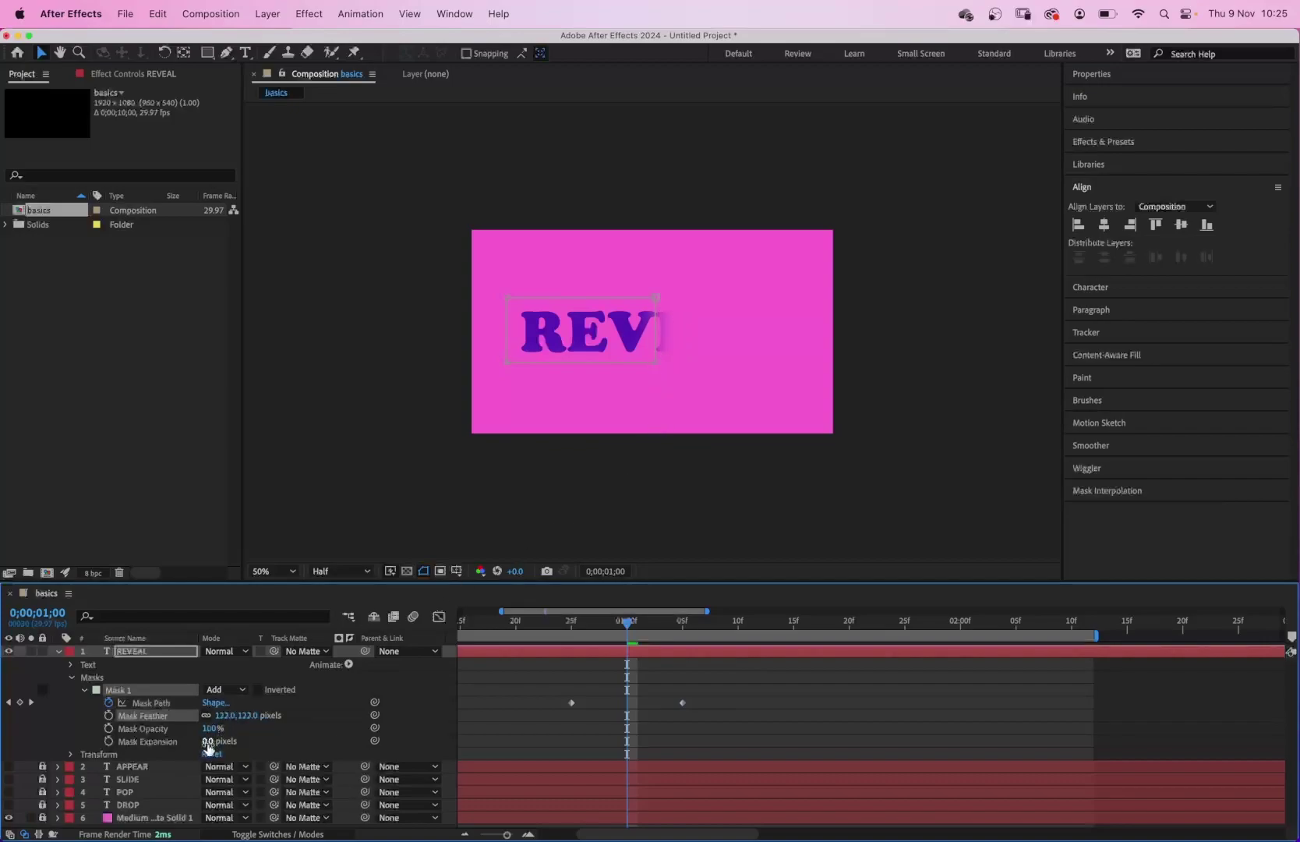
Try a Mask Expansion of 26 pixels, undo it, and preview the feathered reveal.
drag(207, 741, 232, 762)
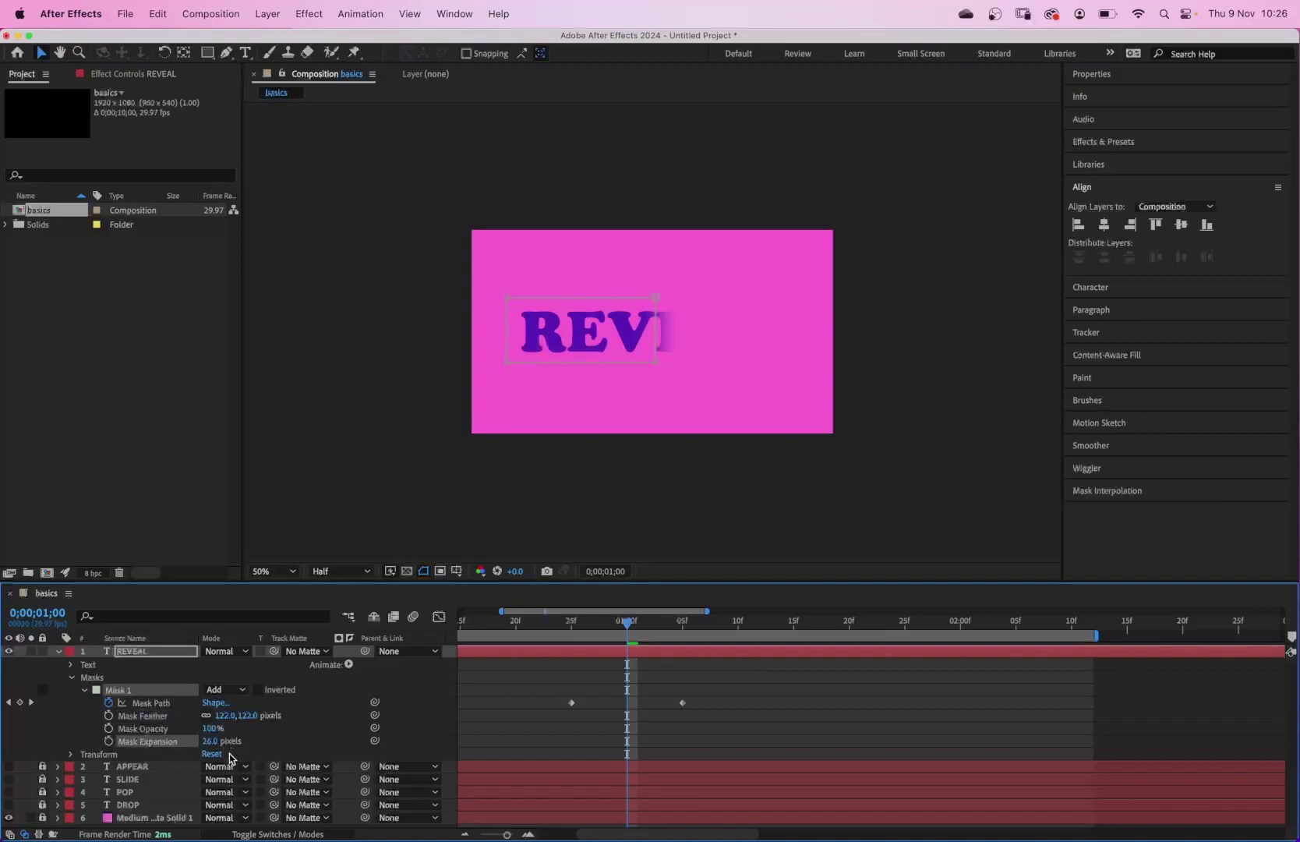
key(super+z)
drag(628, 631, 561, 624)
key(space)
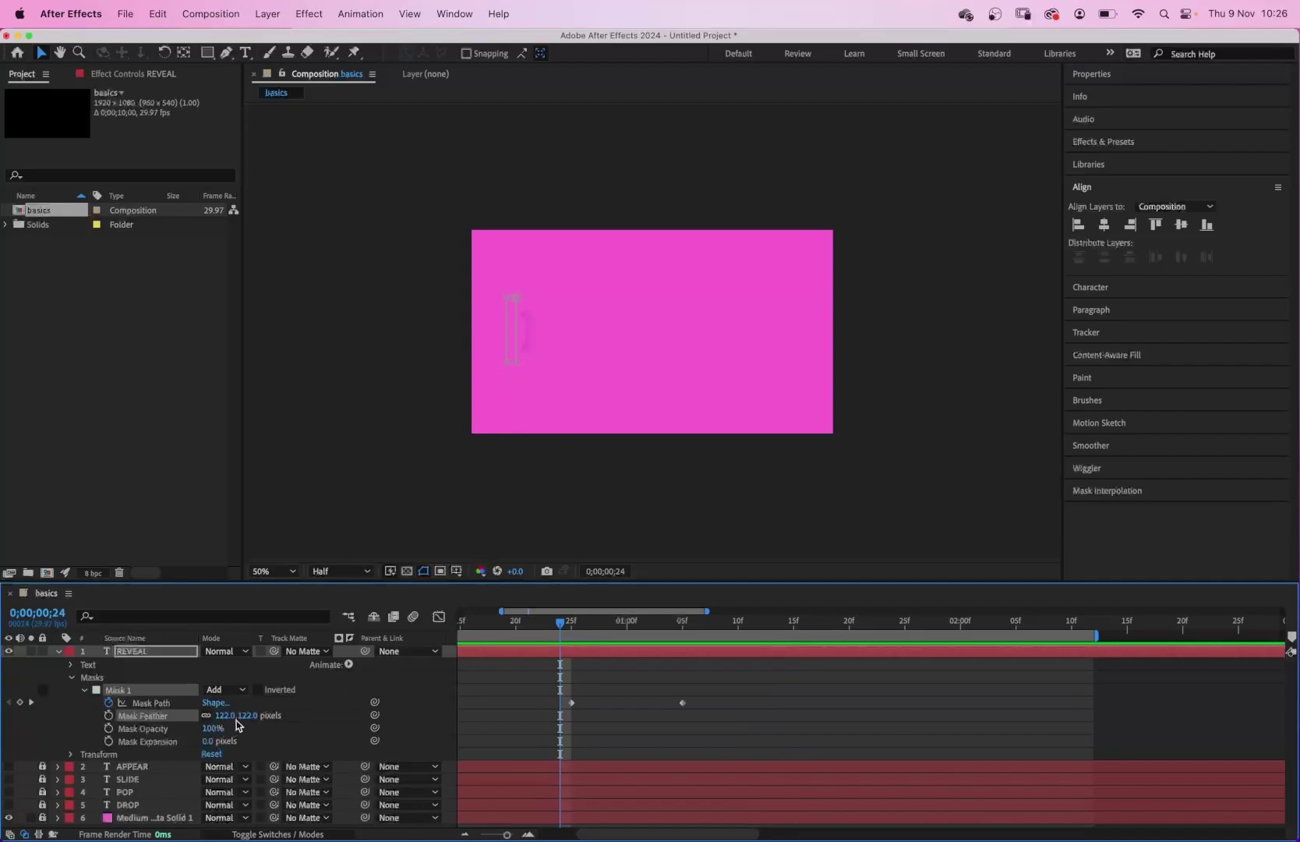
Set the Mask Feather to 59 pixels, preview the softer reveal, and collapse the REVEAL layer.
drag(228, 716, 186, 726)
mouse_move(562, 628)
mouse_down()
mouse_move(638, 630)
mouse_move(555, 637)
mouse_up()
key(space)
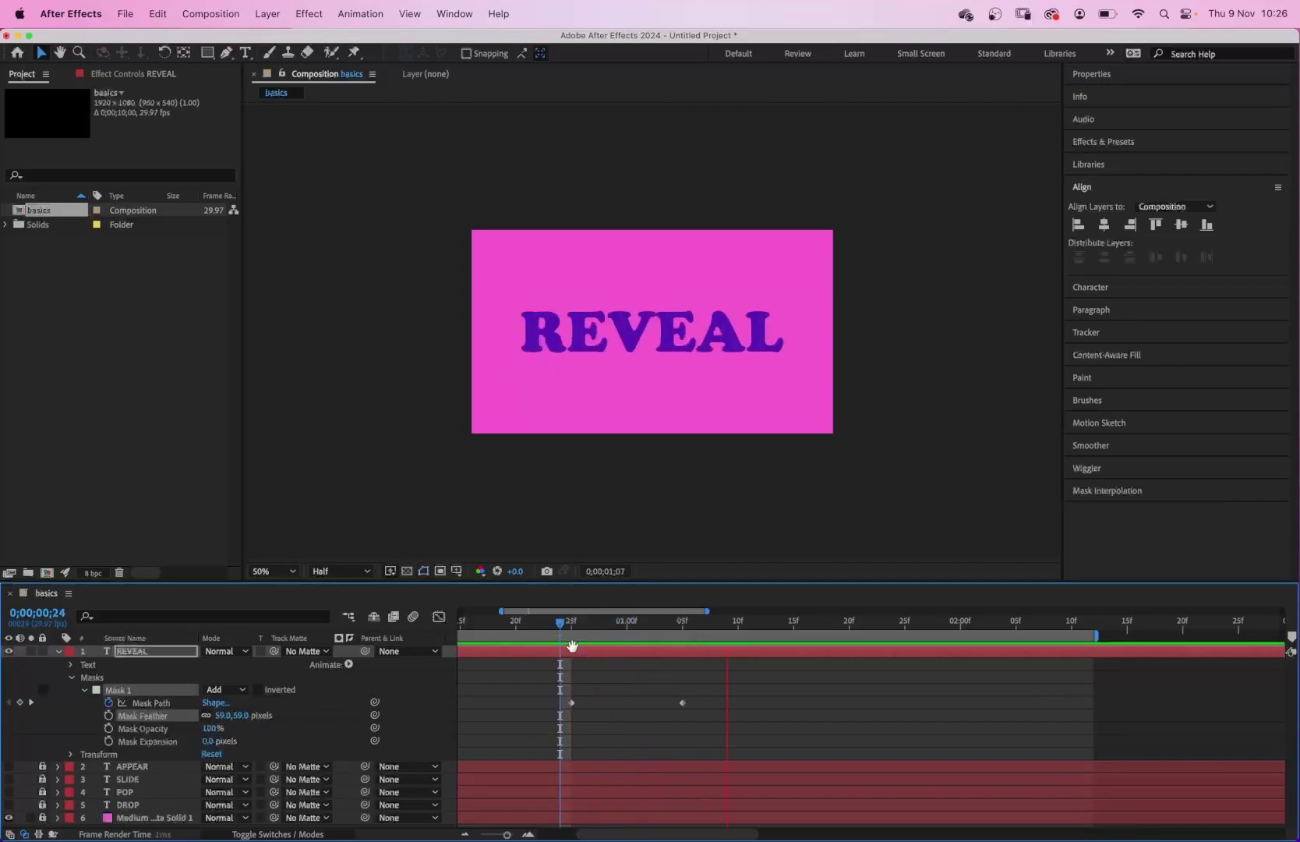
drag(750, 628, 623, 627)
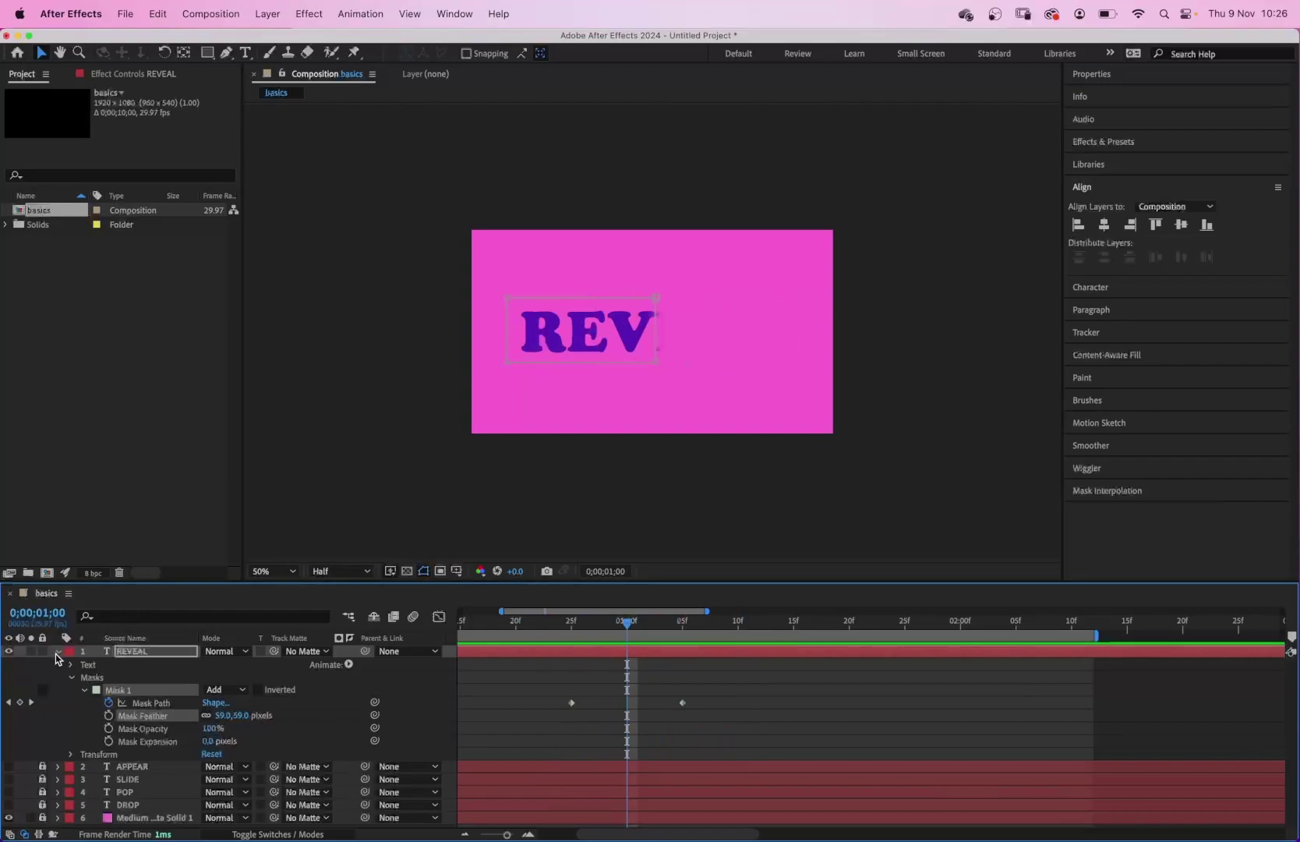
click(56, 654)
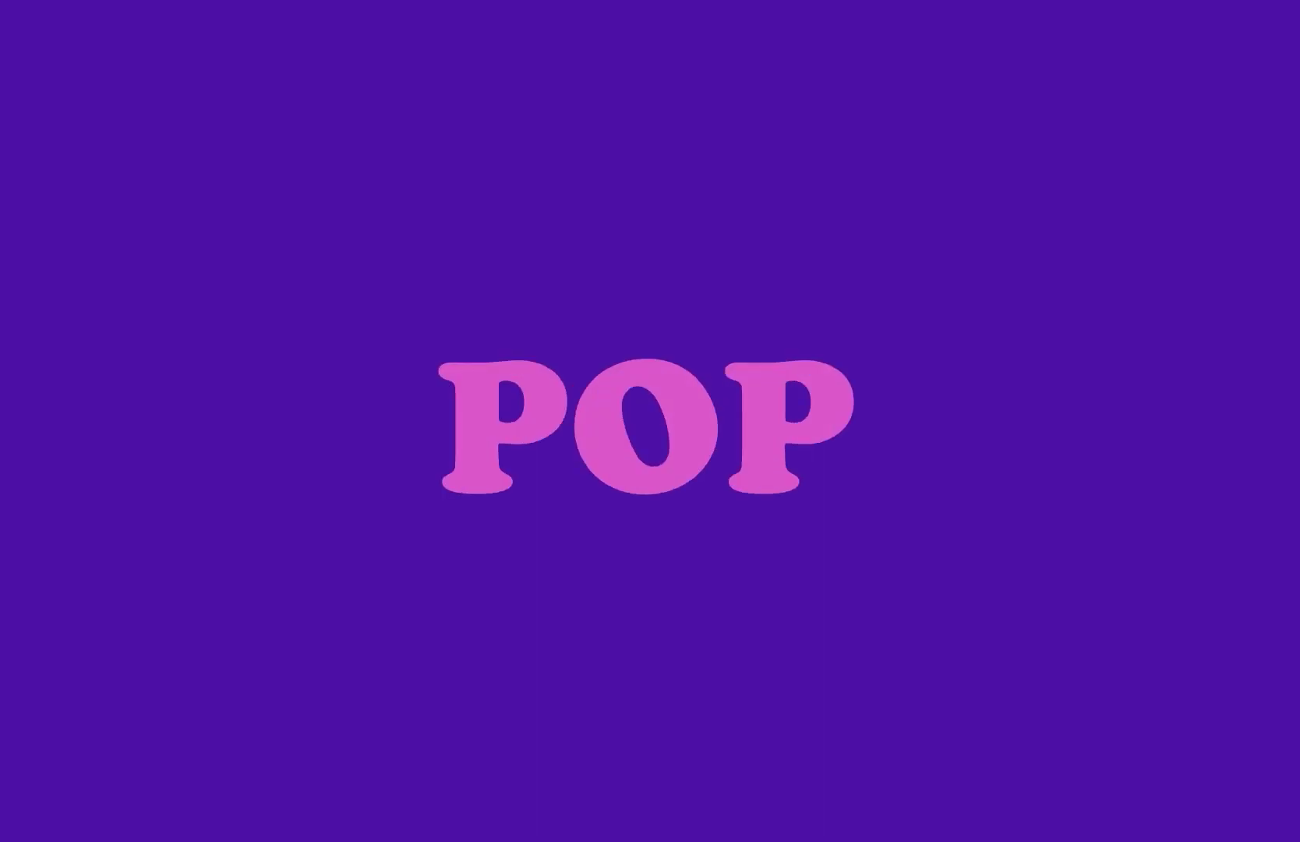